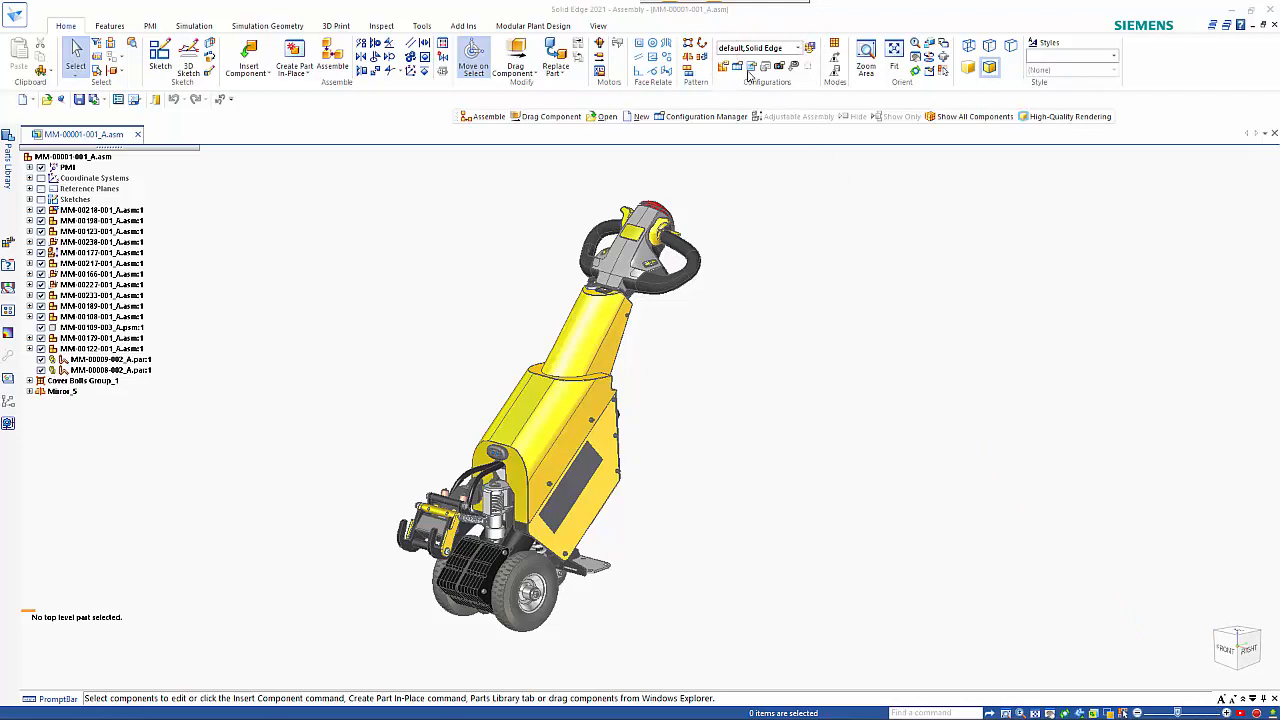
- Apply the 03-Castors and Wheels display configuration to the assembly
click(798, 48)
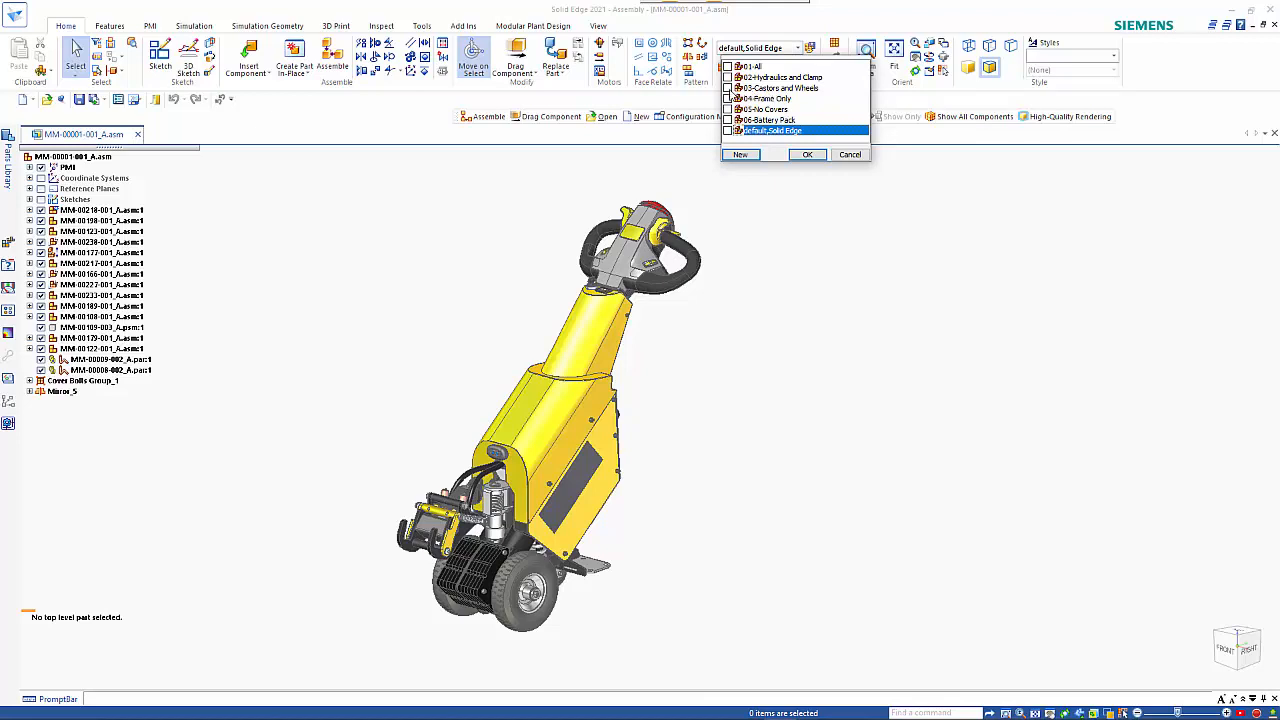
click(742, 88)
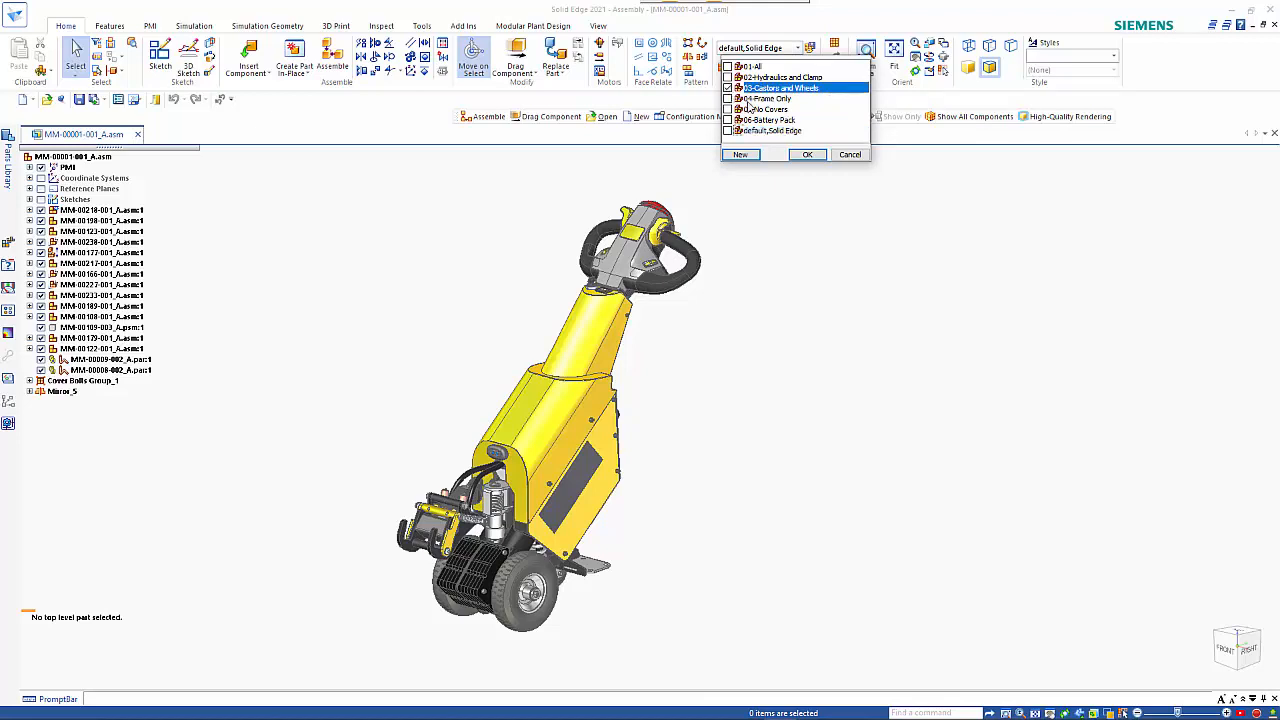
click(808, 155)
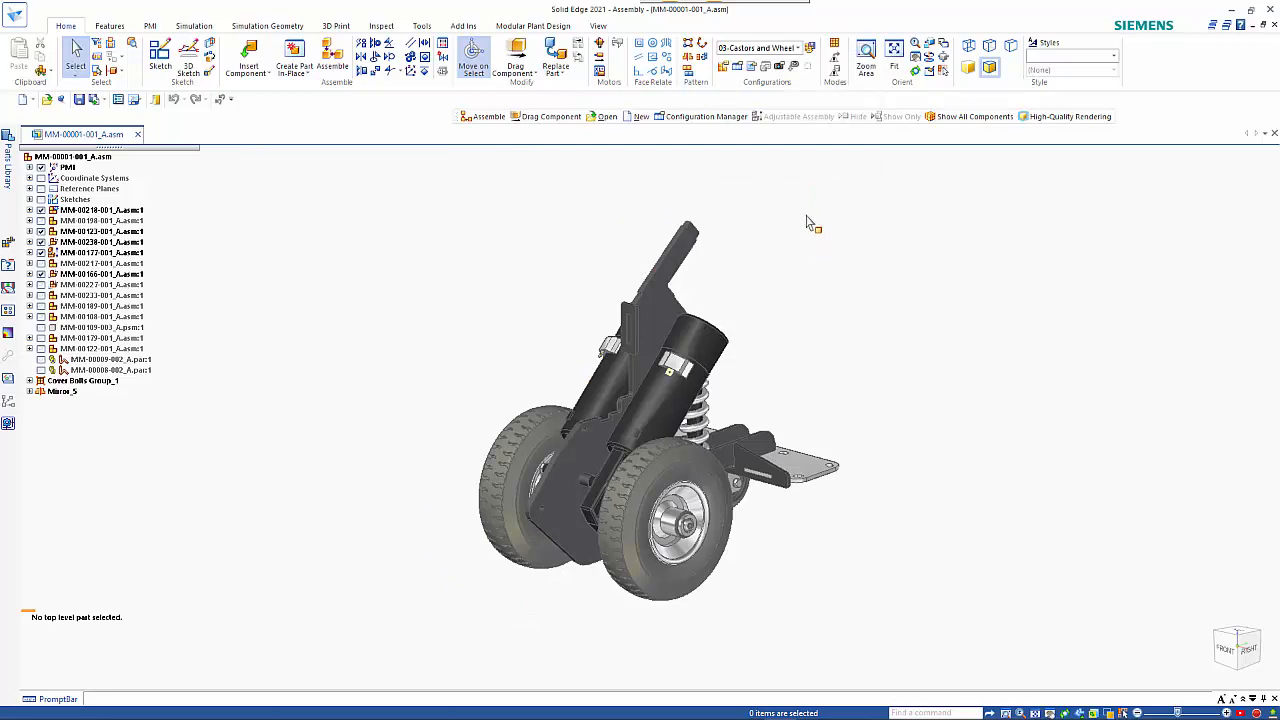
- Apply the 04-Frame Only display configuration to the assembly
click(797, 48)
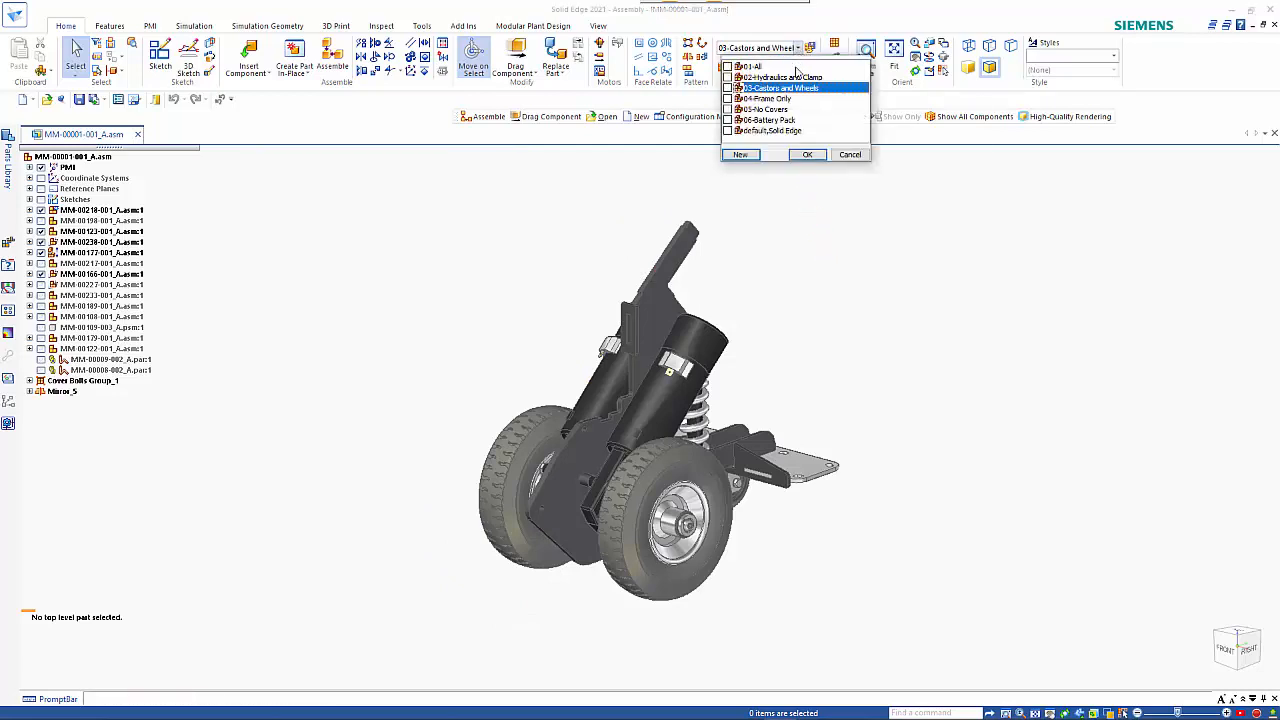
click(760, 98)
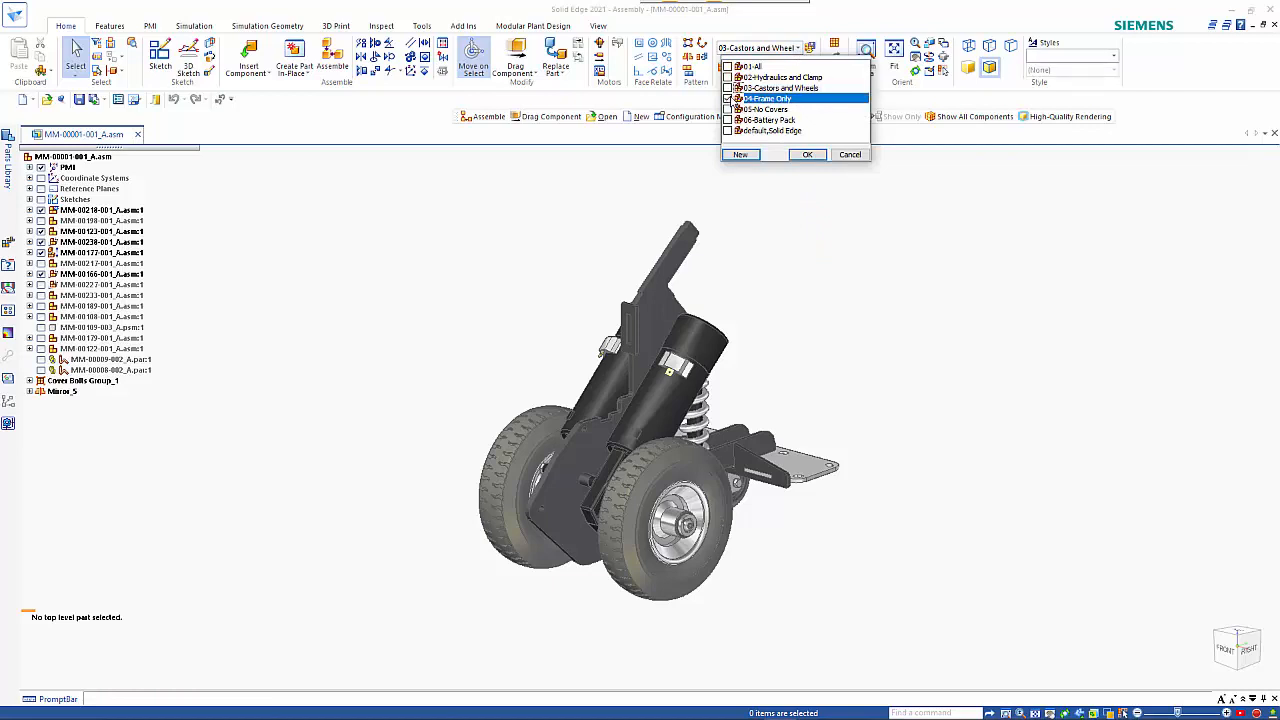
click(808, 155)
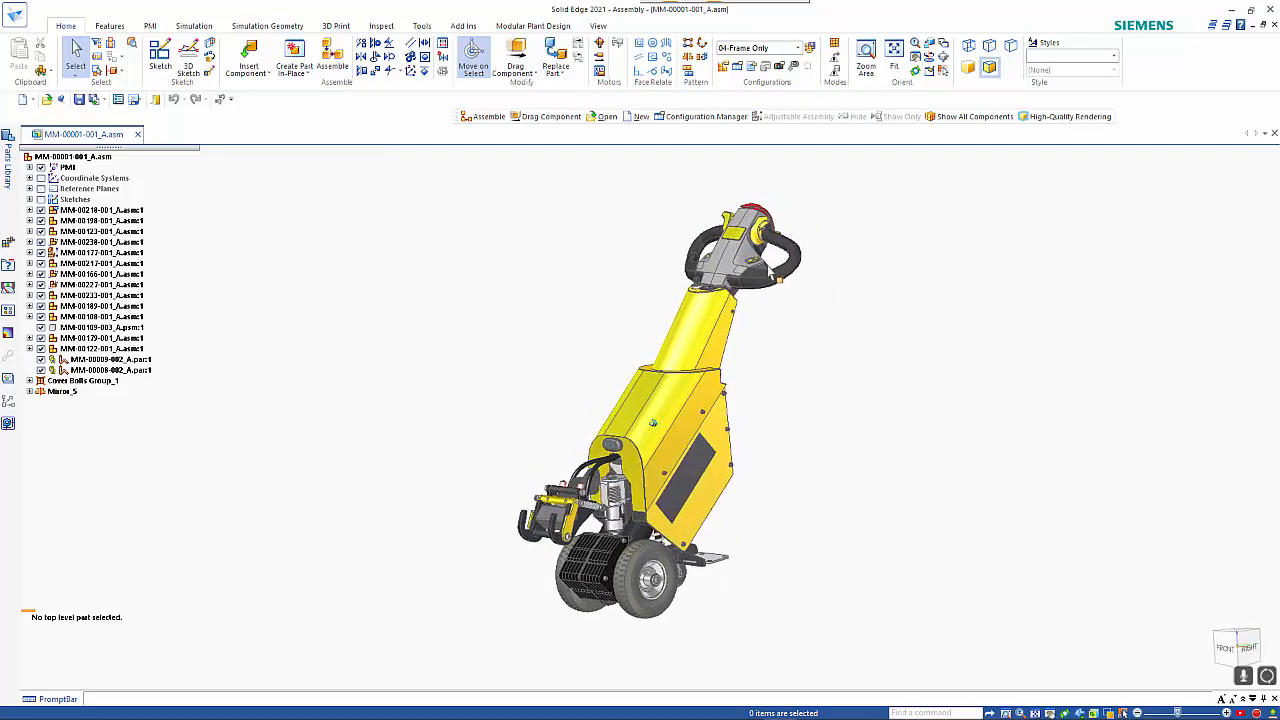
- Apply the 02-Hydraulics and Clamp display configuration to the assembly
click(797, 48)
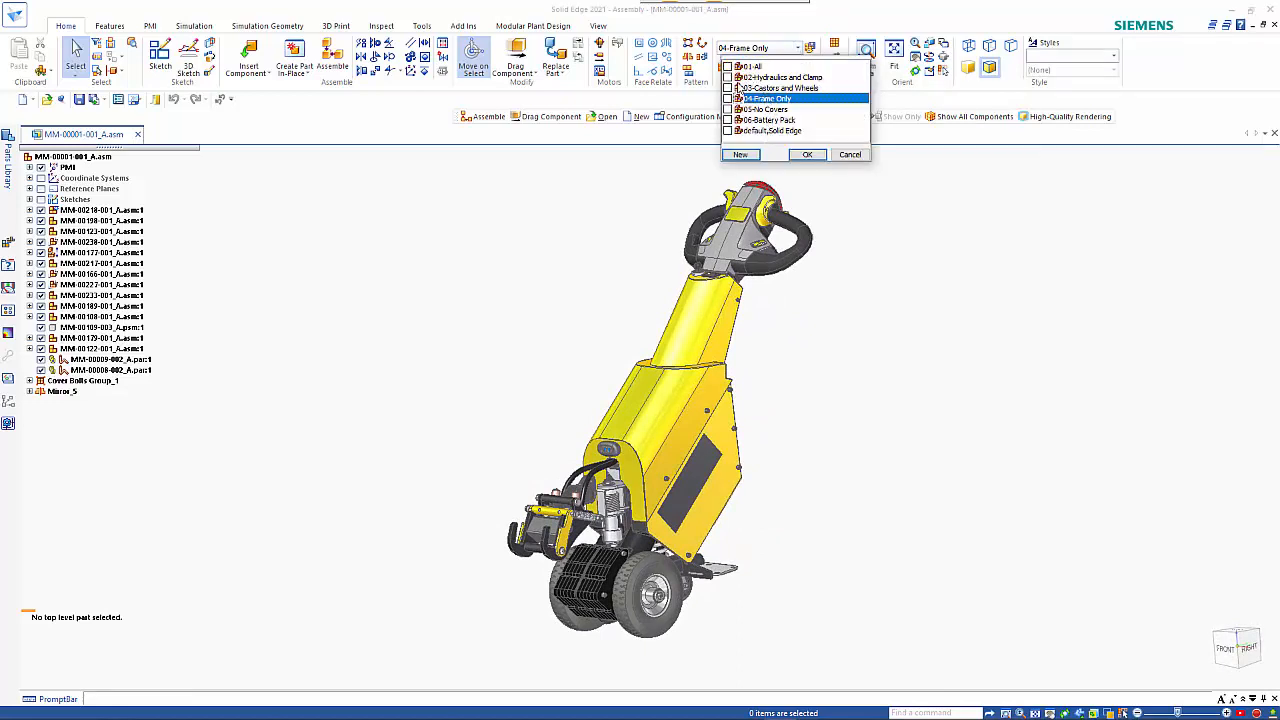
click(729, 77)
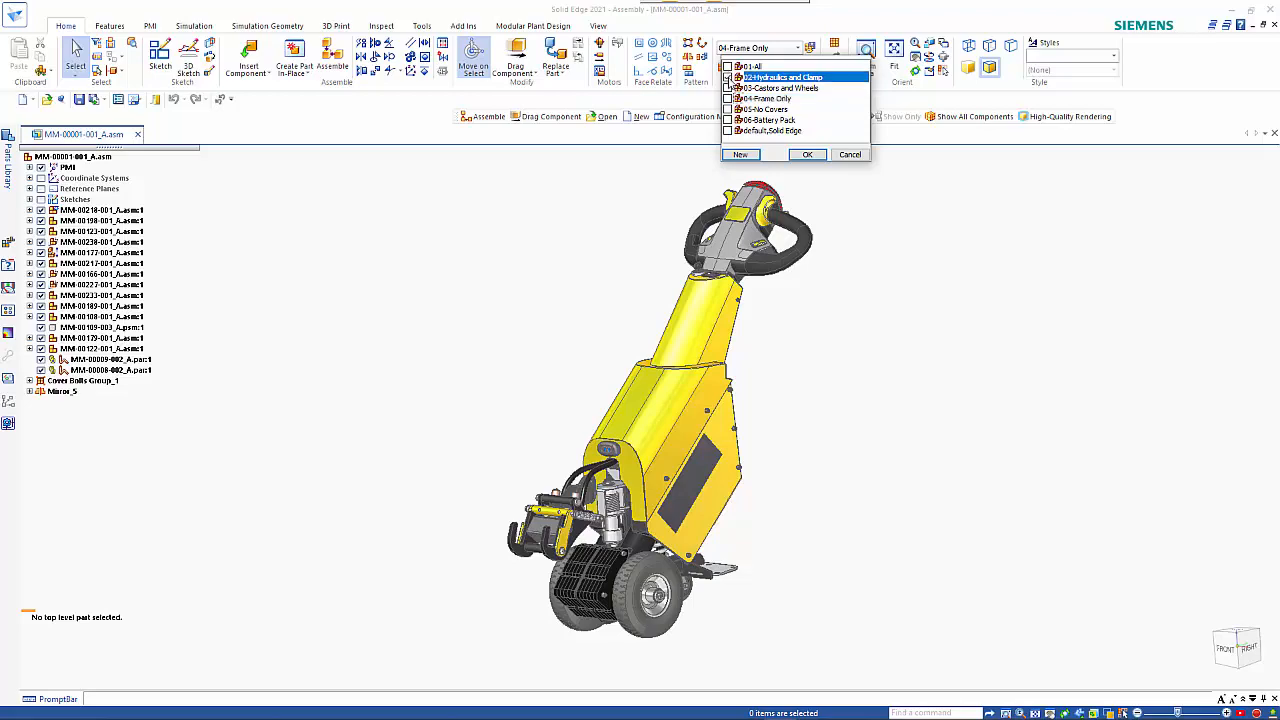
click(808, 155)
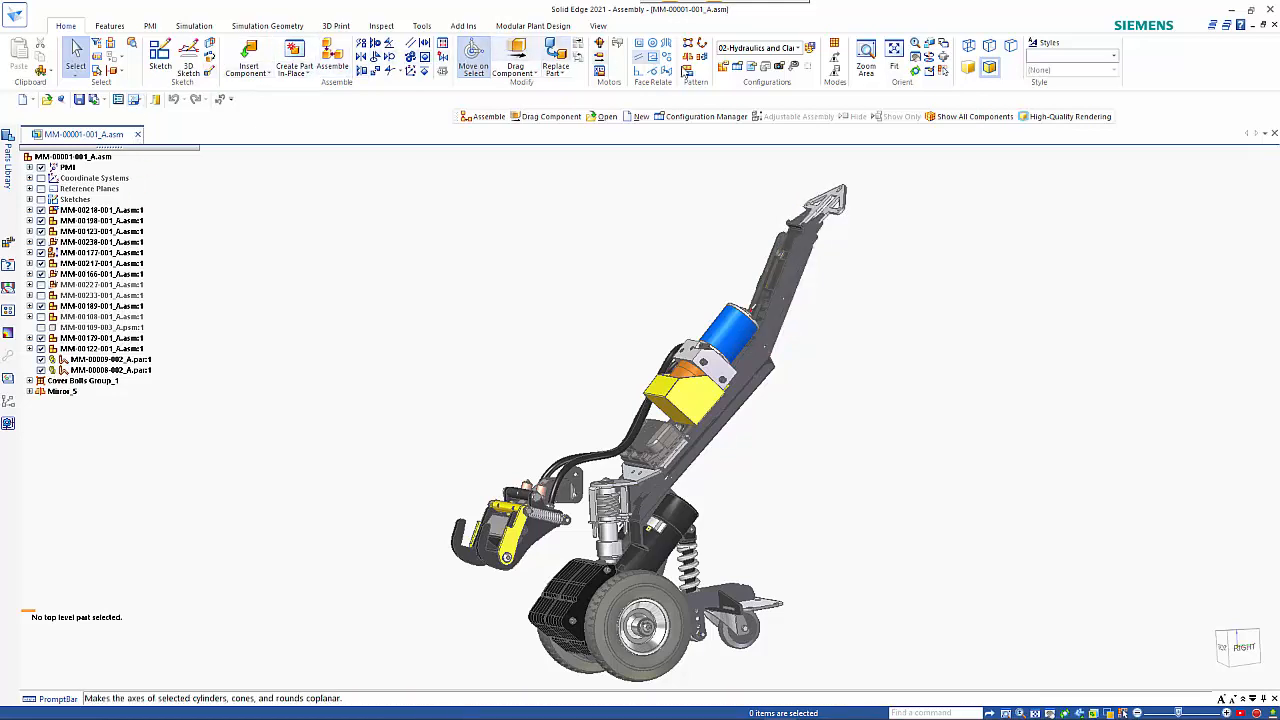
- Find the new MM-00237 component in the Configuration Manager, clear its new flag, and save it into 01-All, 02-Hydraulics and Clamp, and 05-No Covers
click(737, 68)
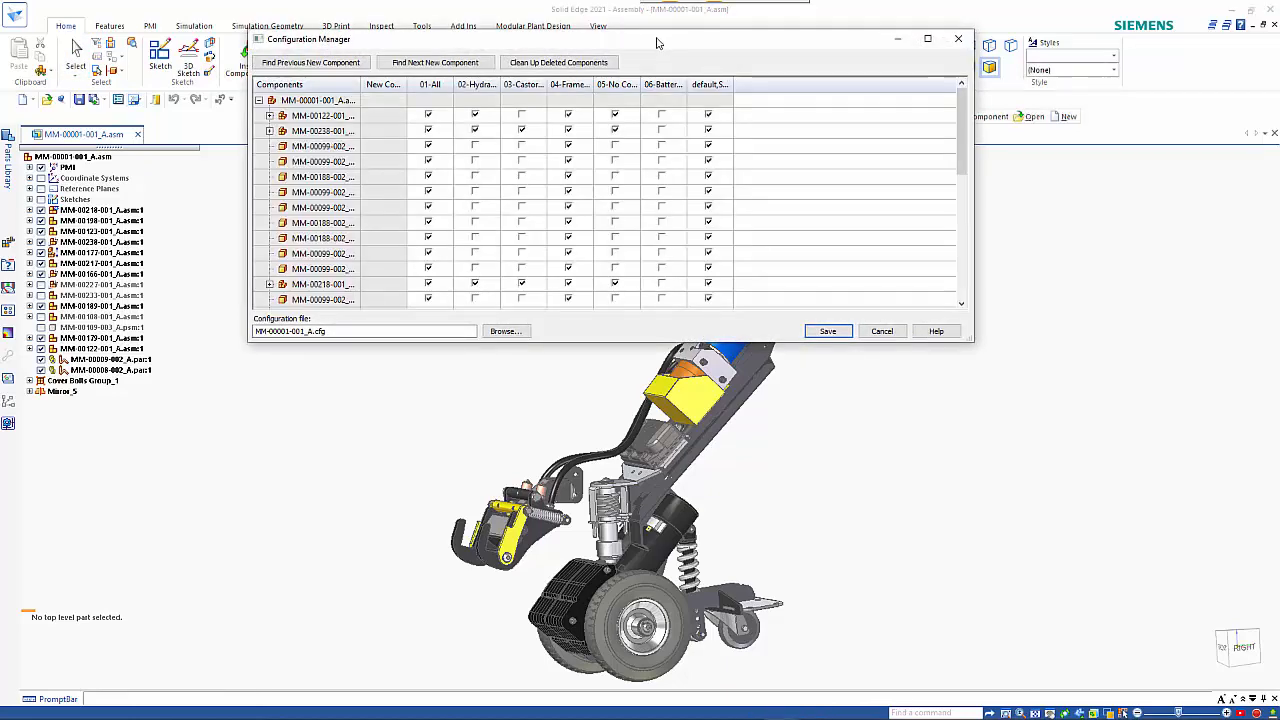
drag(657, 43, 408, 24)
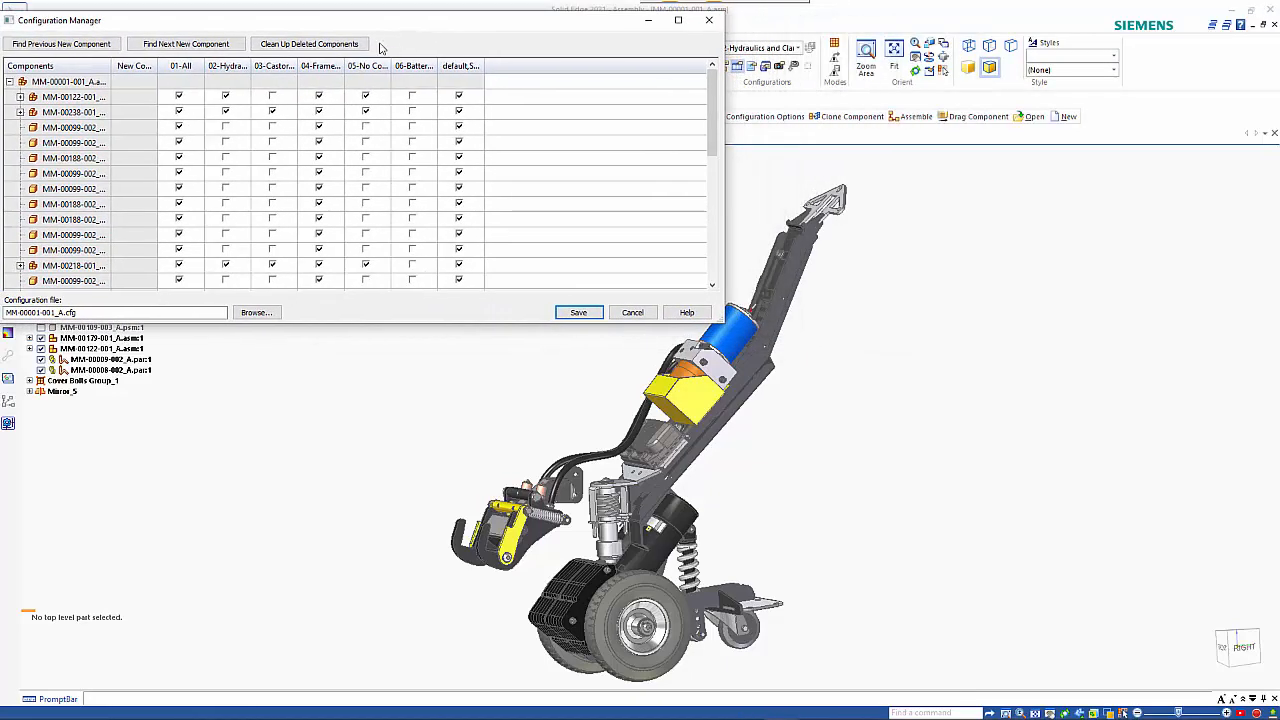
click(47, 44)
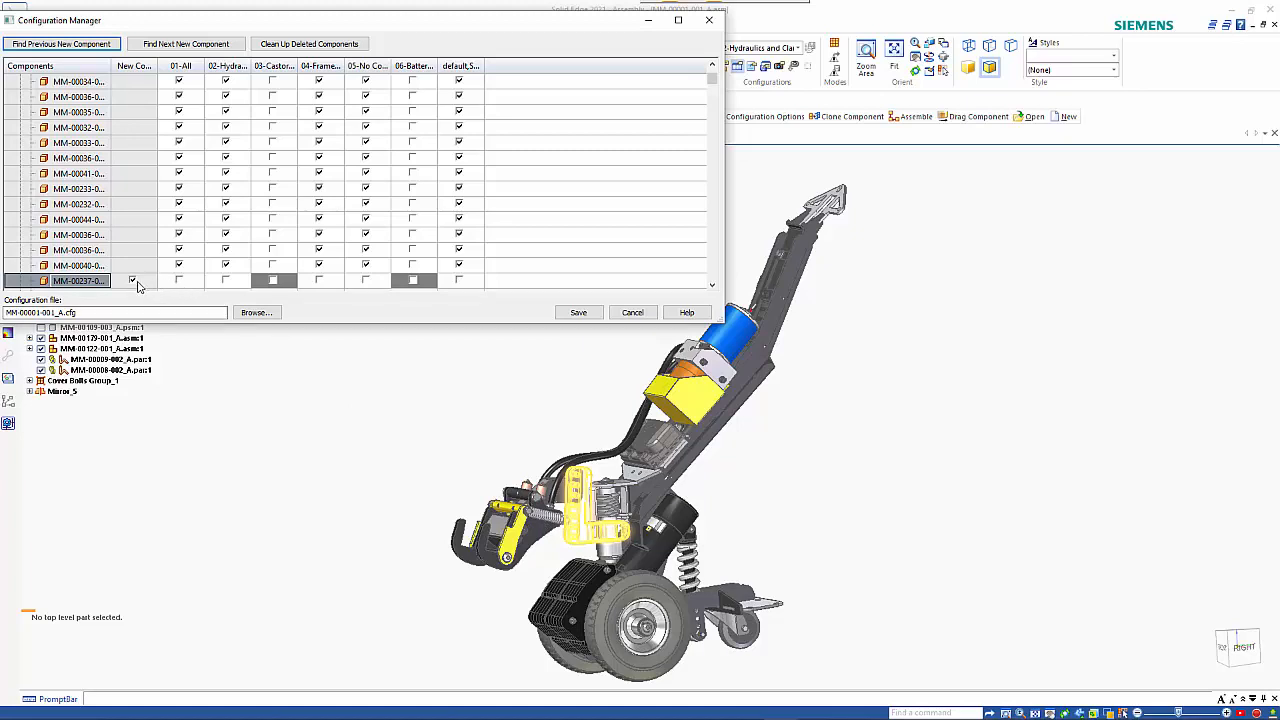
click(133, 281)
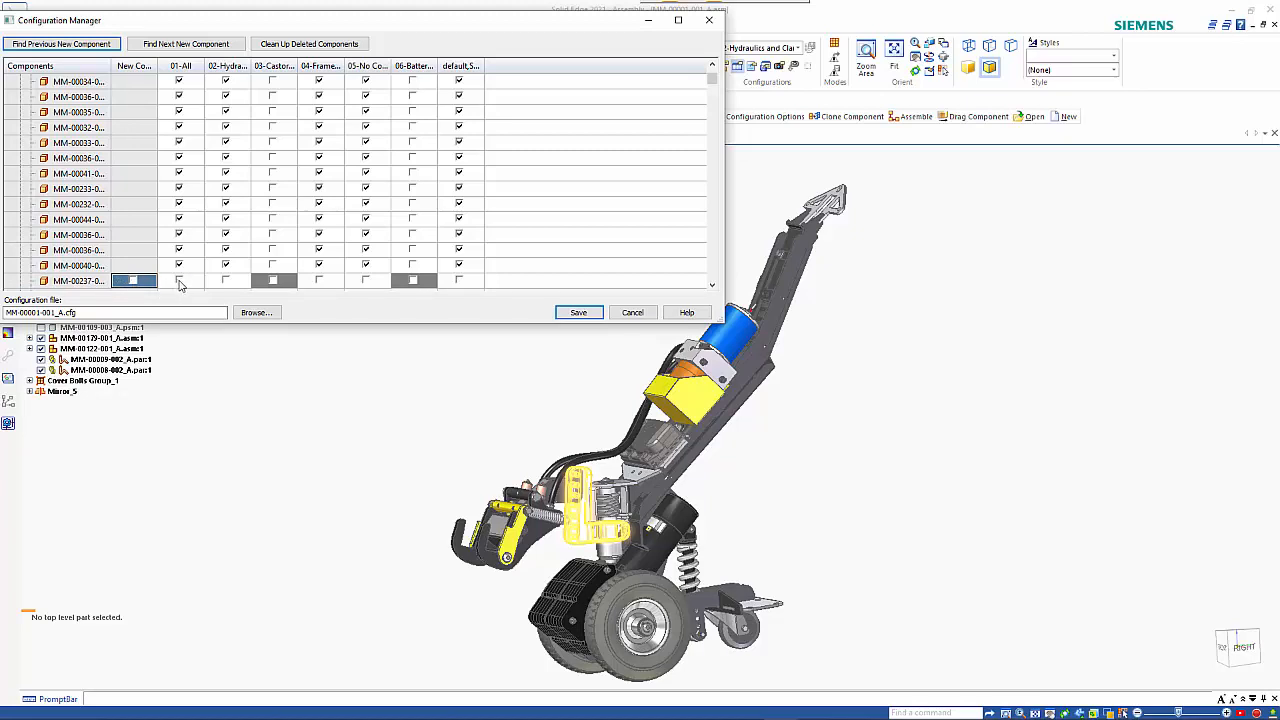
click(179, 281)
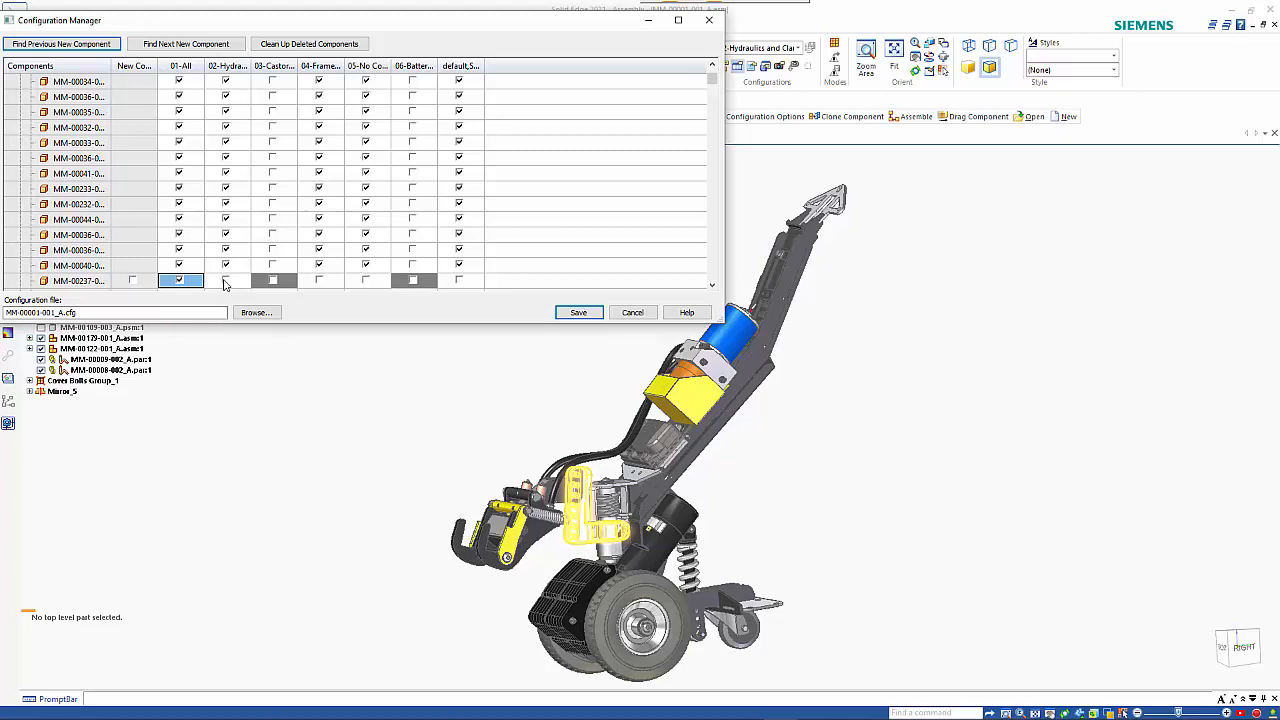
click(226, 282)
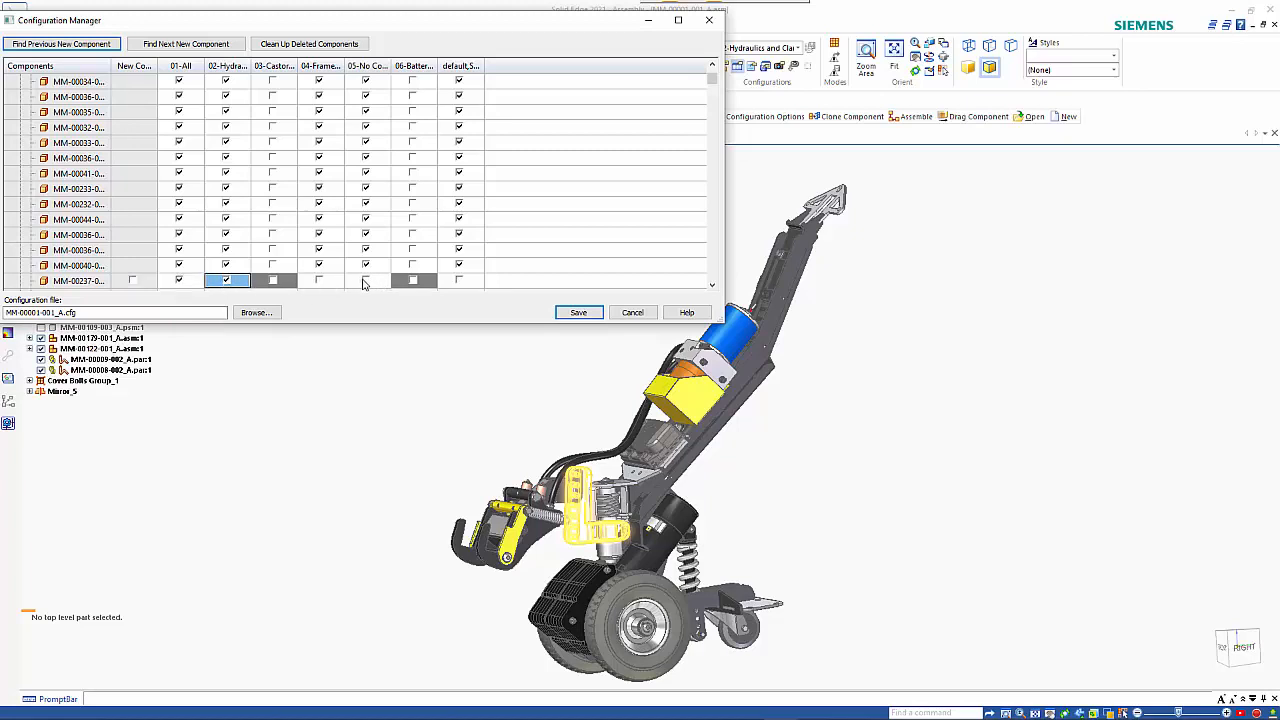
click(365, 282)
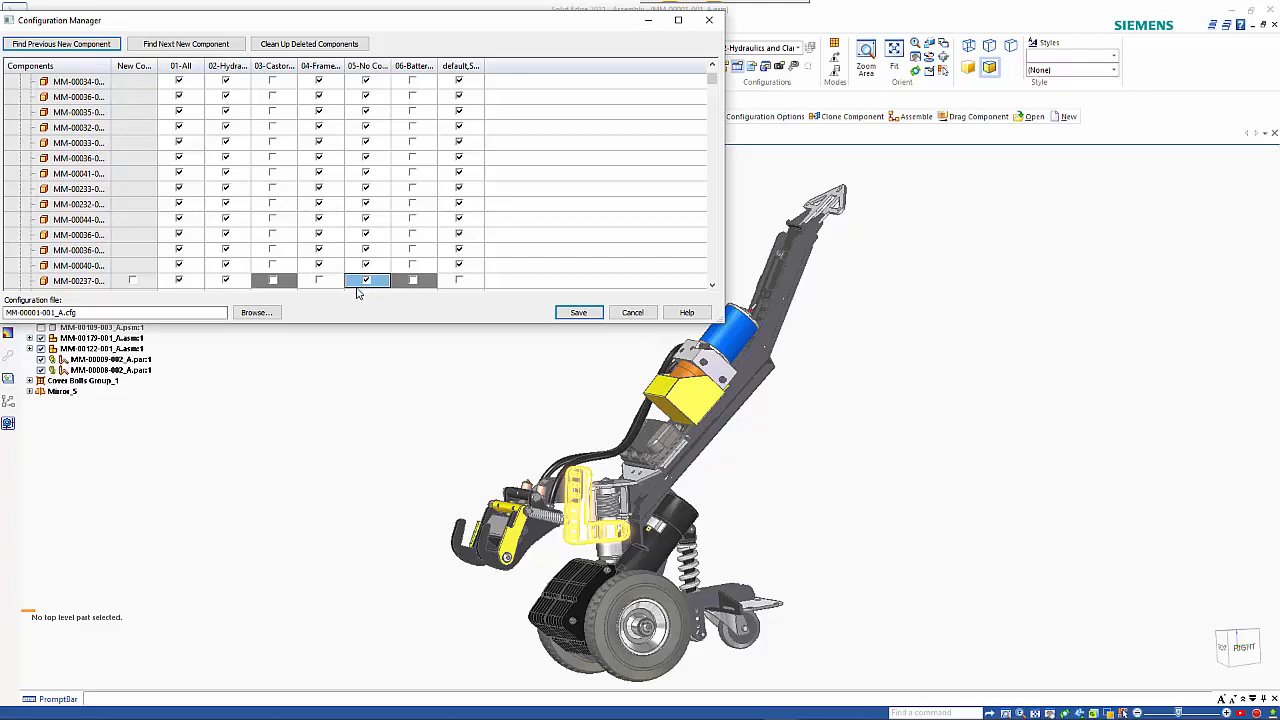
click(579, 313)
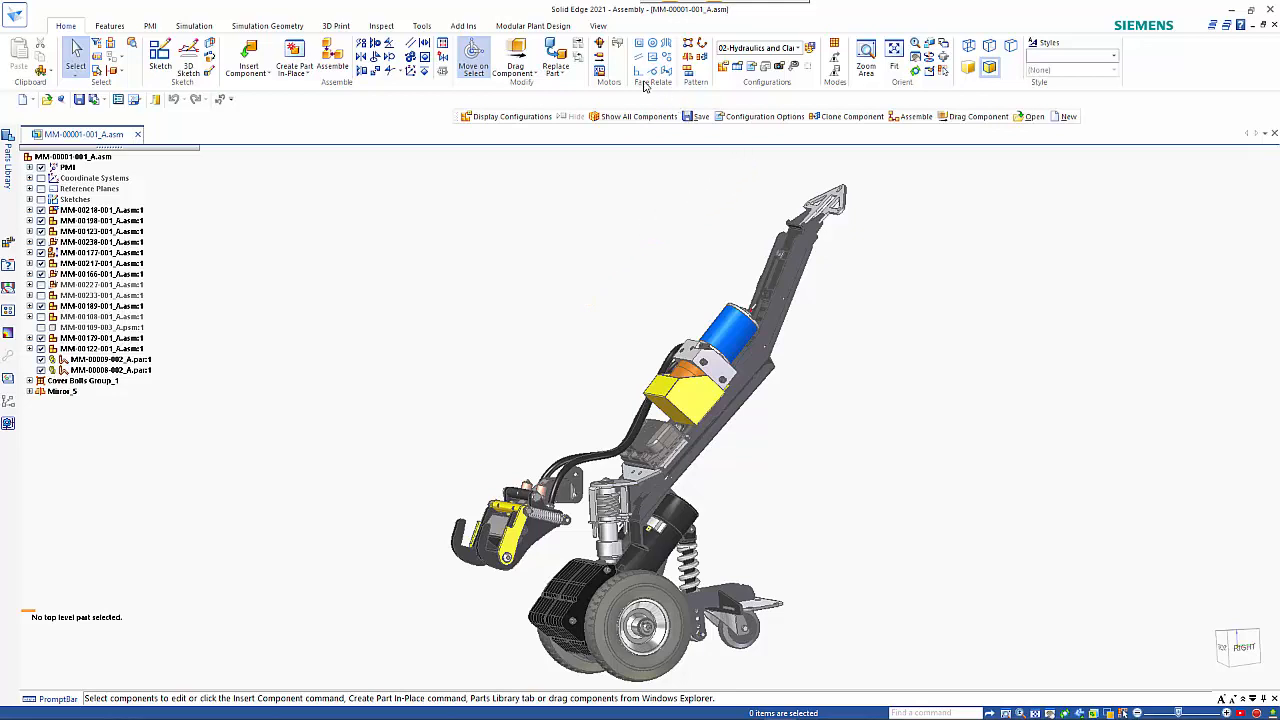
- Apply the 01-All display configuration and review the list of saved display configurations
click(798, 48)
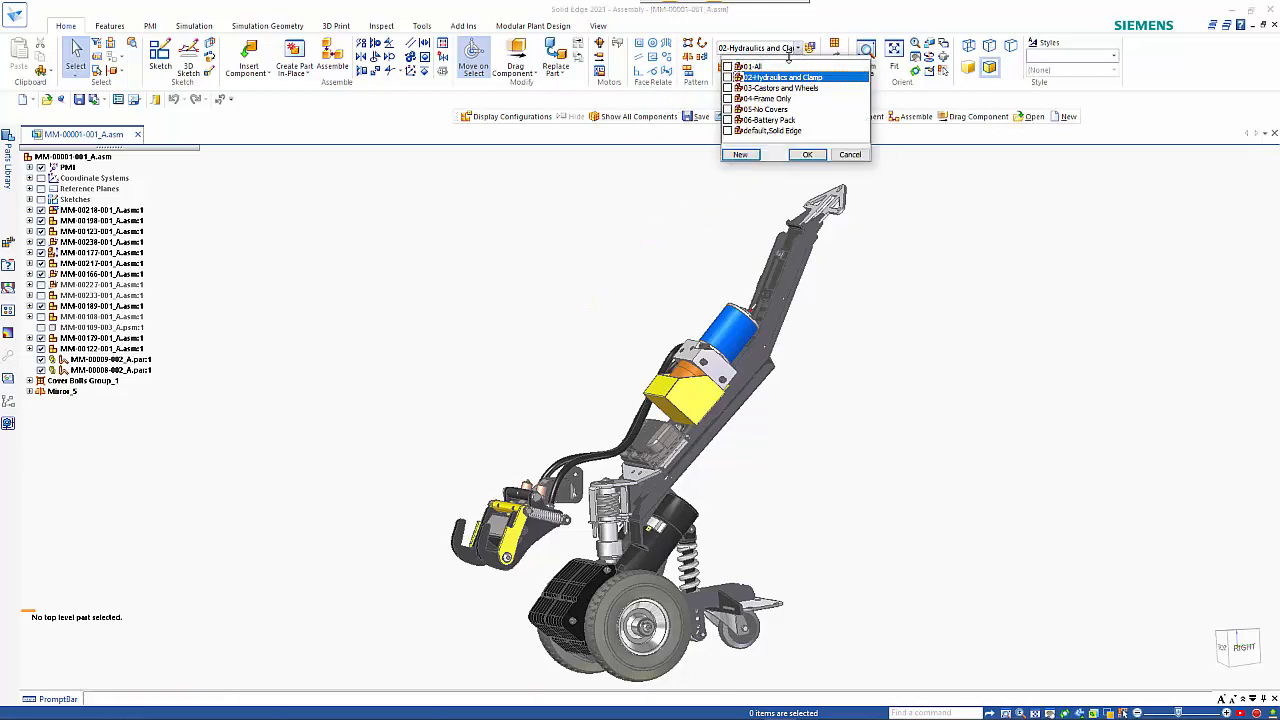
click(729, 66)
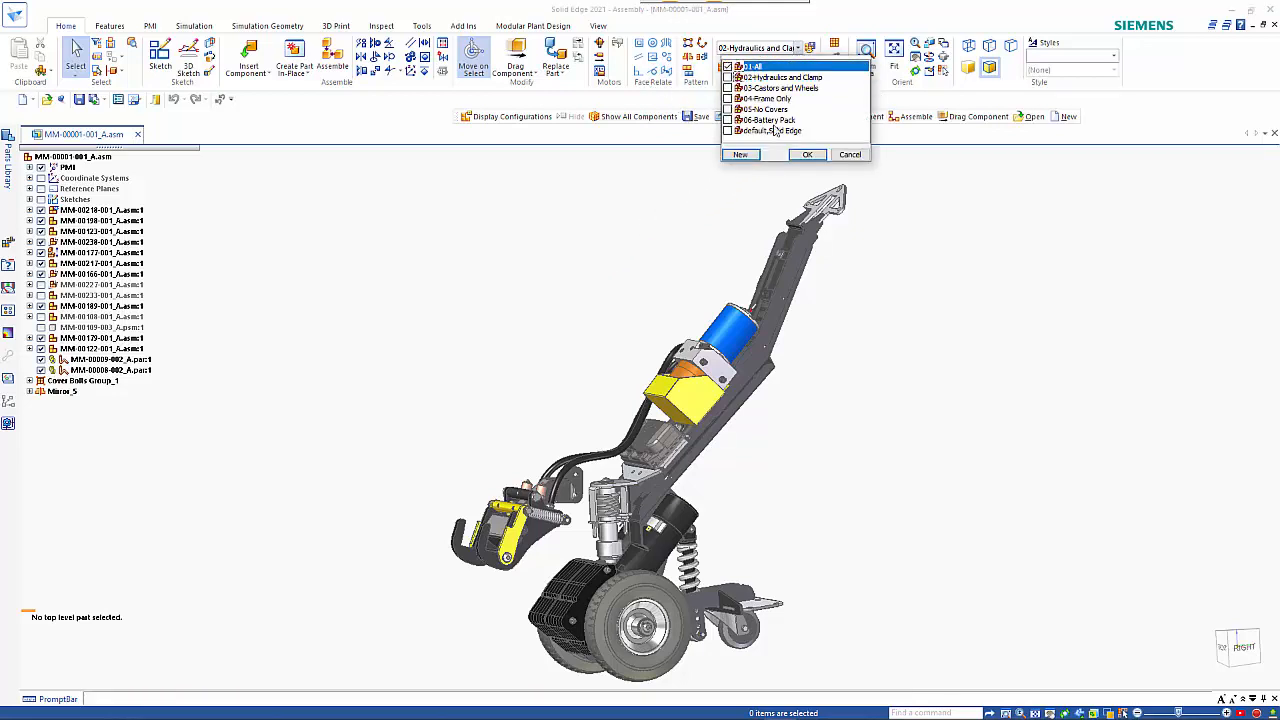
click(807, 155)
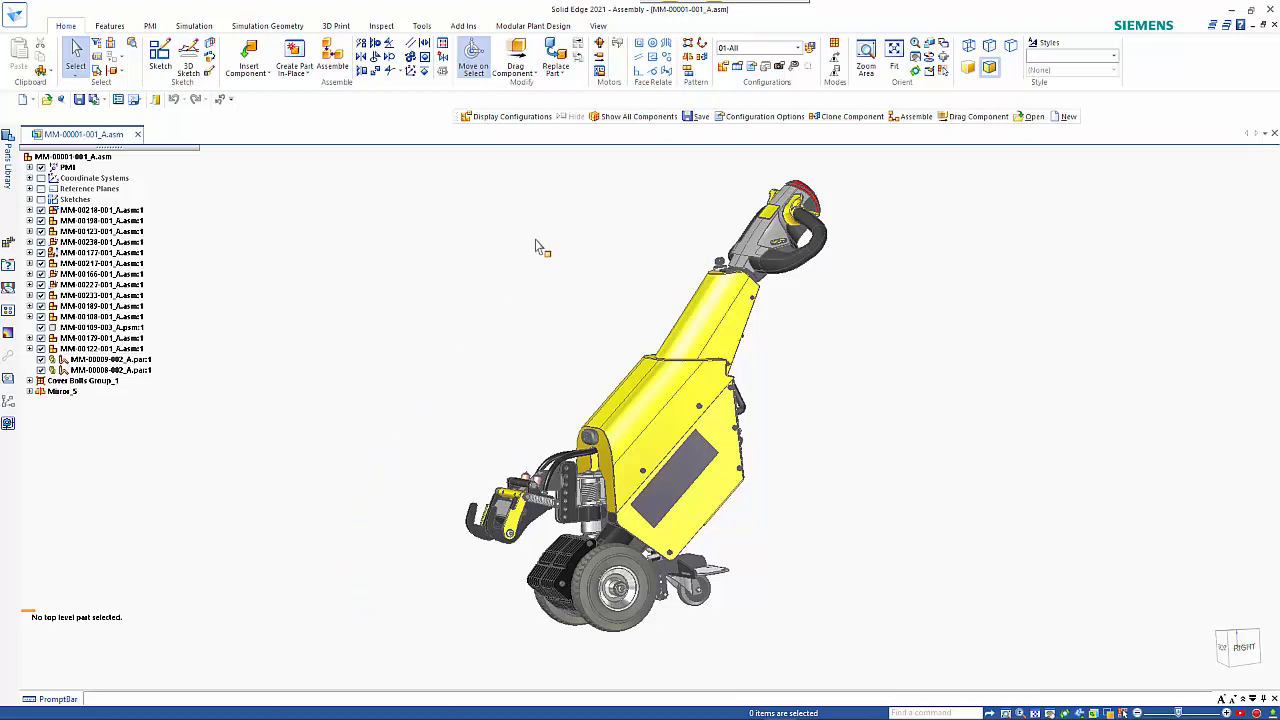
click(724, 68)
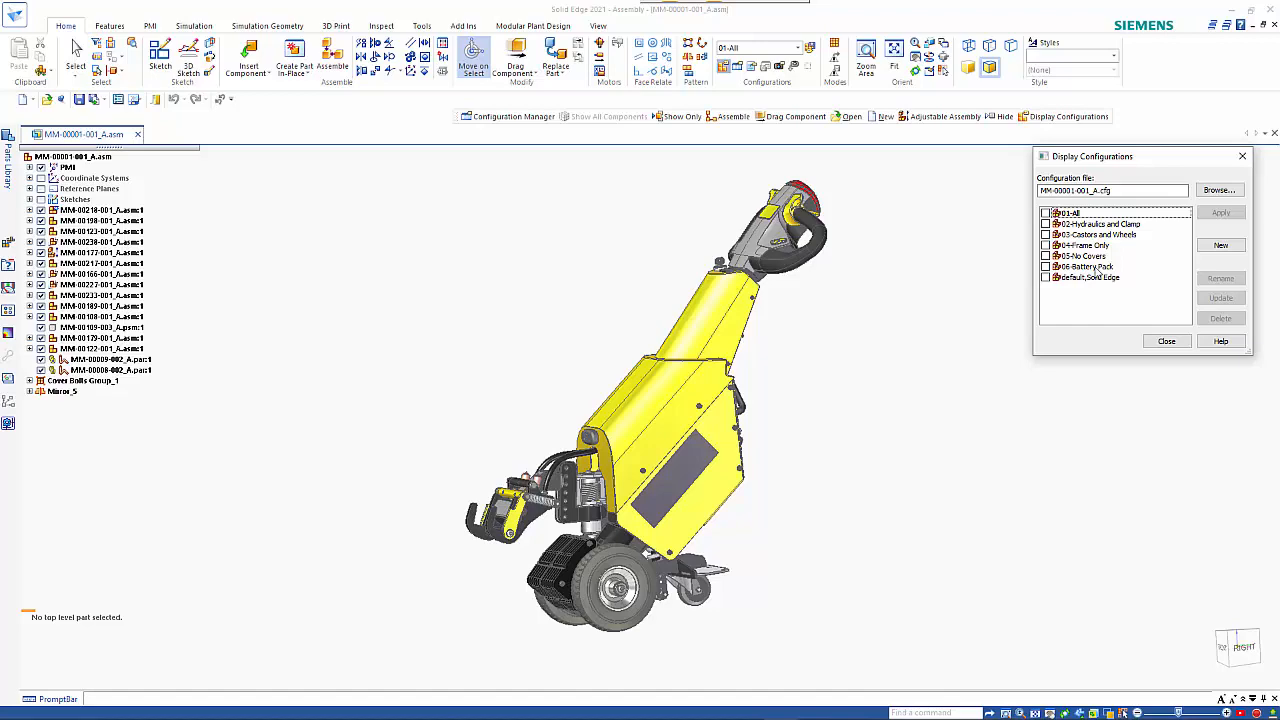
click(1242, 156)
- Select the steering handle components without the key lock, add the supporting brackets beneath them, and show only this selection
middle_drag(983, 271, 753, 216)
scroll(771, 283, down, 3)
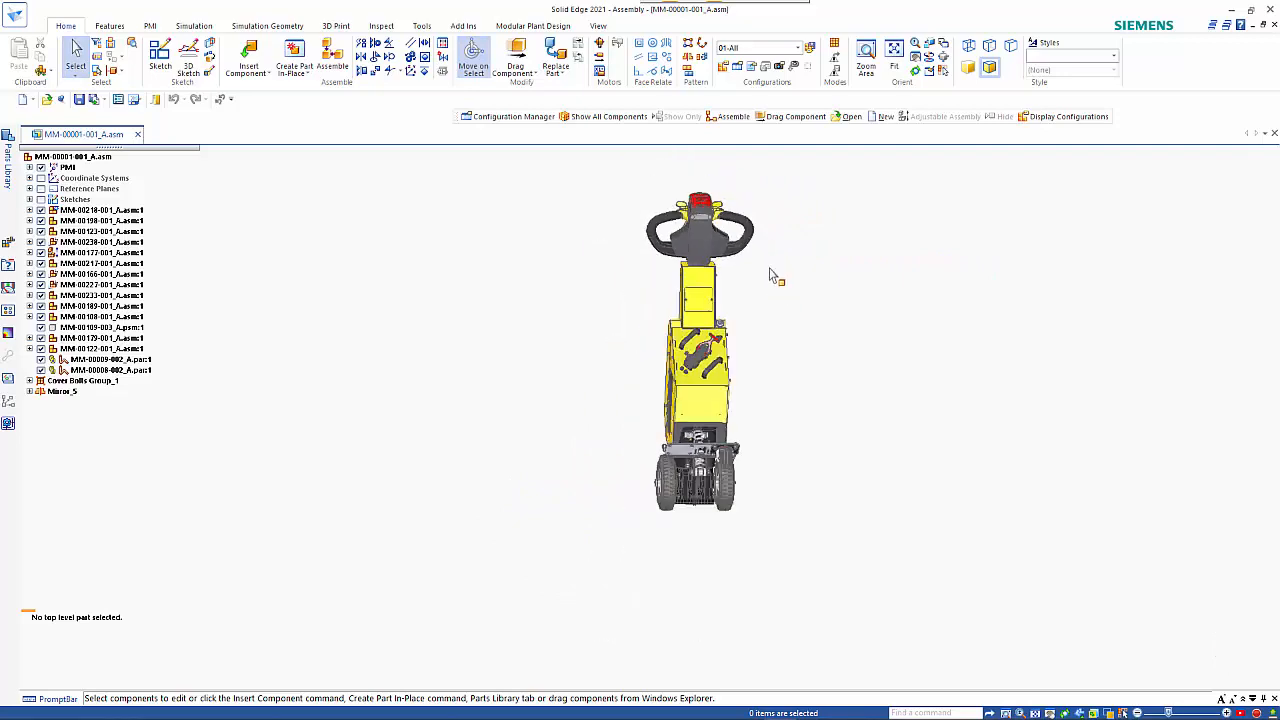
scroll(740, 171, up, 2)
scroll(738, 172, up, 2)
drag(399, 216, 917, 508)
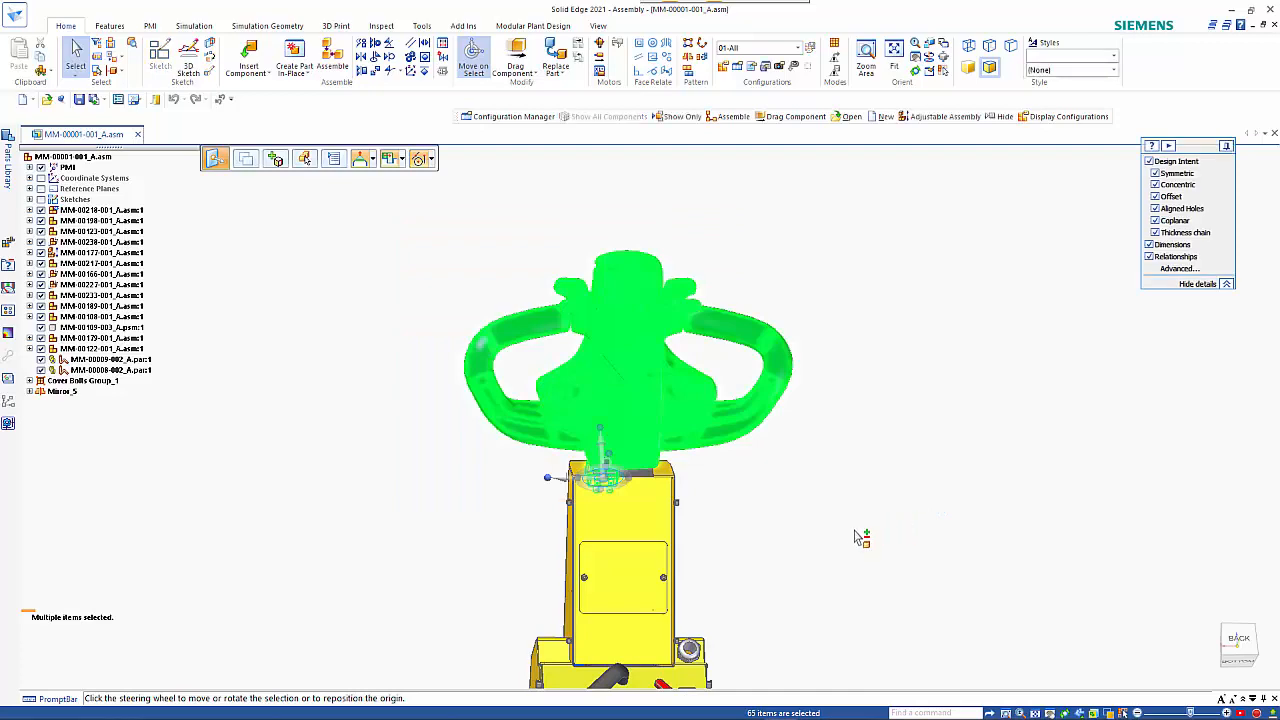
middle_drag(857, 531, 629, 505)
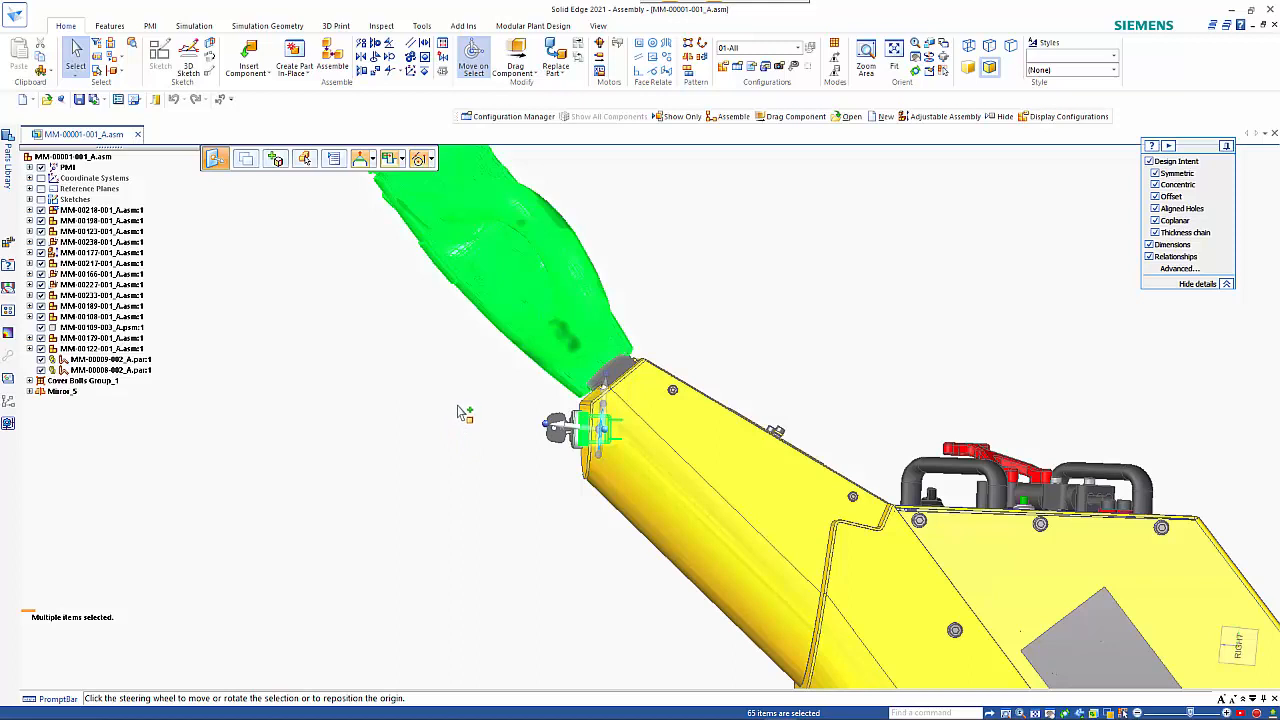
drag(465, 400, 668, 484)
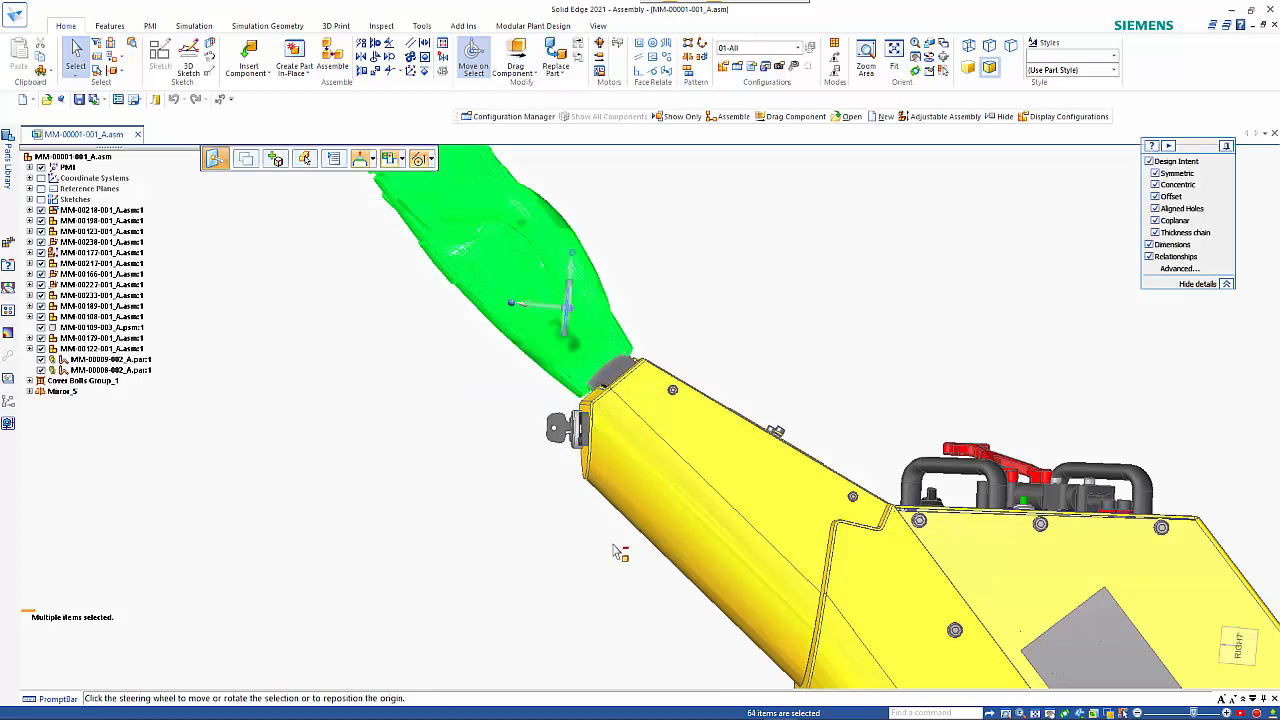
middle_drag(630, 545, 718, 378)
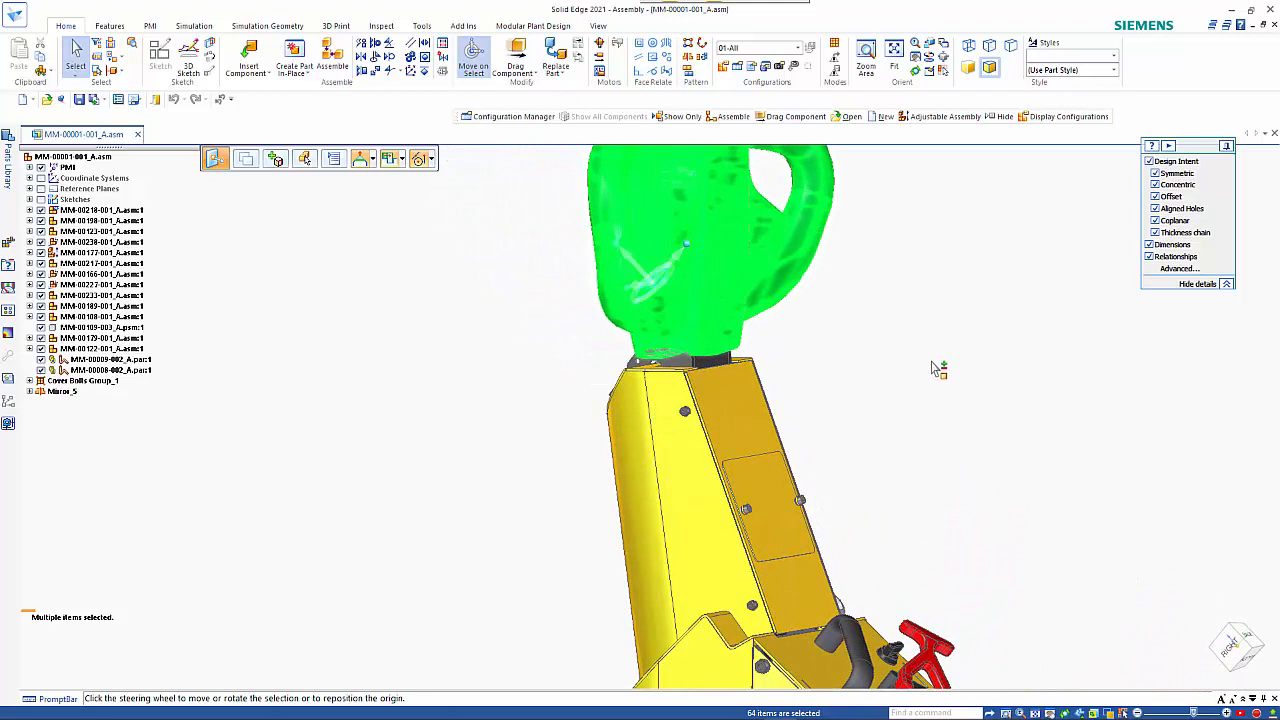
ctrl+click(721, 368)
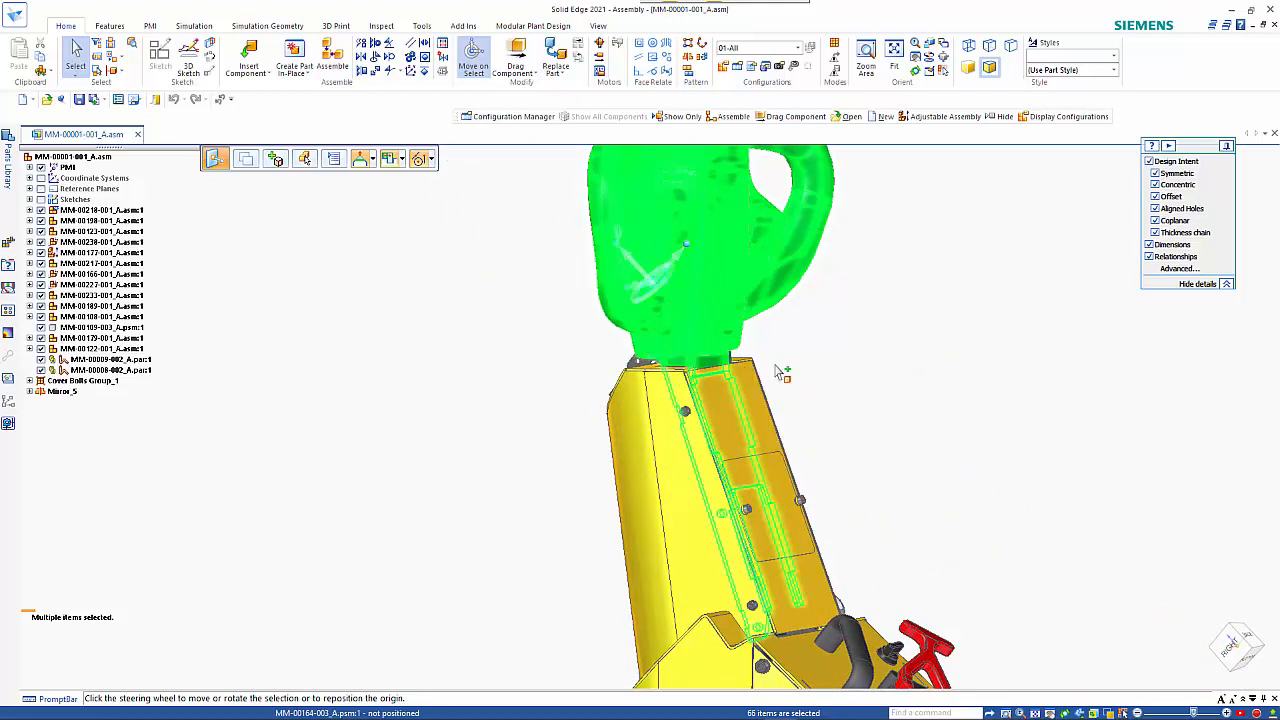
right_click(864, 322)
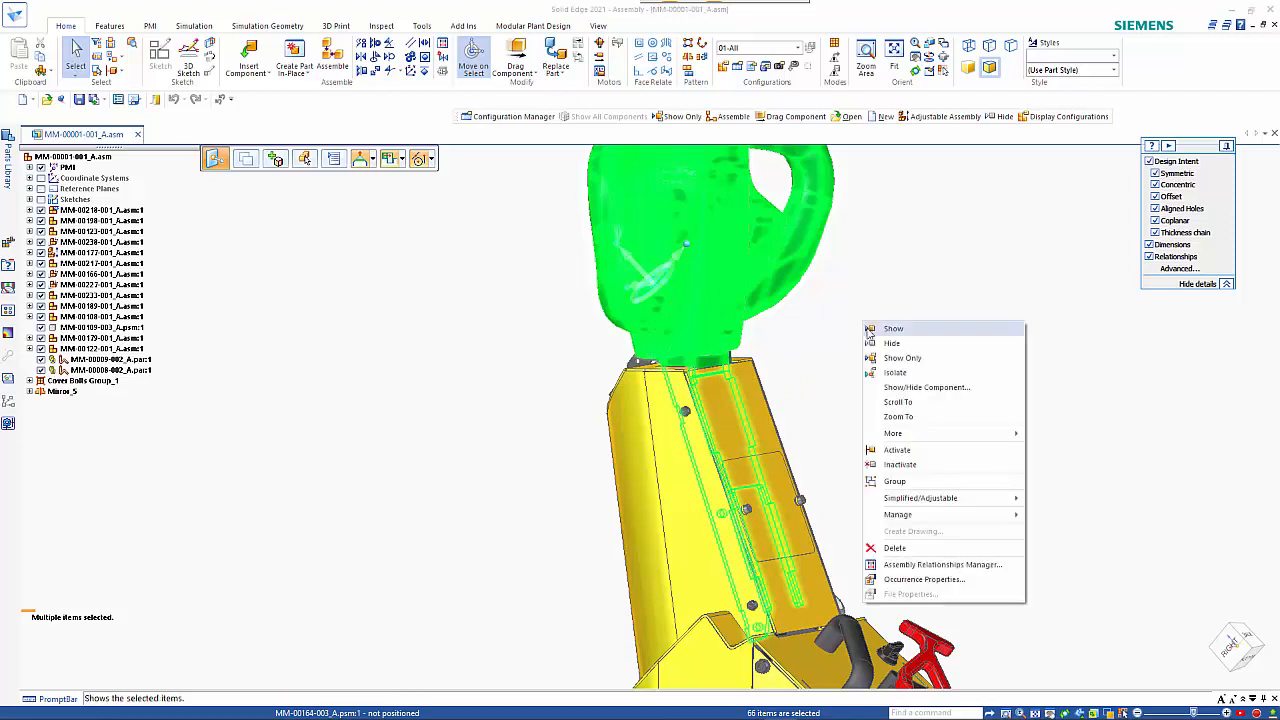
click(918, 358)
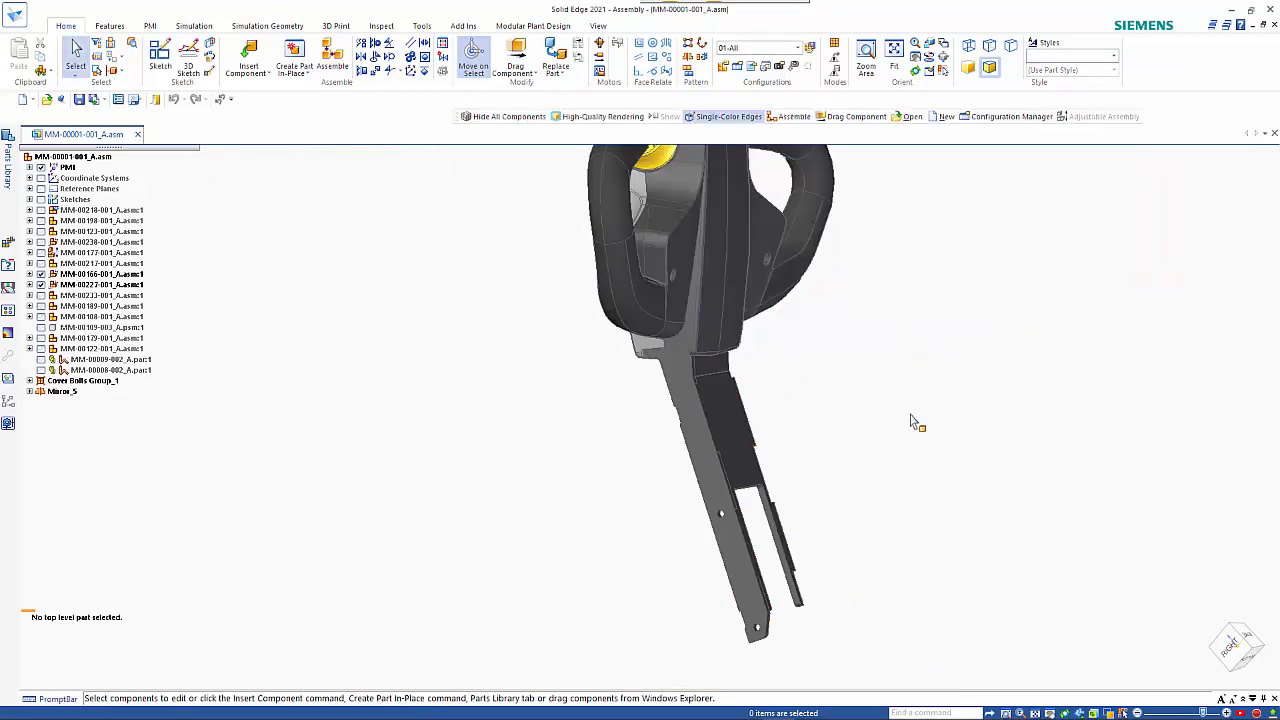
- Locate the side bracket MM-00164-003_A.psm:1 in the assembly tree and show its second occurrence, MM-00164-003_A.psm:2
middle_drag(792, 437, 915, 430)
scroll(919, 447, up, 3)
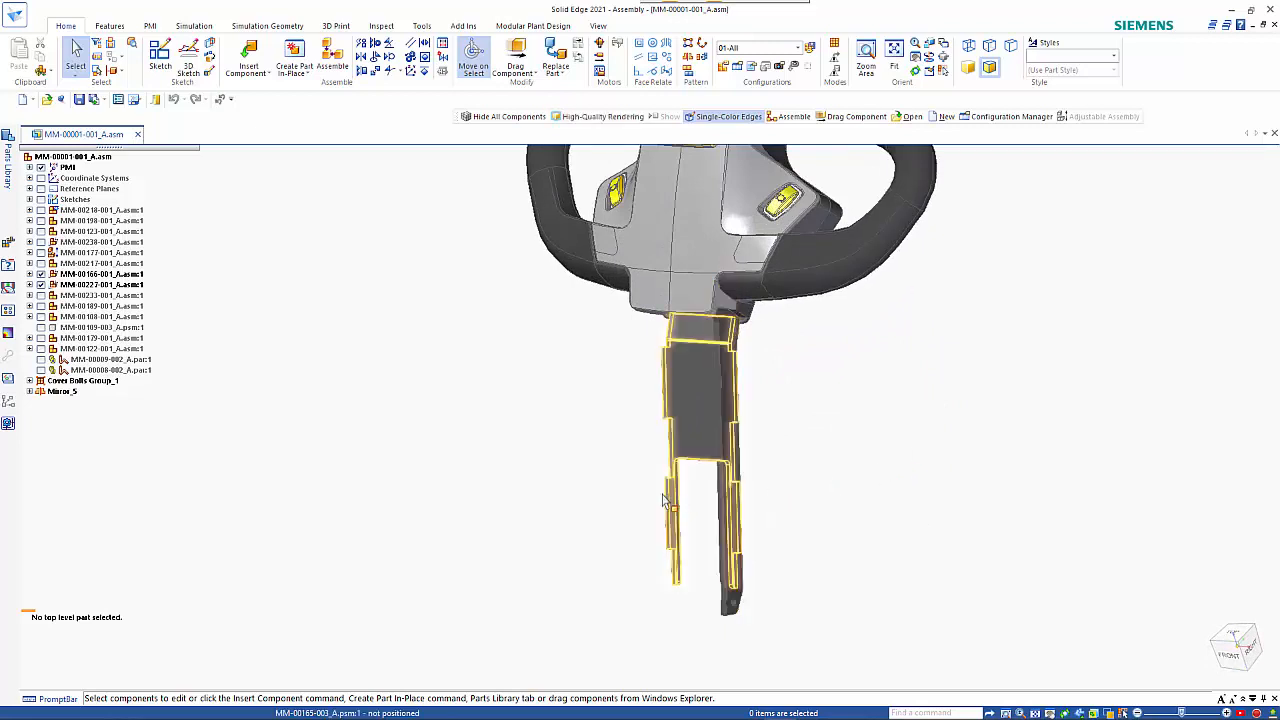
right_click(735, 468)
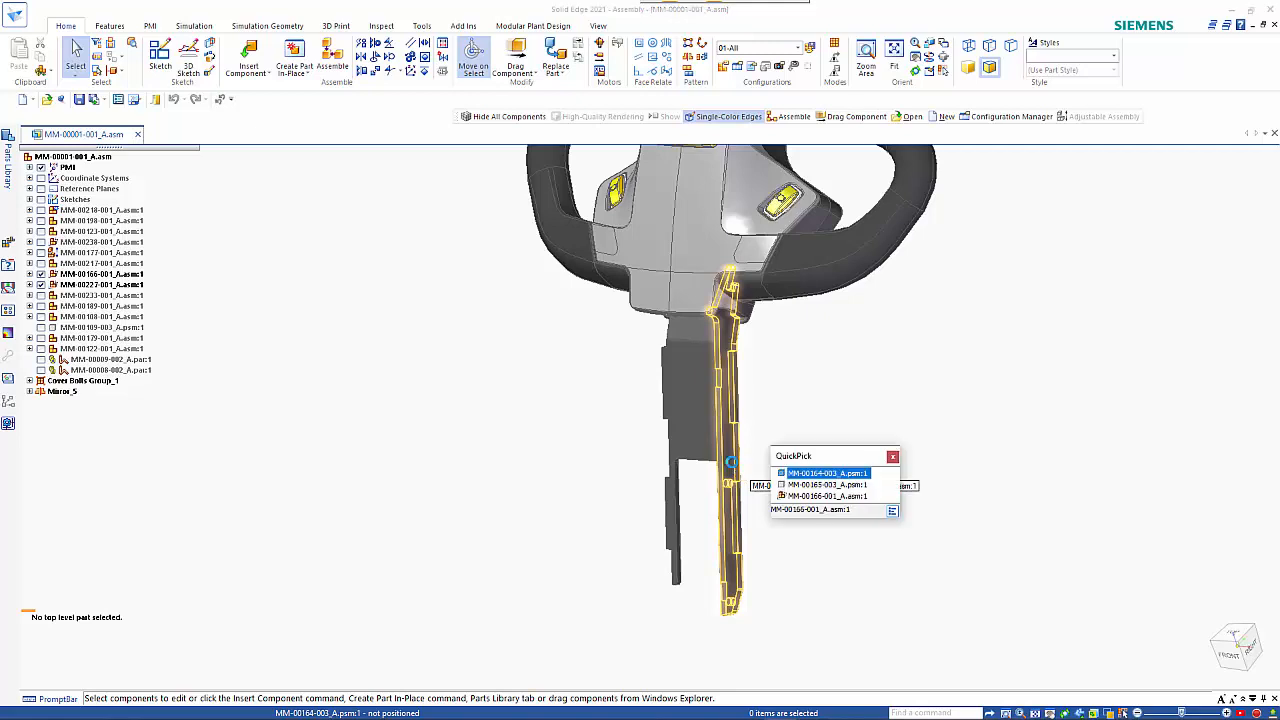
click(797, 472)
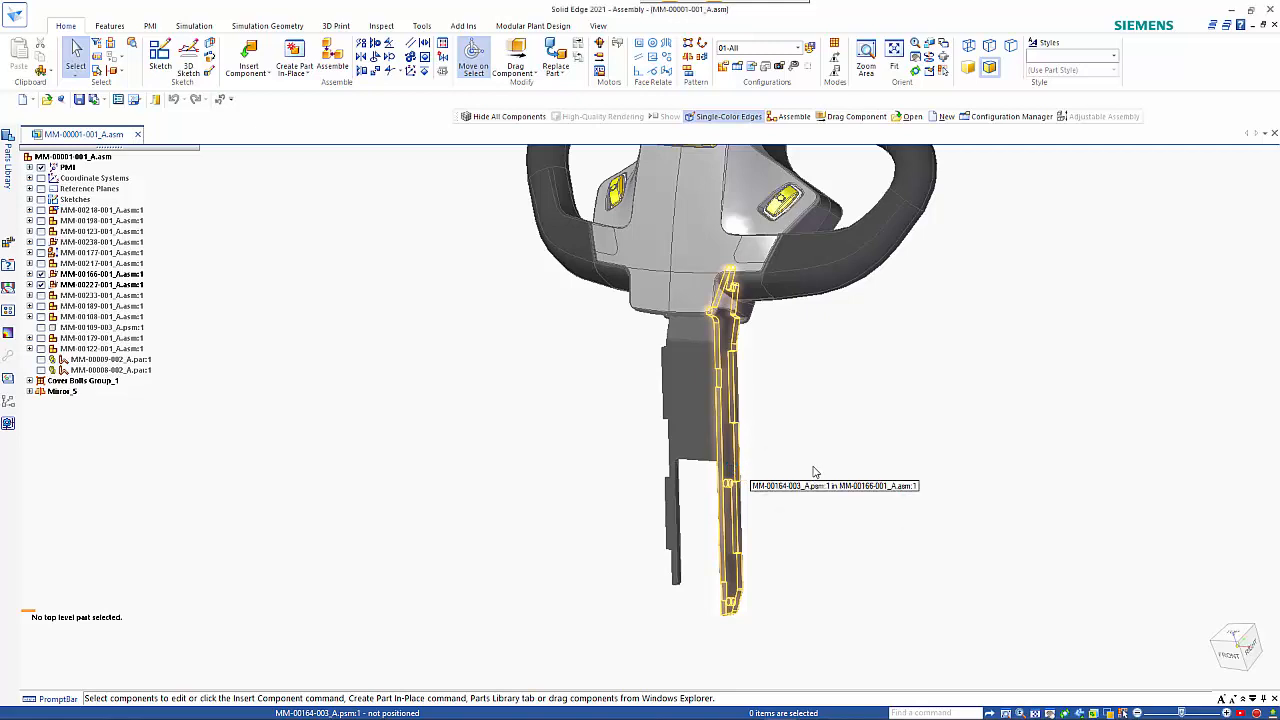
right_click(815, 404)
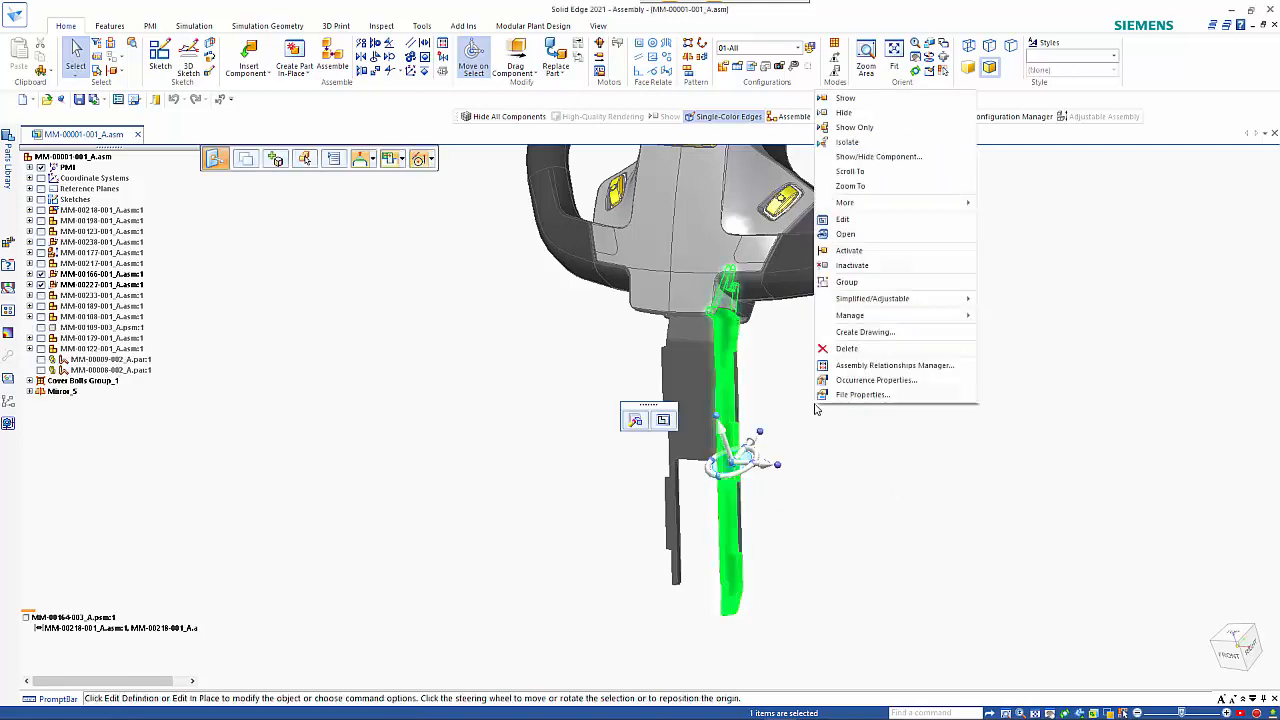
click(868, 176)
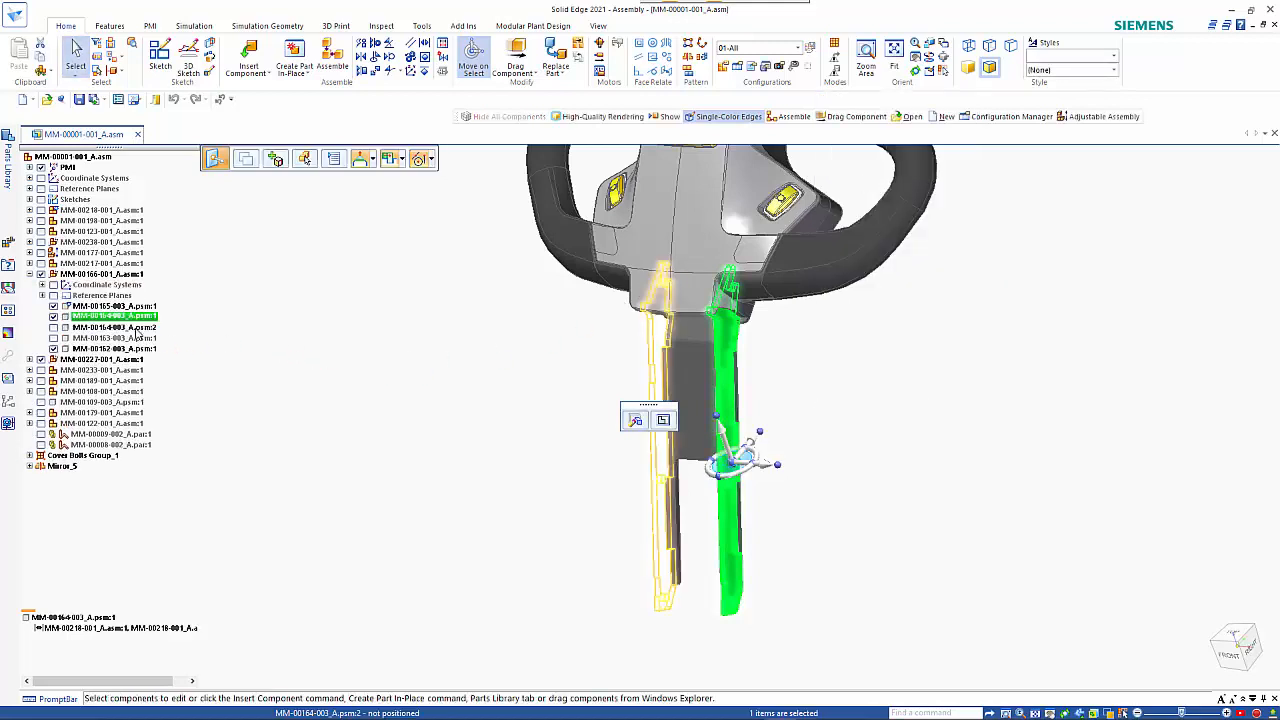
click(54, 328)
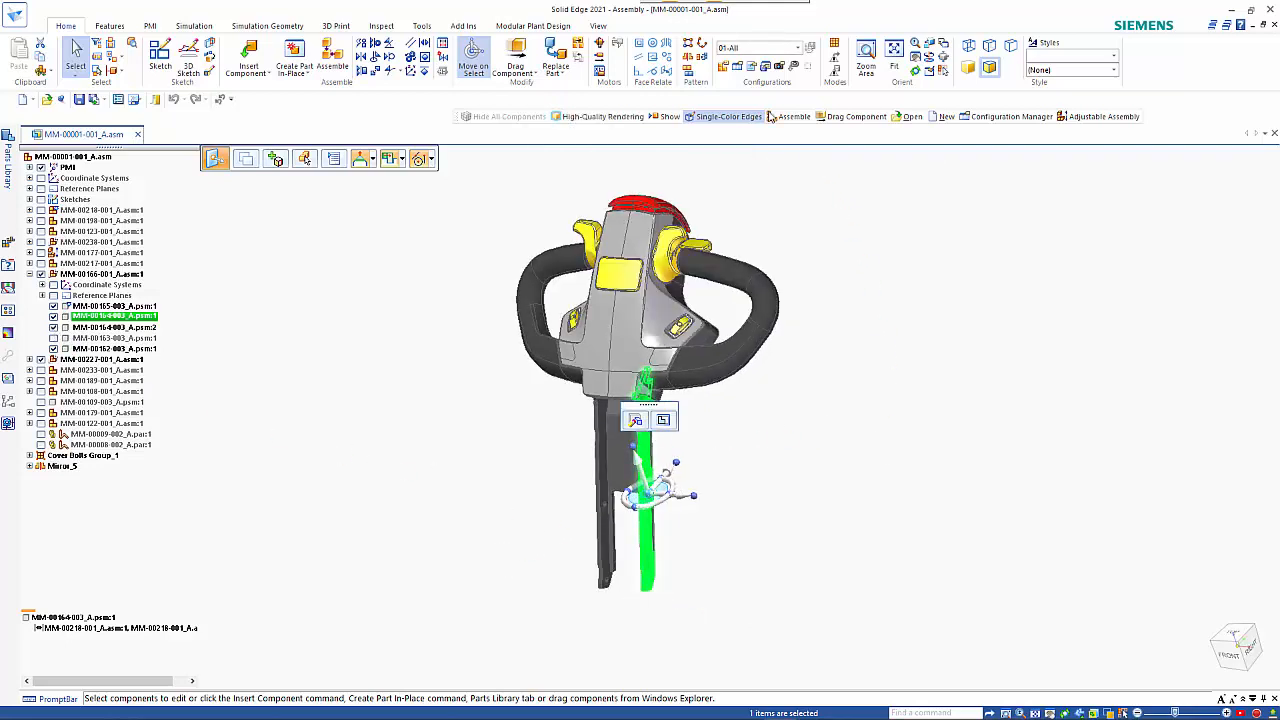
- Save the currently displayed handle components as a new display configuration named Handle Only
click(725, 71)
click(726, 72)
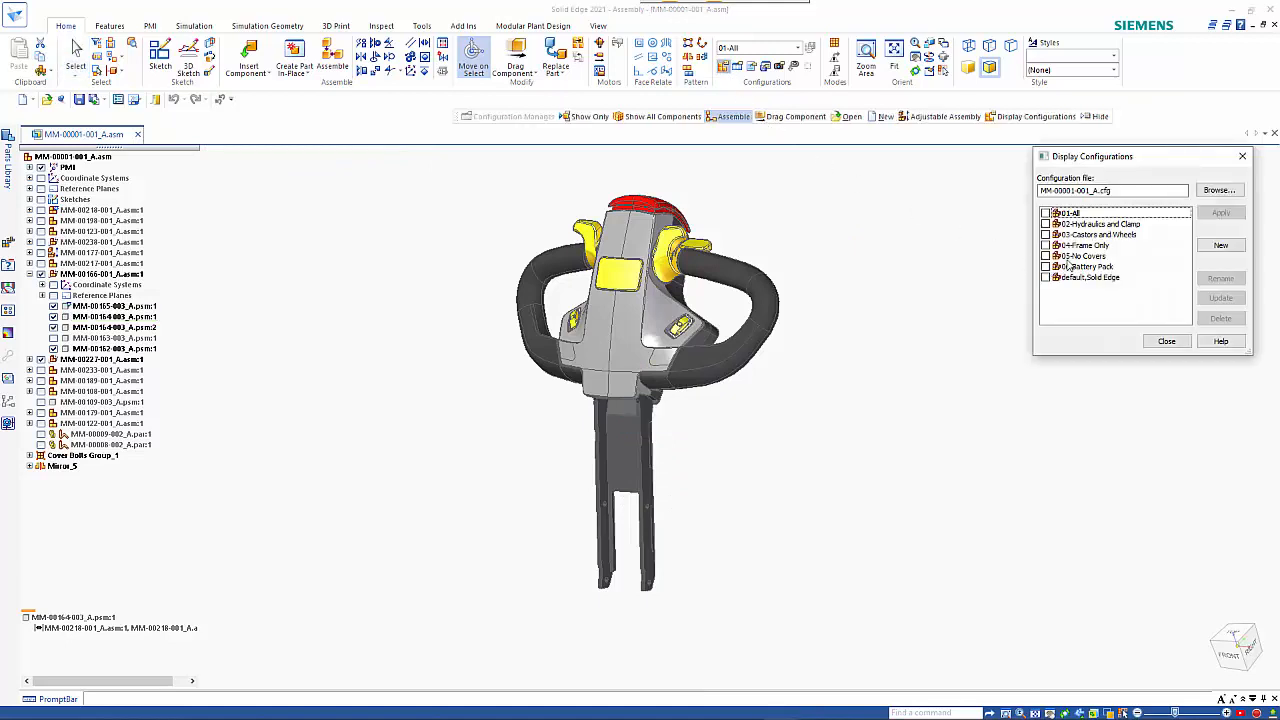
click(1221, 245)
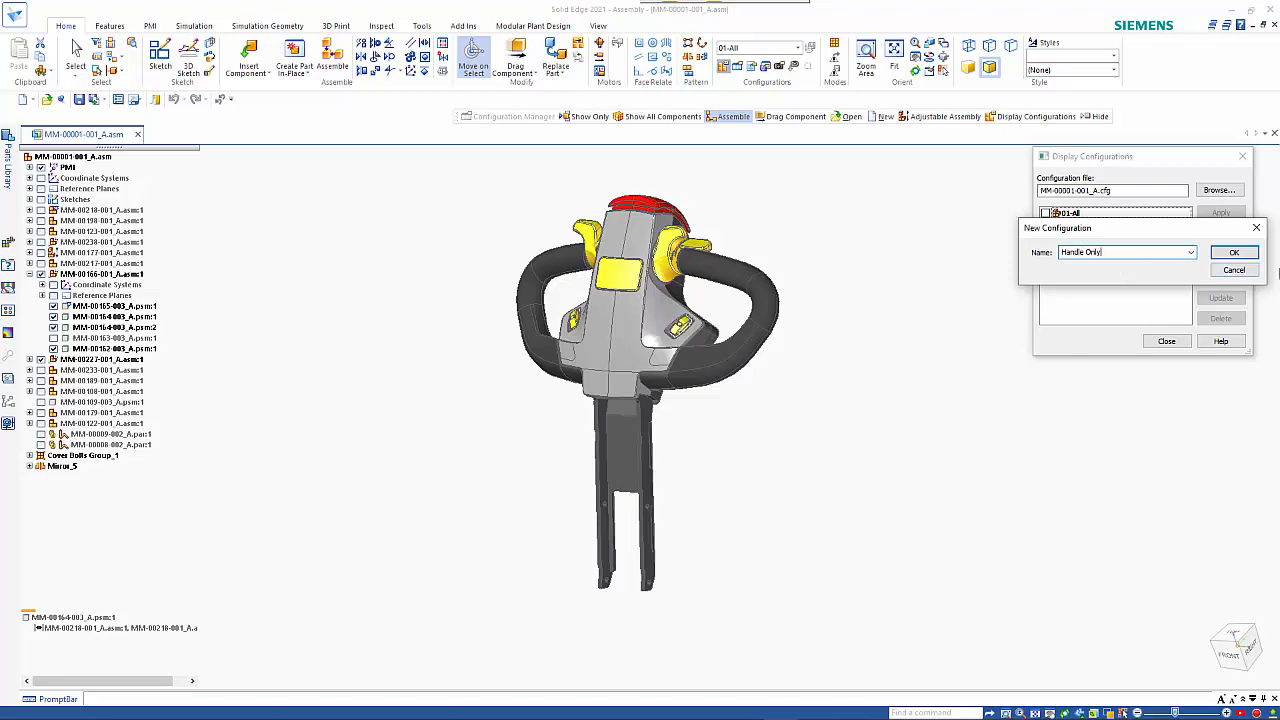
click(1234, 252)
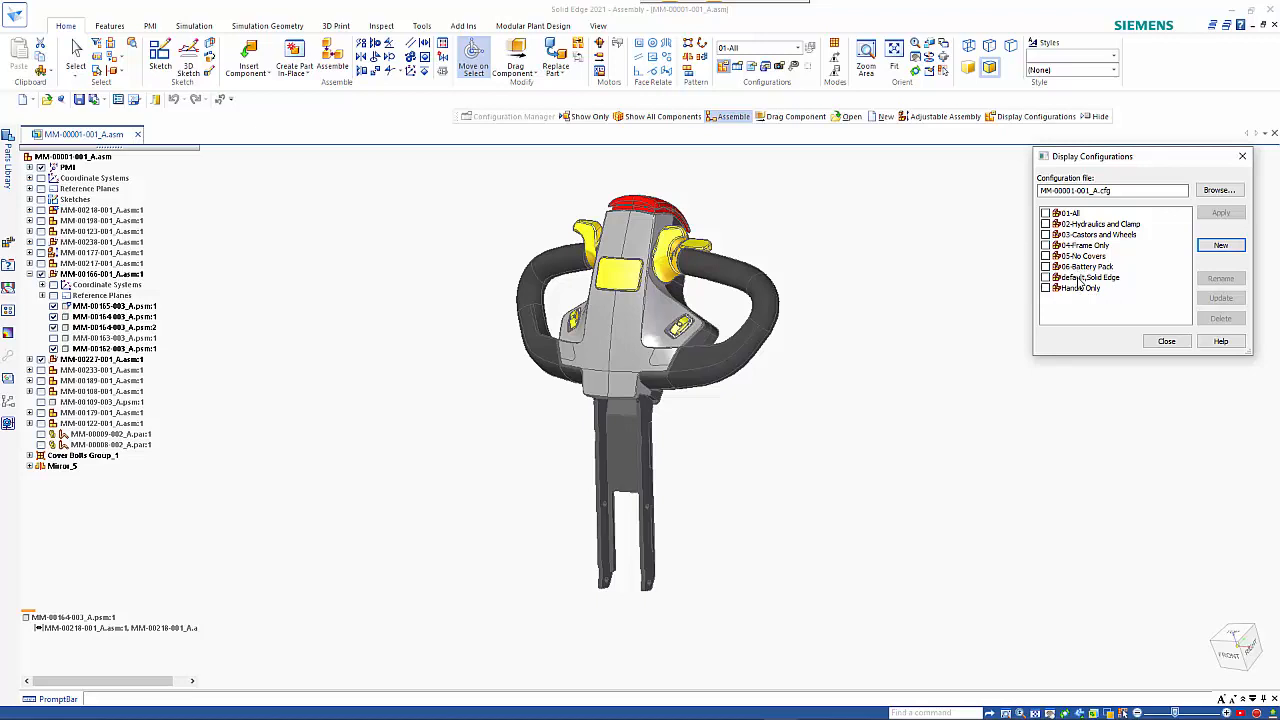
click(1166, 341)
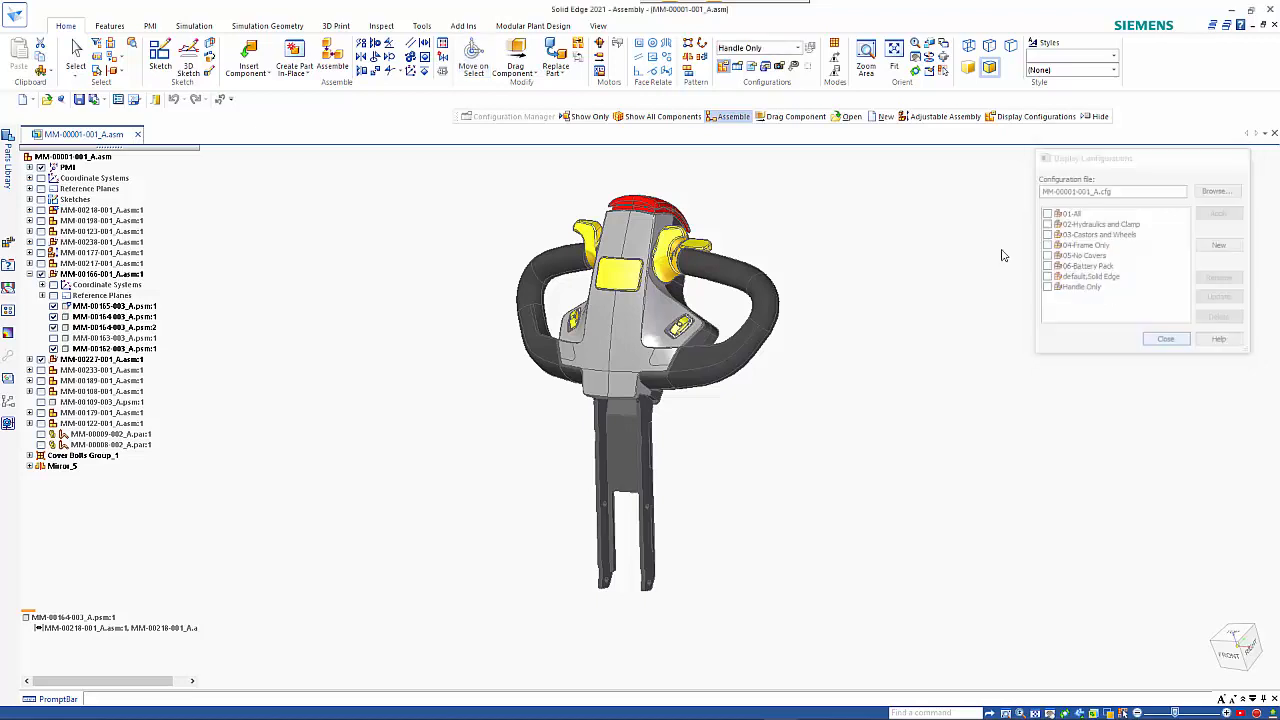
- Apply the 02-Hydraulics and Clamp and 05-No Covers display configurations together and clear the component selection
click(798, 48)
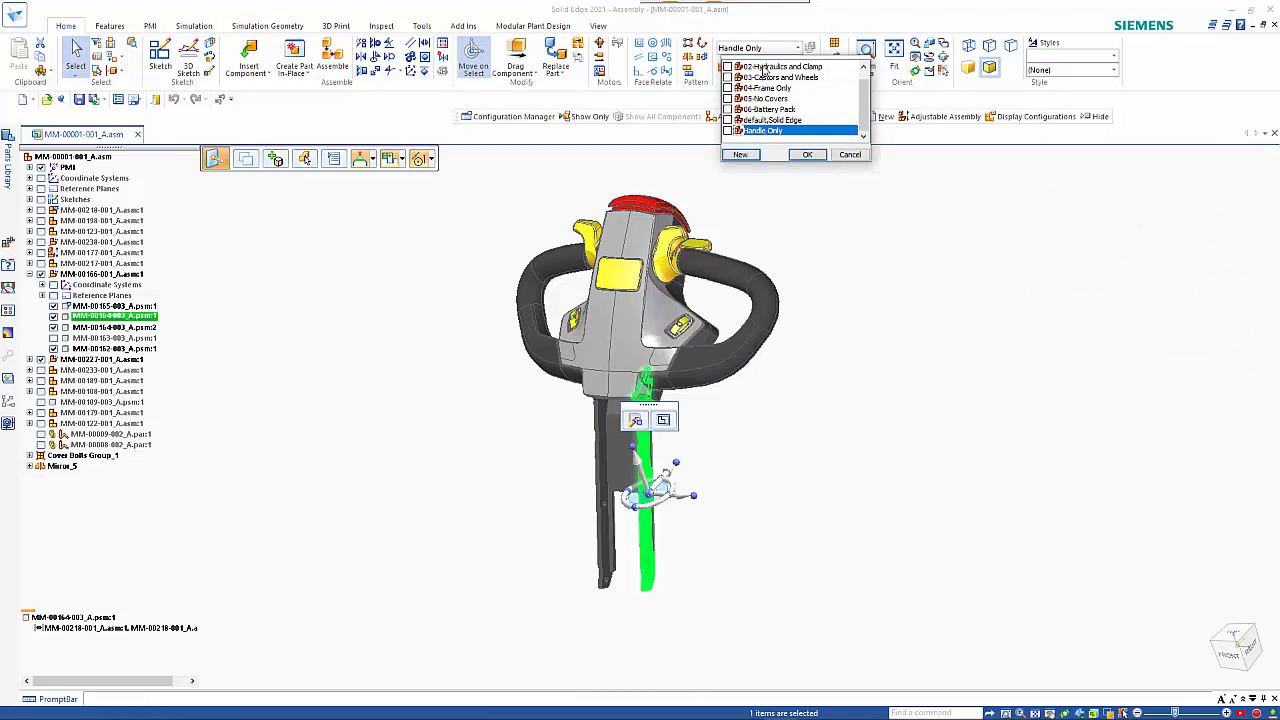
scroll(741, 67, up, 1)
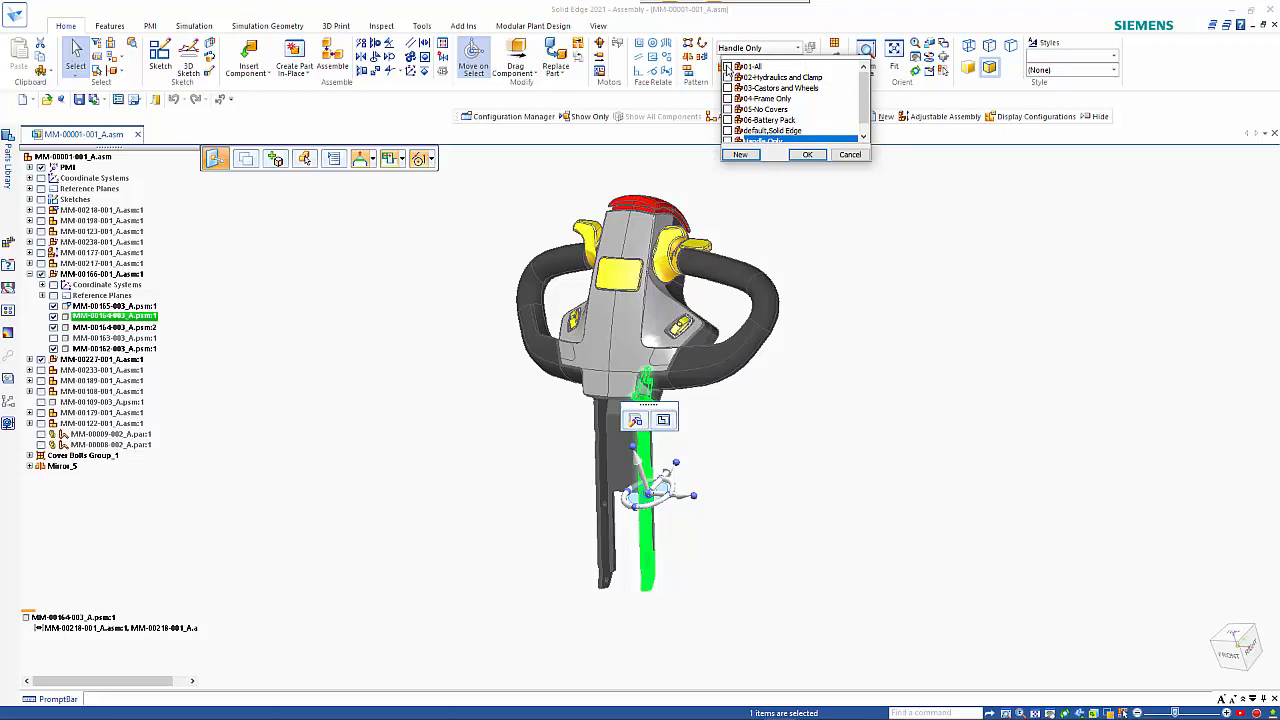
click(727, 67)
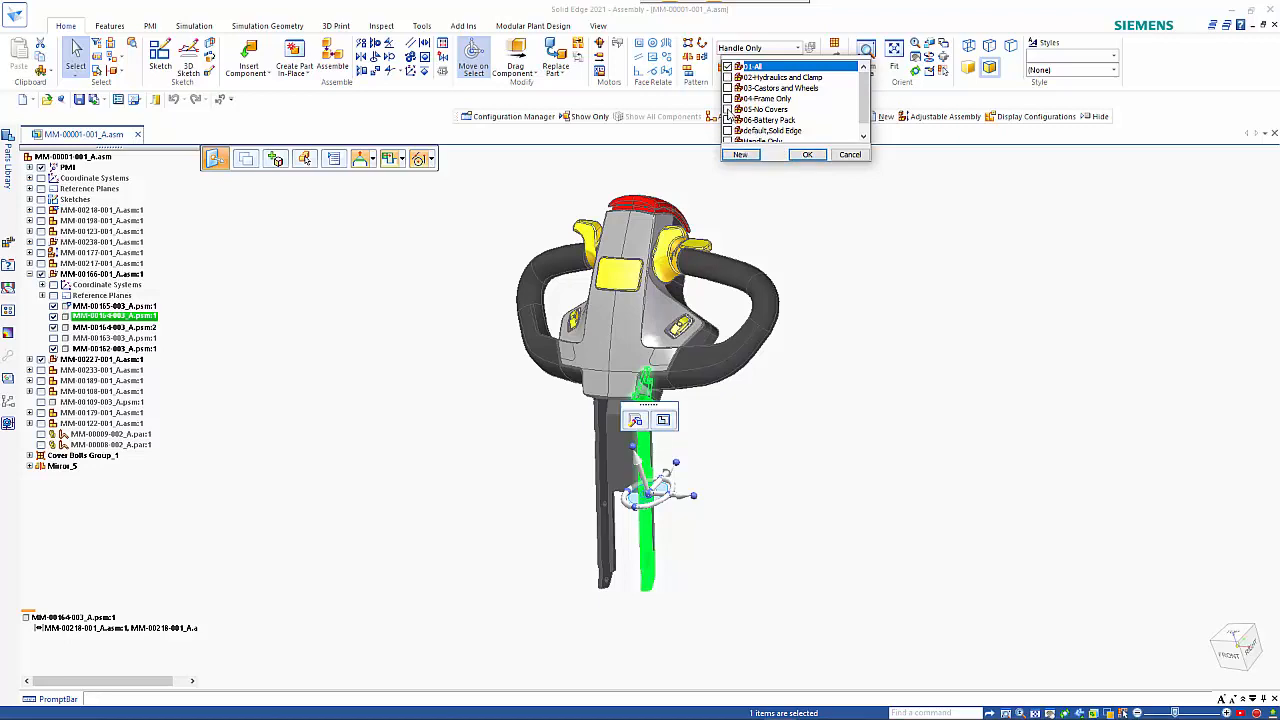
click(728, 109)
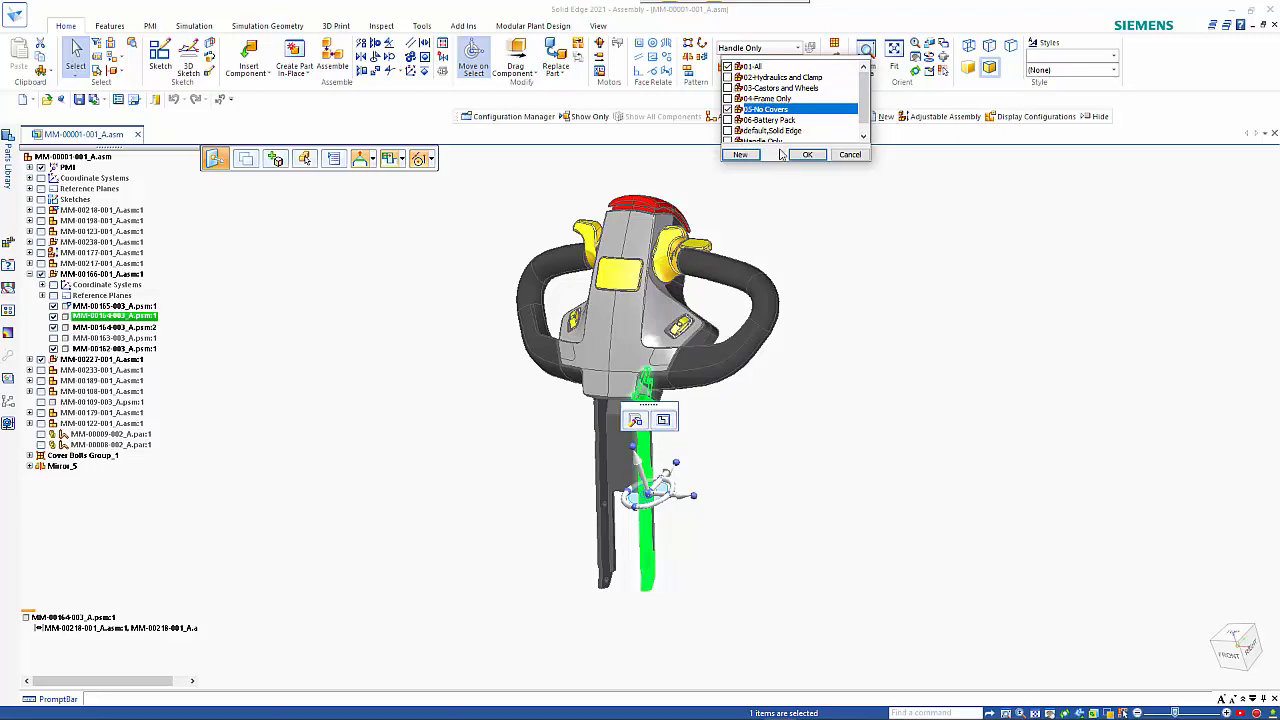
click(728, 66)
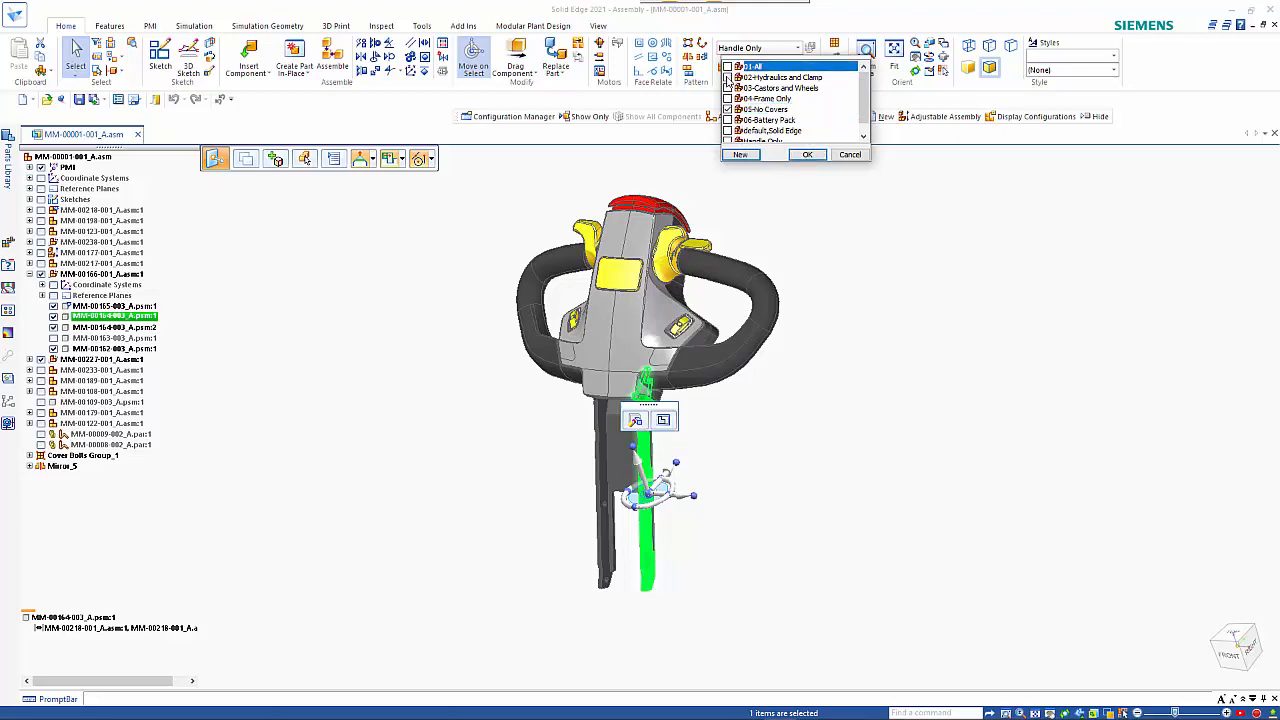
click(728, 77)
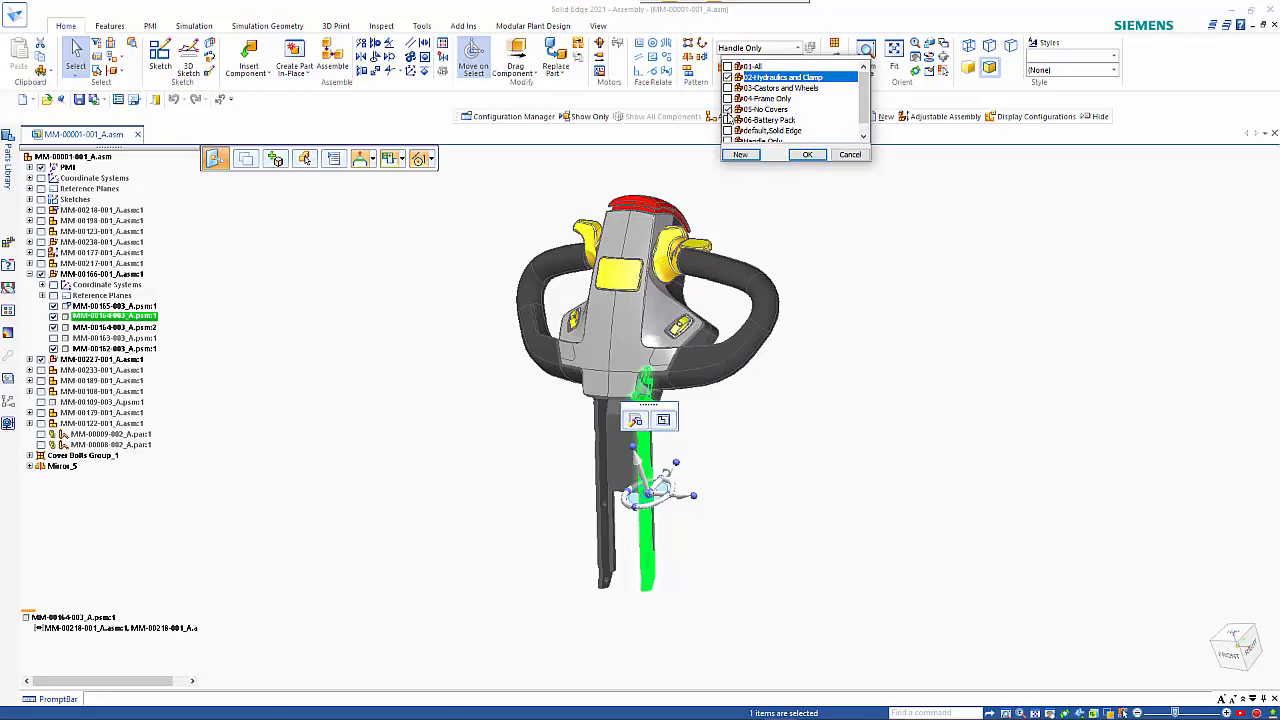
click(808, 155)
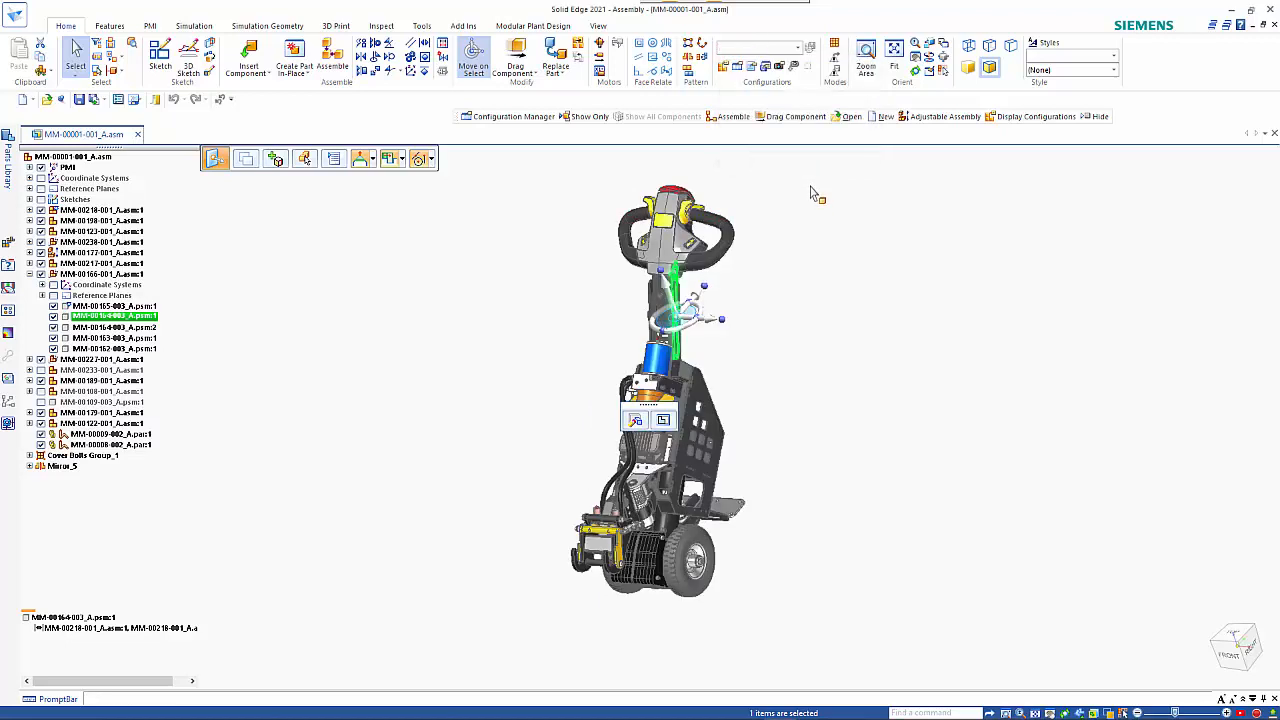
click(842, 326)
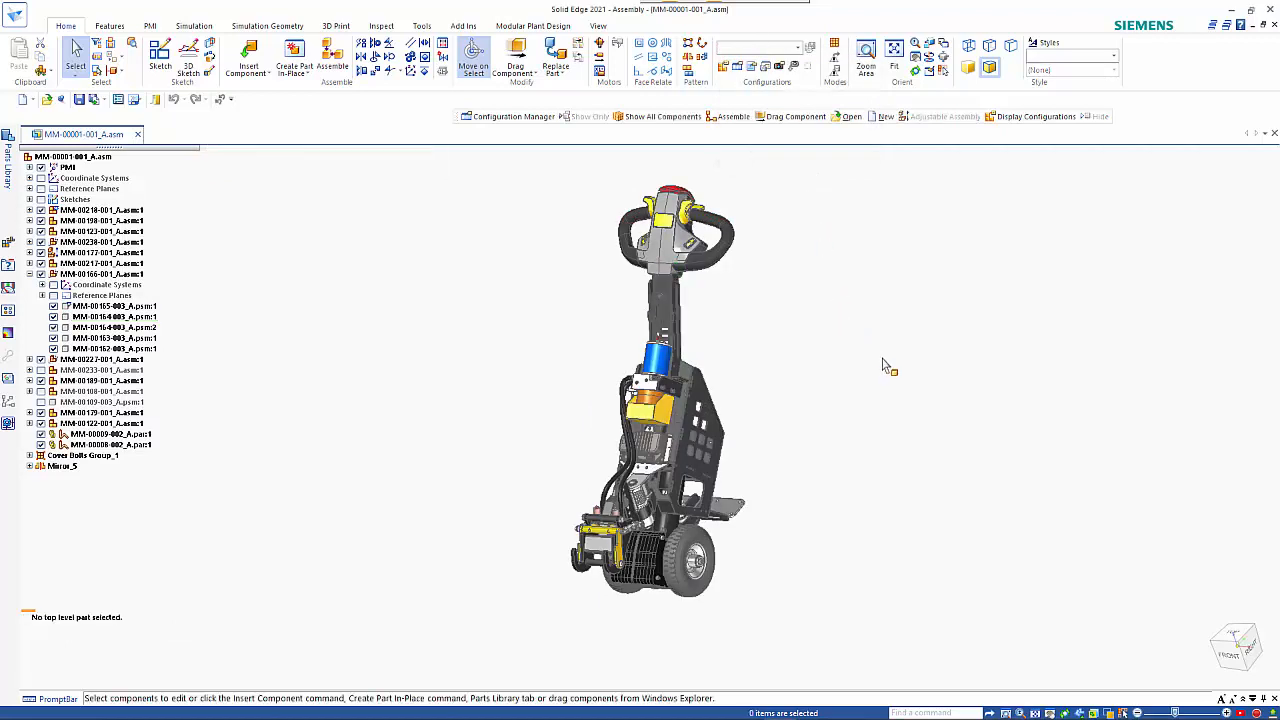
middle_drag(889, 371, 868, 386)
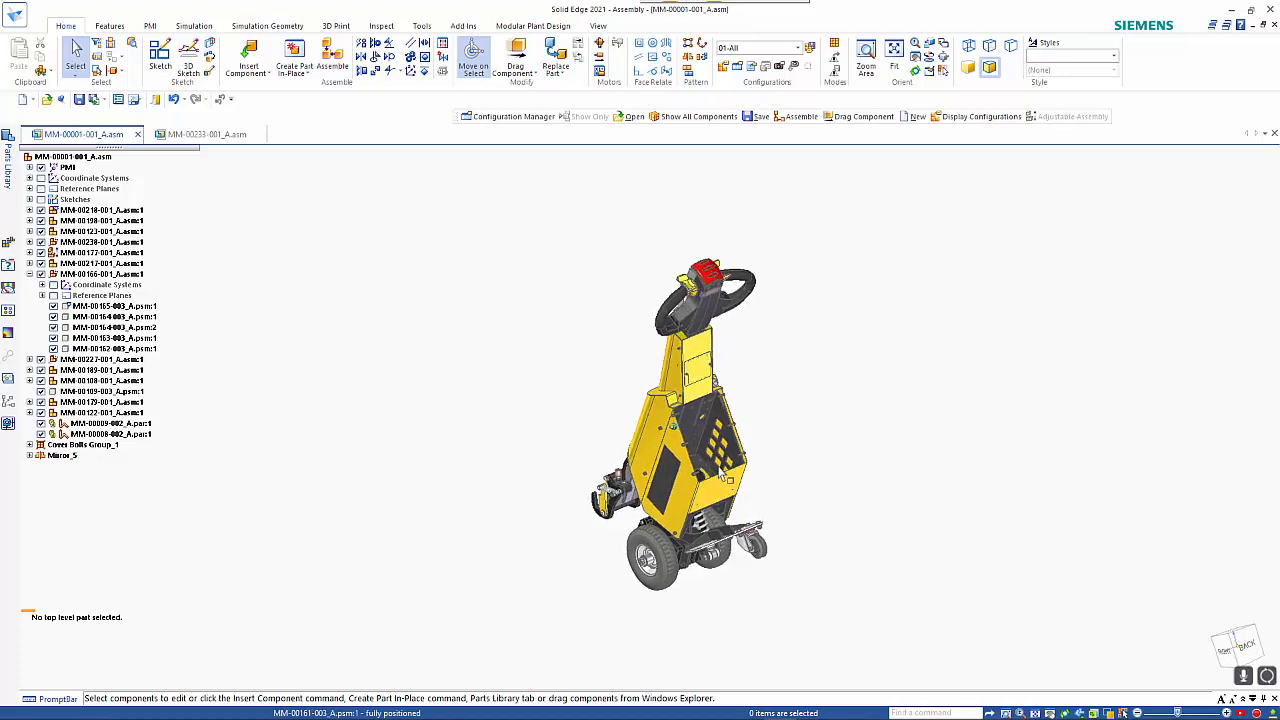
- Apply the 05-No Covers display configuration, accept the deleted-parts warning, and view the open battery compartment up close
click(801, 48)
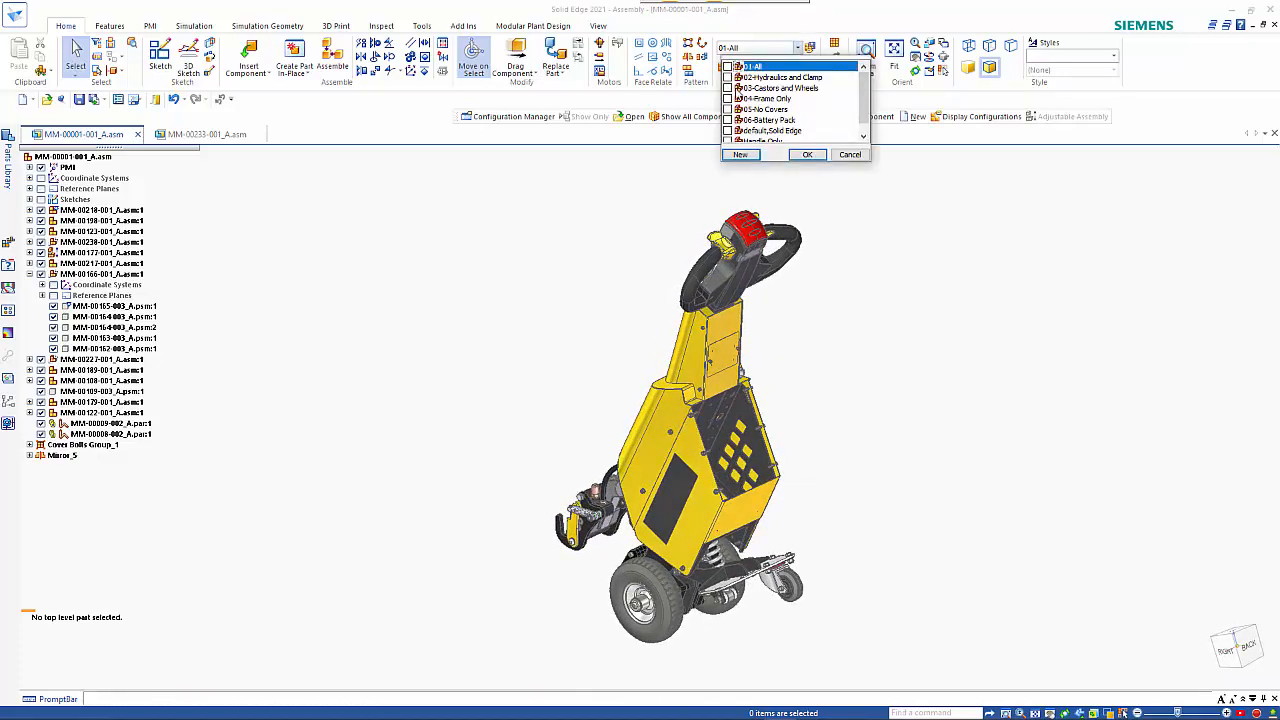
click(730, 110)
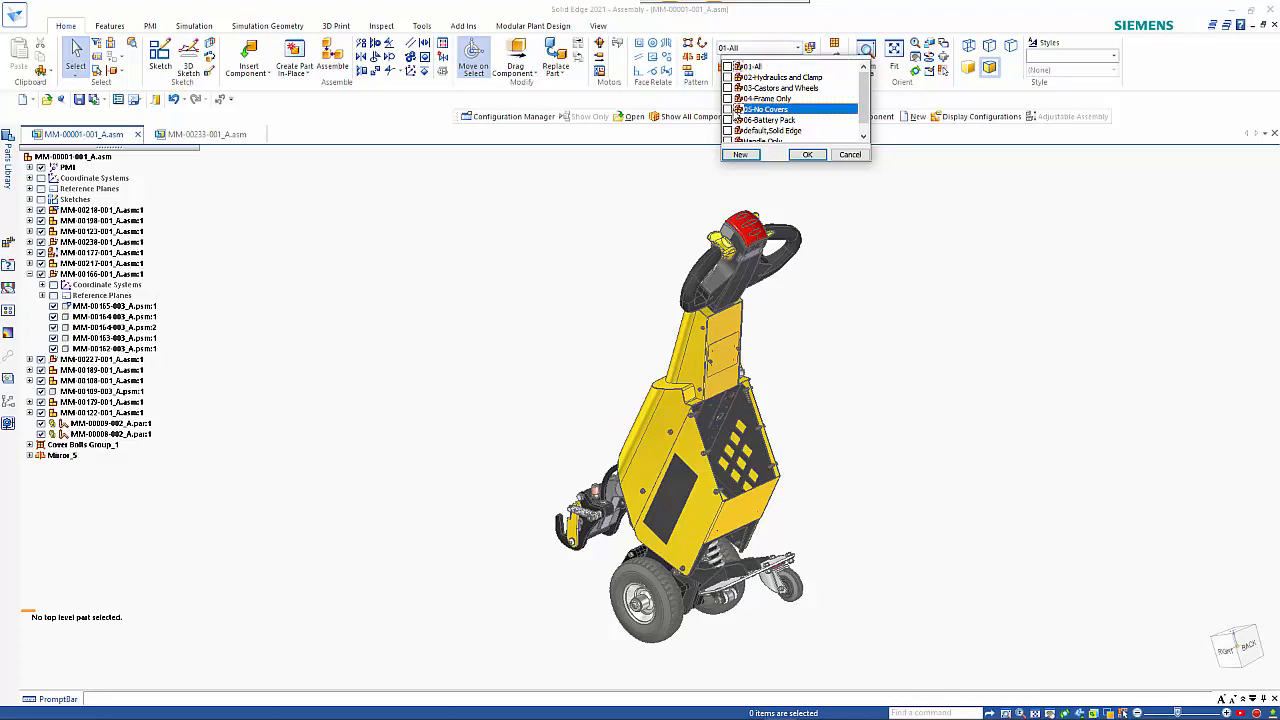
click(807, 155)
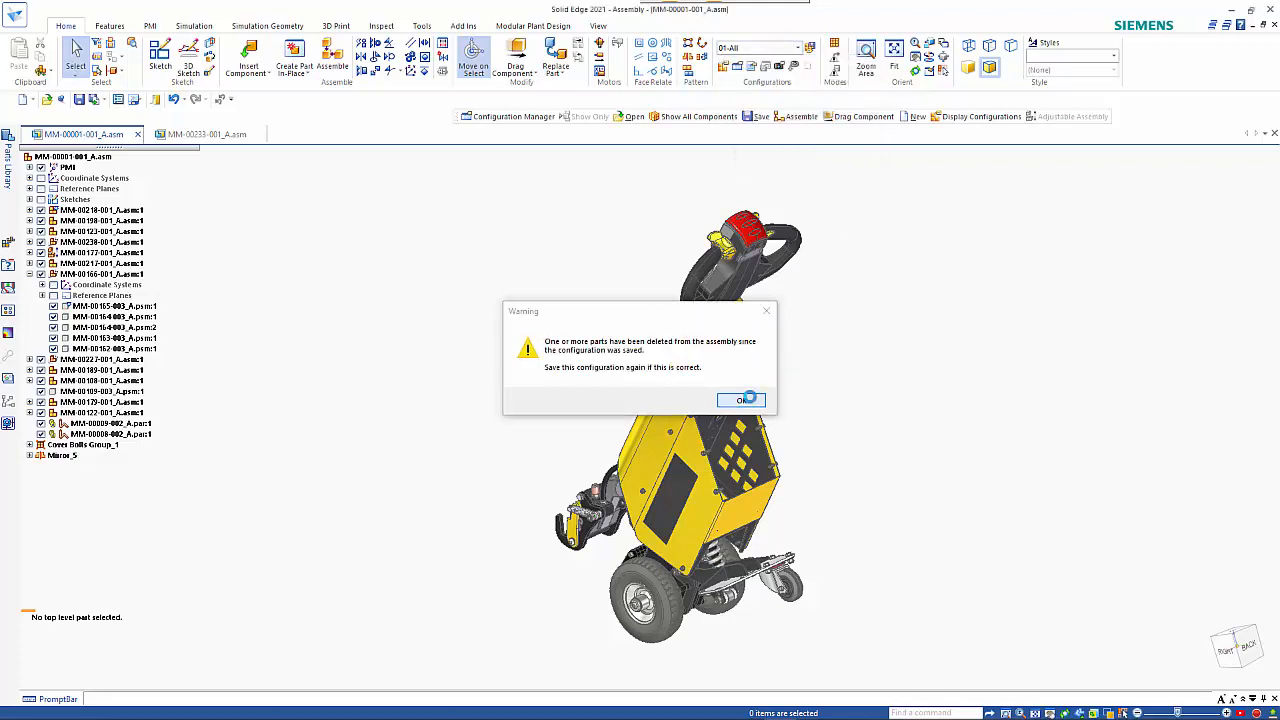
click(741, 401)
scroll(765, 485, up, 3)
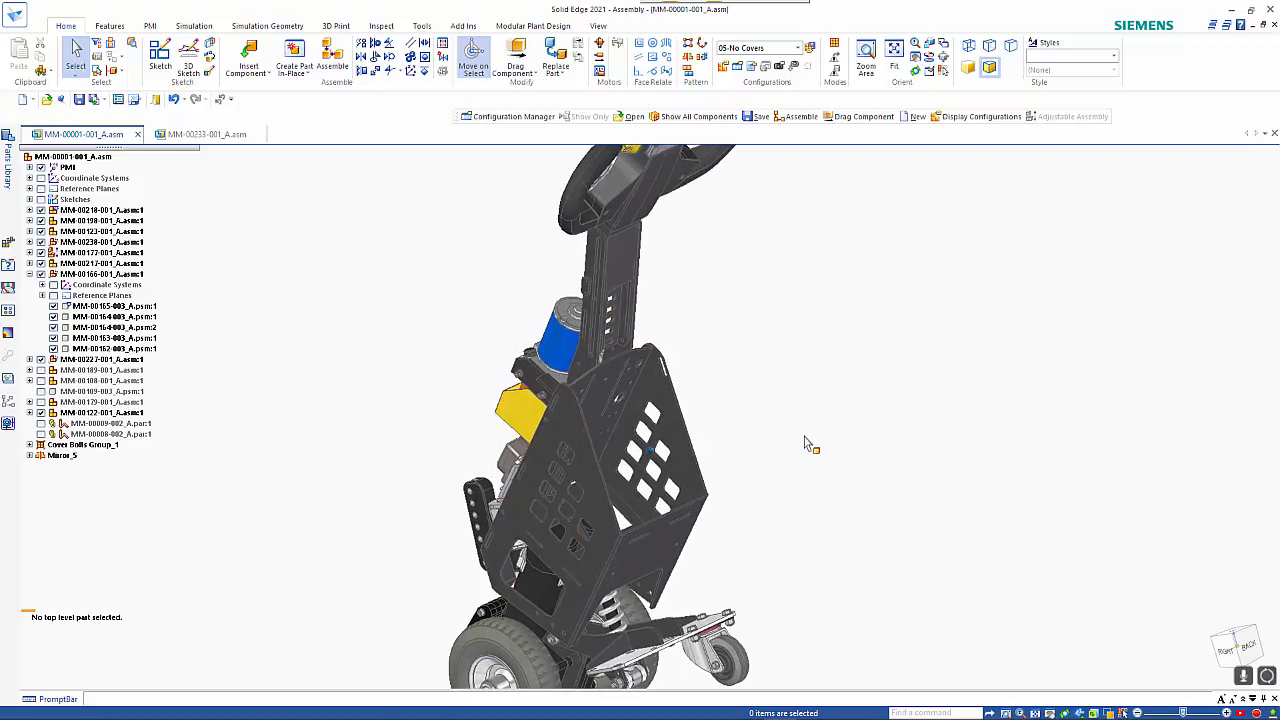
- Switch to the MM-00233-001_A assembly and show only its sheet metal case, MM-00220-003_A.psm:1
click(215, 135)
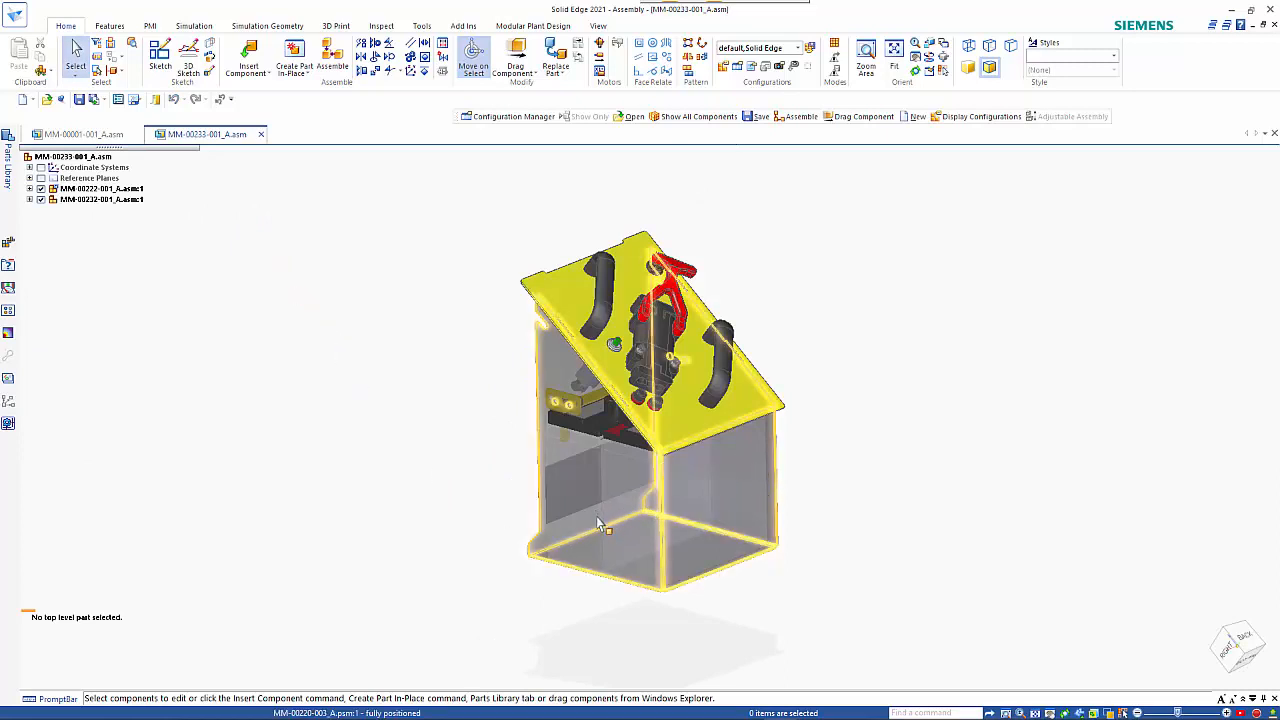
click(725, 486)
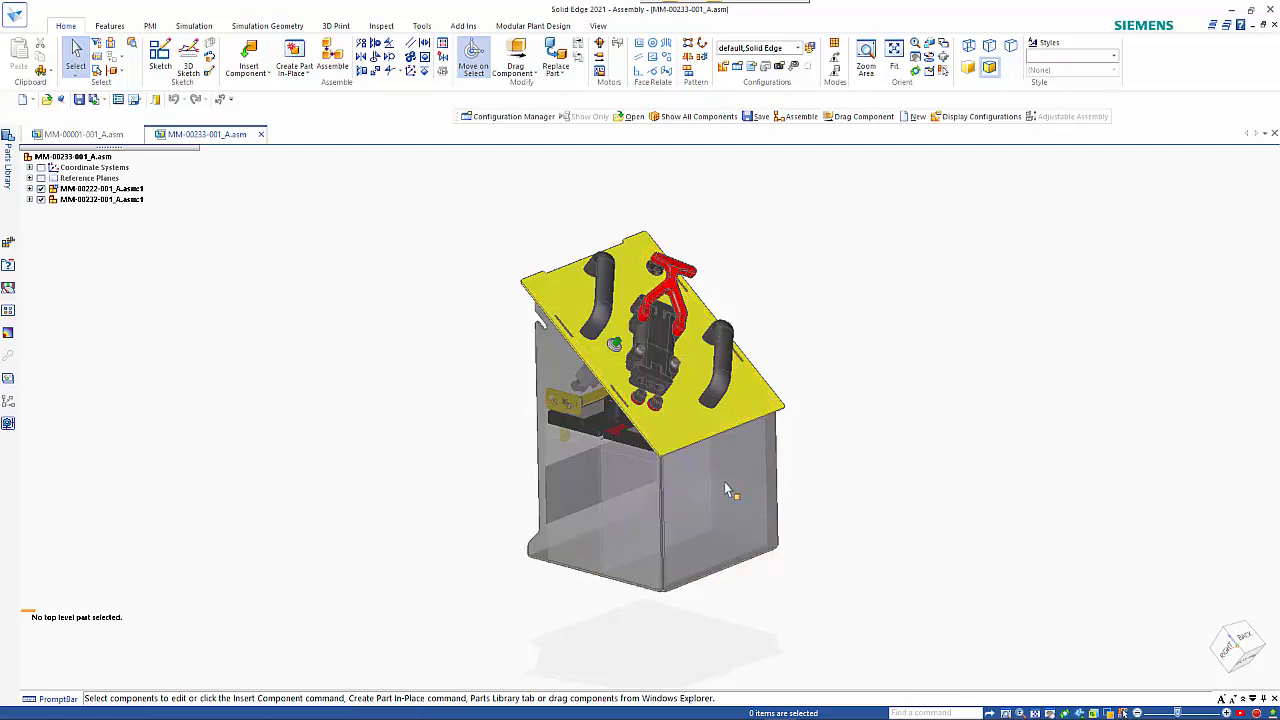
right_click(805, 463)
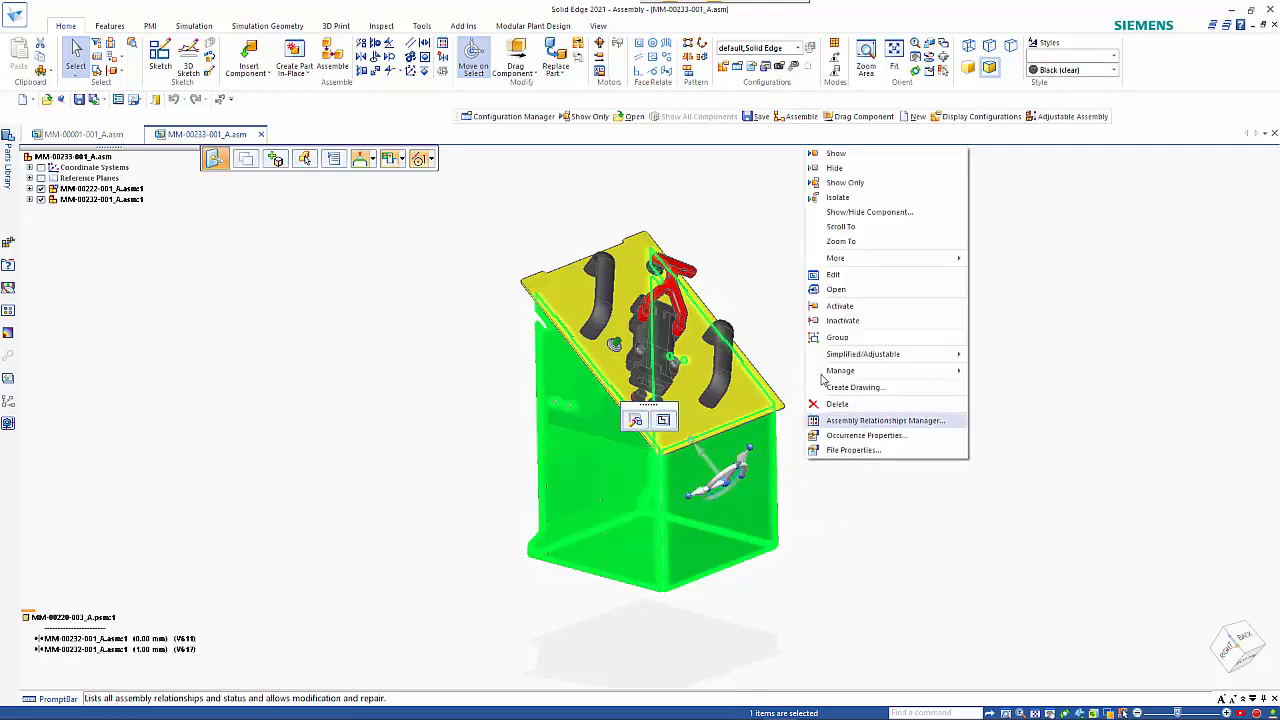
click(828, 184)
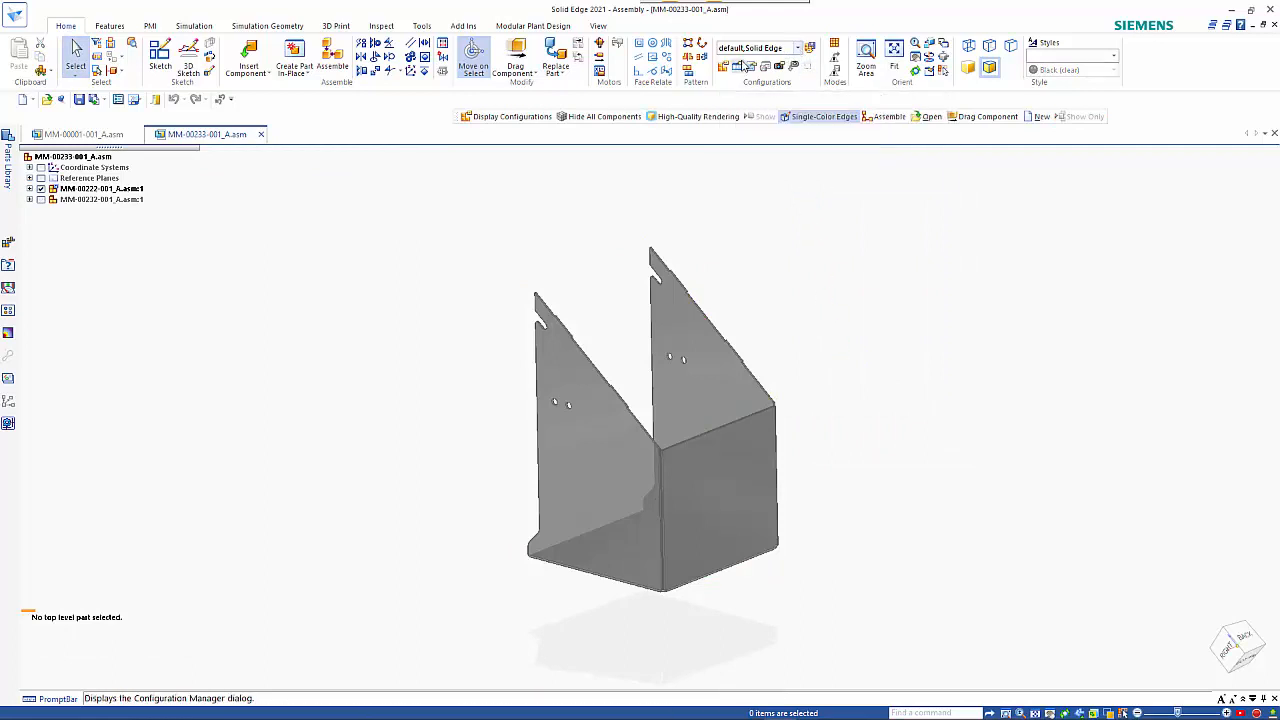
- Create a new display configuration named Case from the current display and save the MM-00233-001_A assembly
click(797, 49)
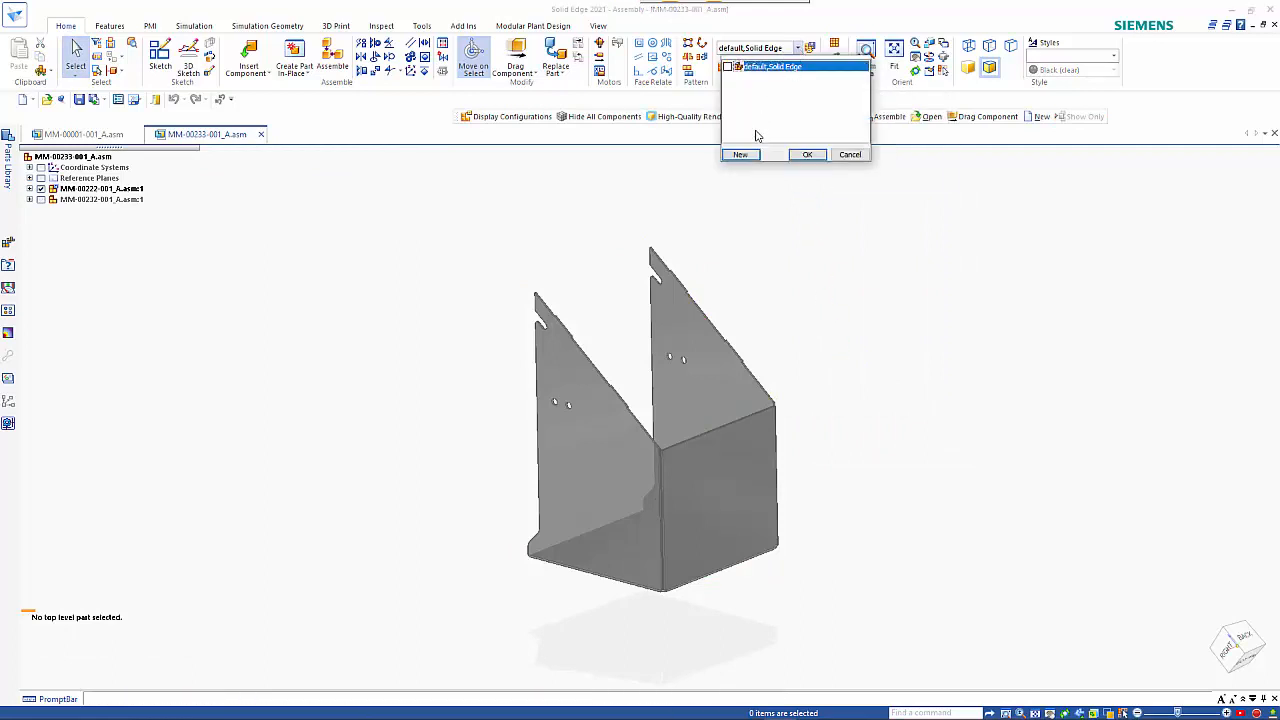
click(740, 155)
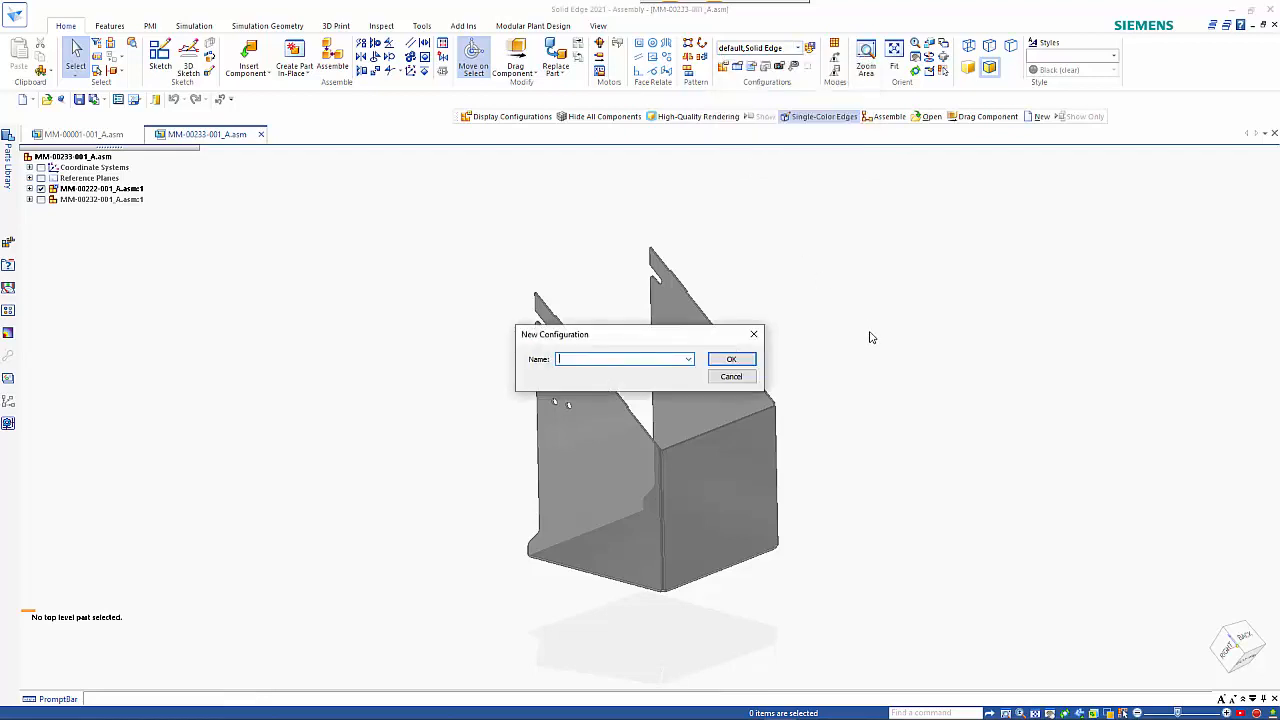
key(Return)
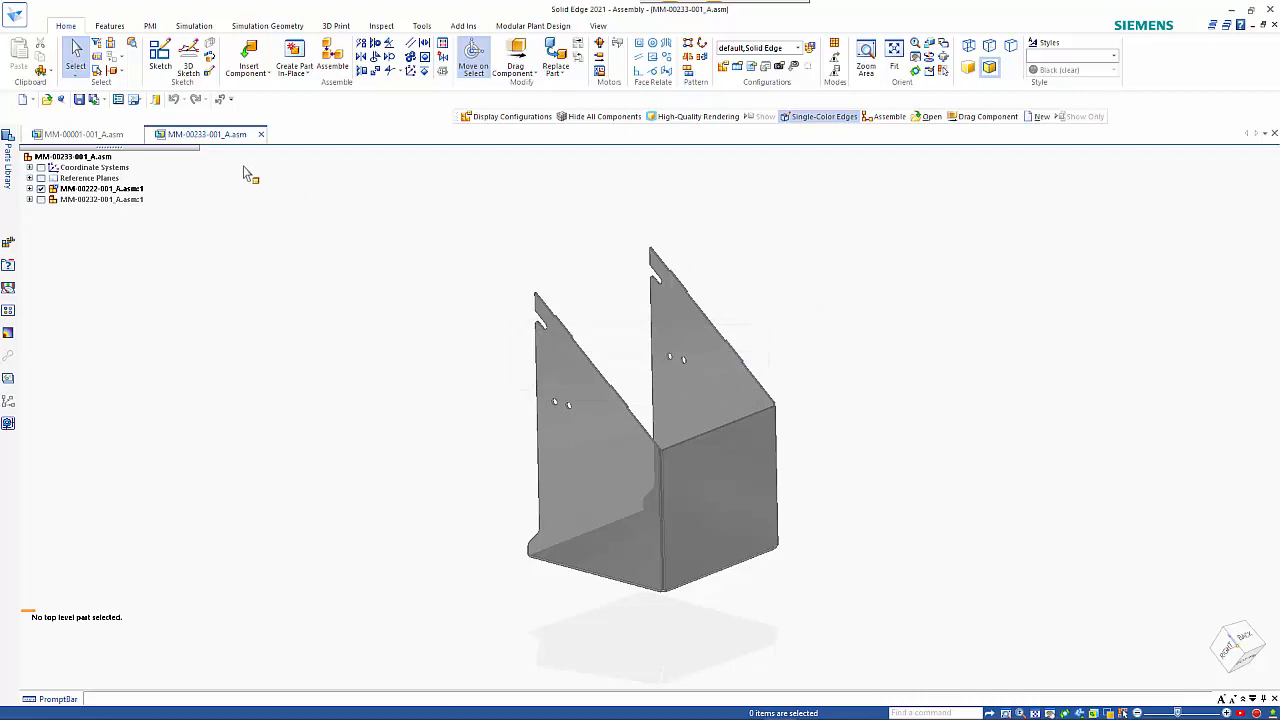
click(87, 103)
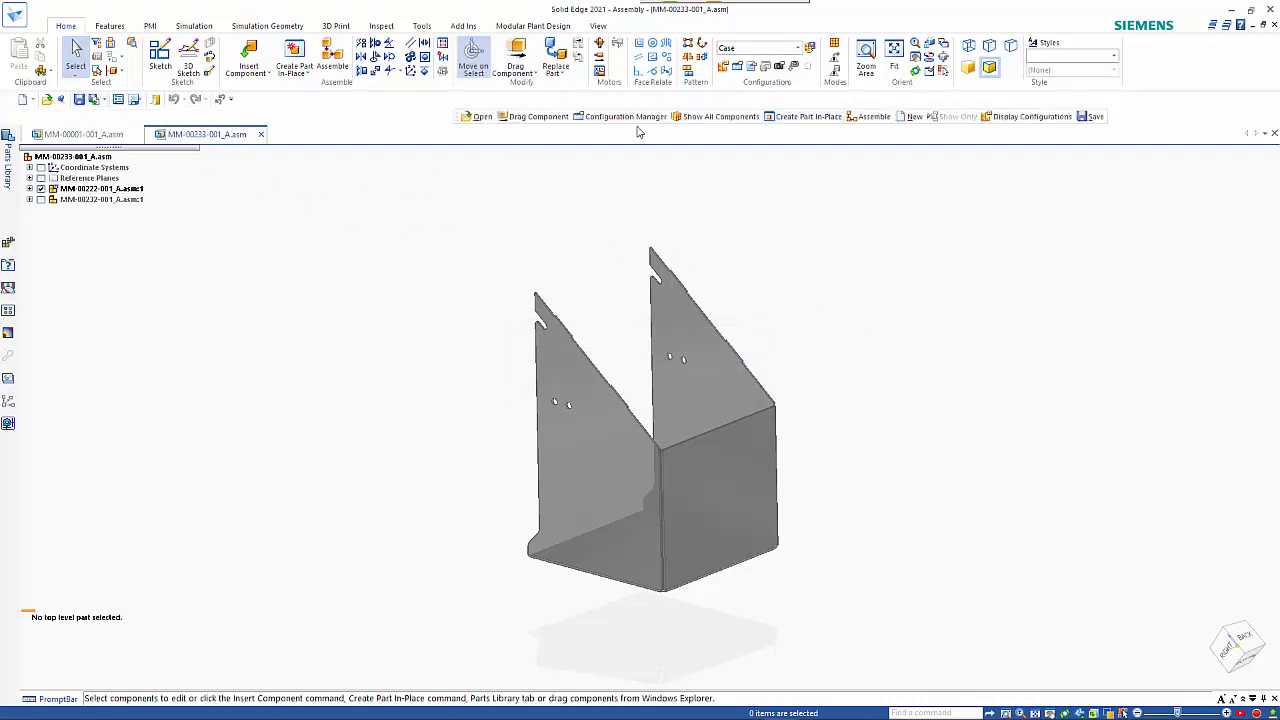
- Return to the MM-00001-001_A assembly and check the Use Configurations and Open As Settings option in the Parts Library
click(88, 135)
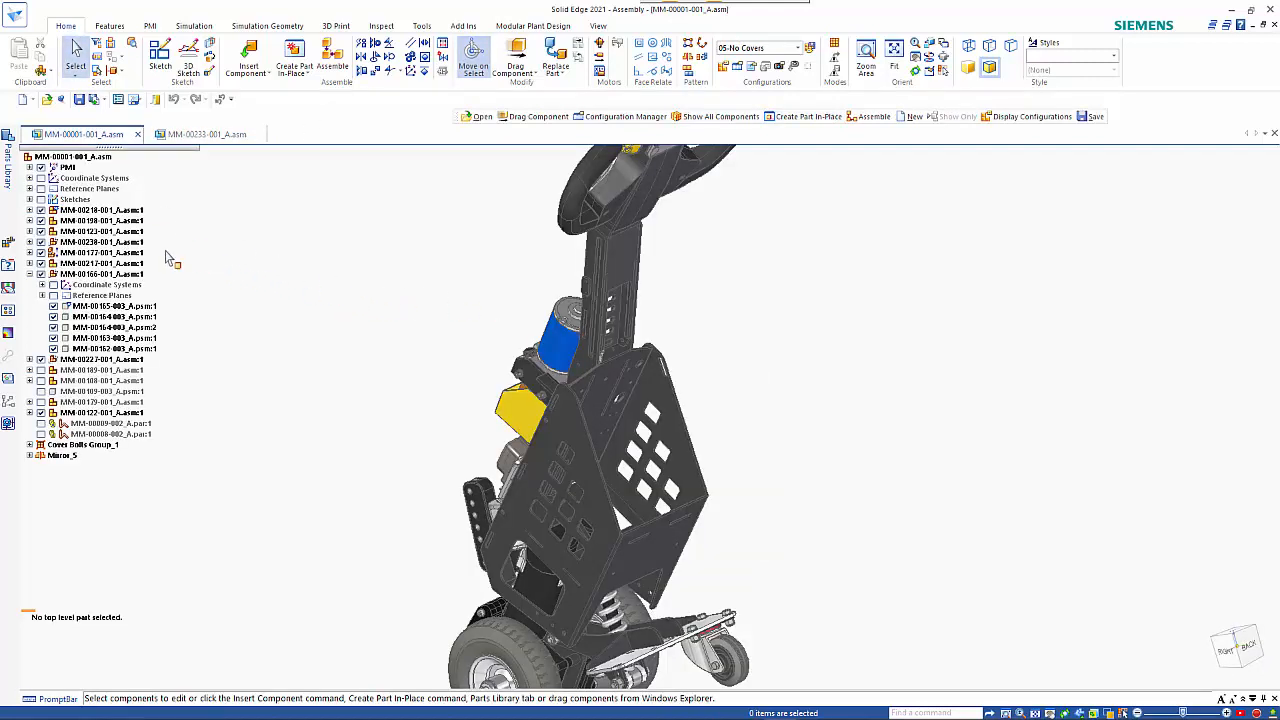
click(8, 170)
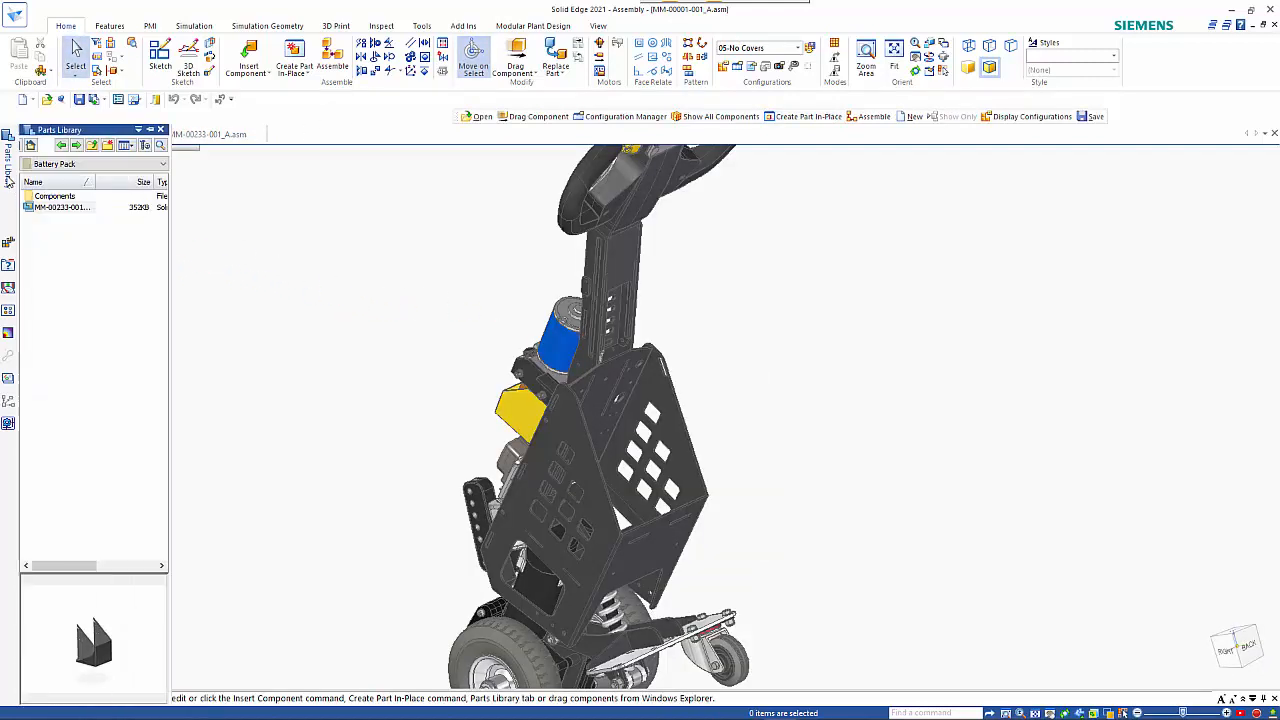
right_click(75, 246)
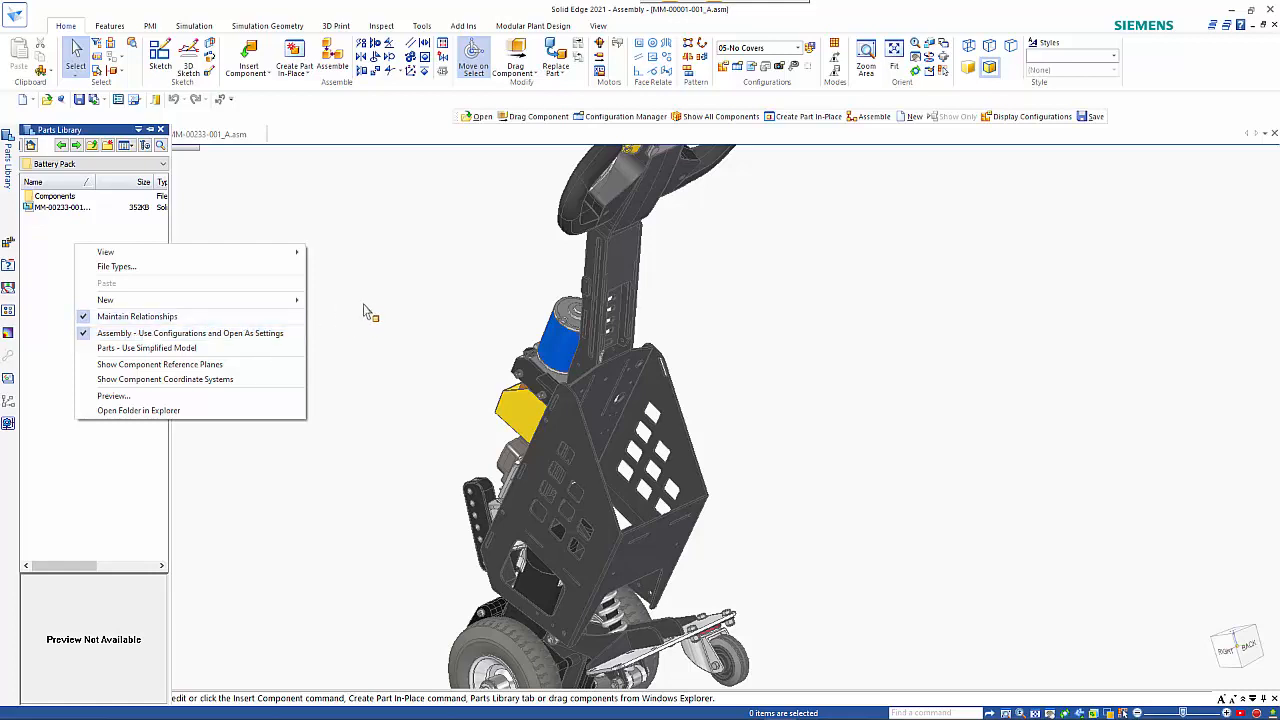
click(32, 210)
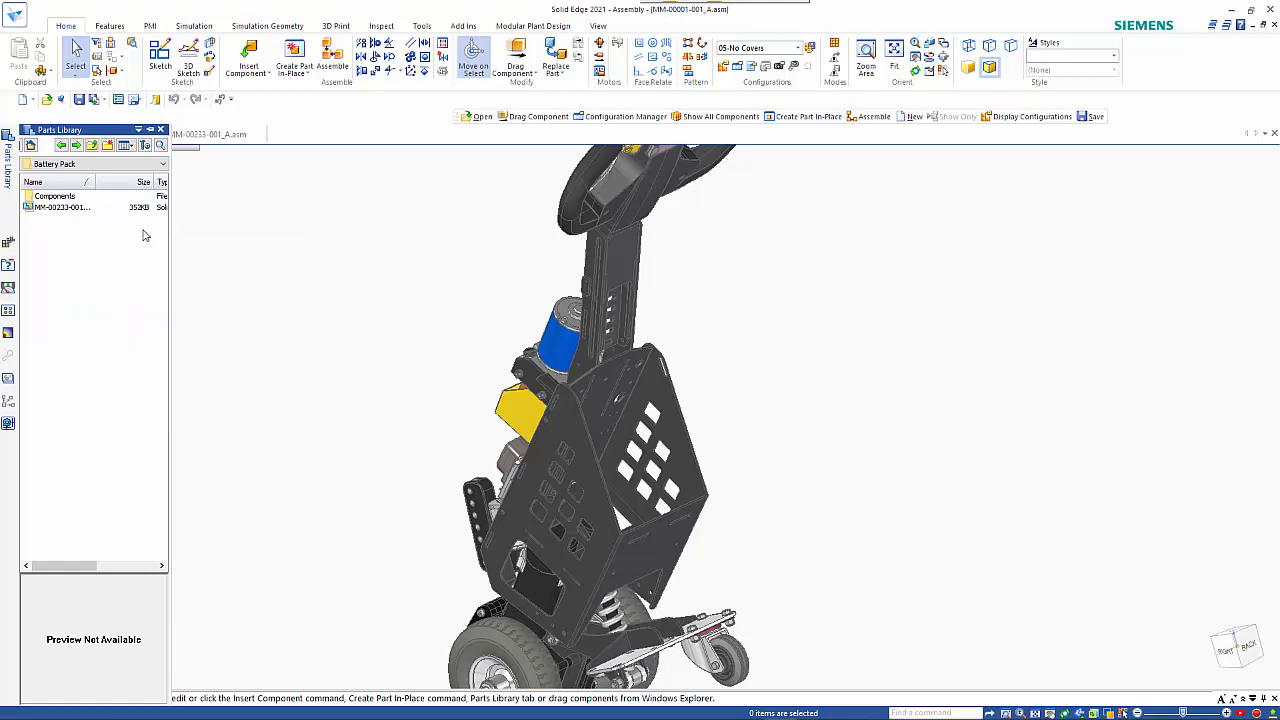
- Insert the MM-00233-001 battery pack assembly beside the frame using its Case configuration and the Auto-Select open setting
drag(62, 208, 855, 385)
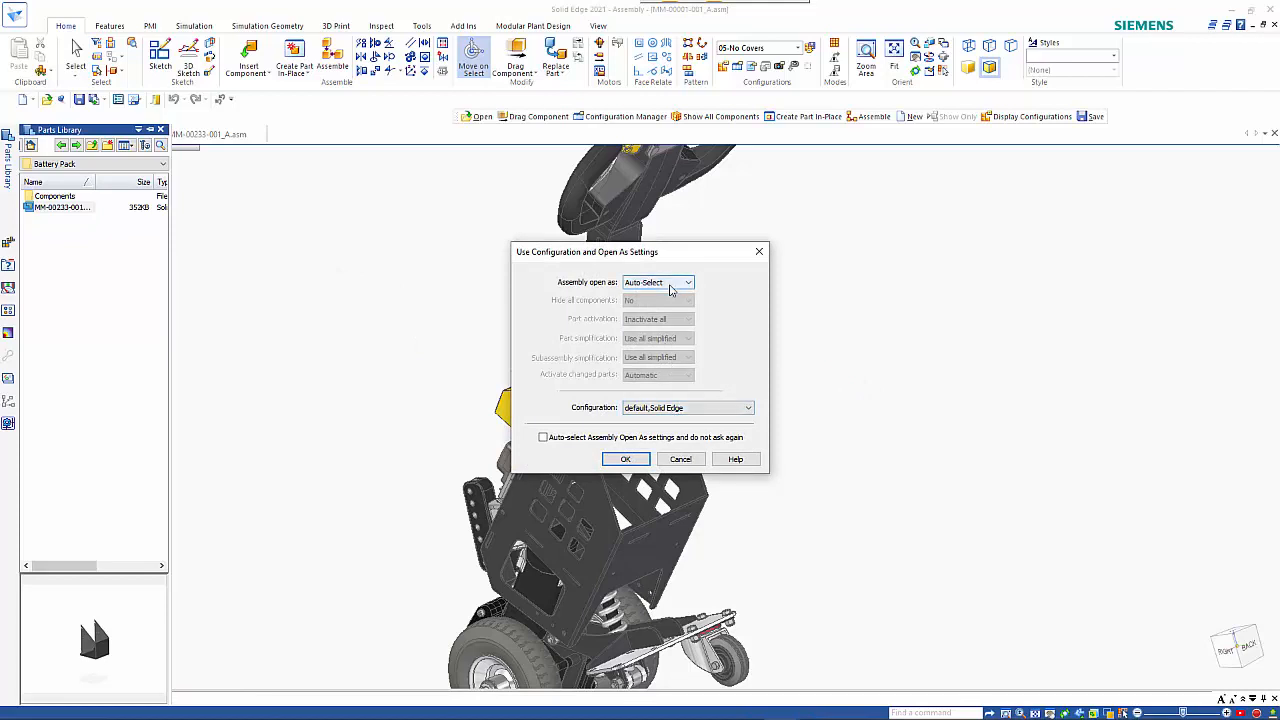
click(677, 408)
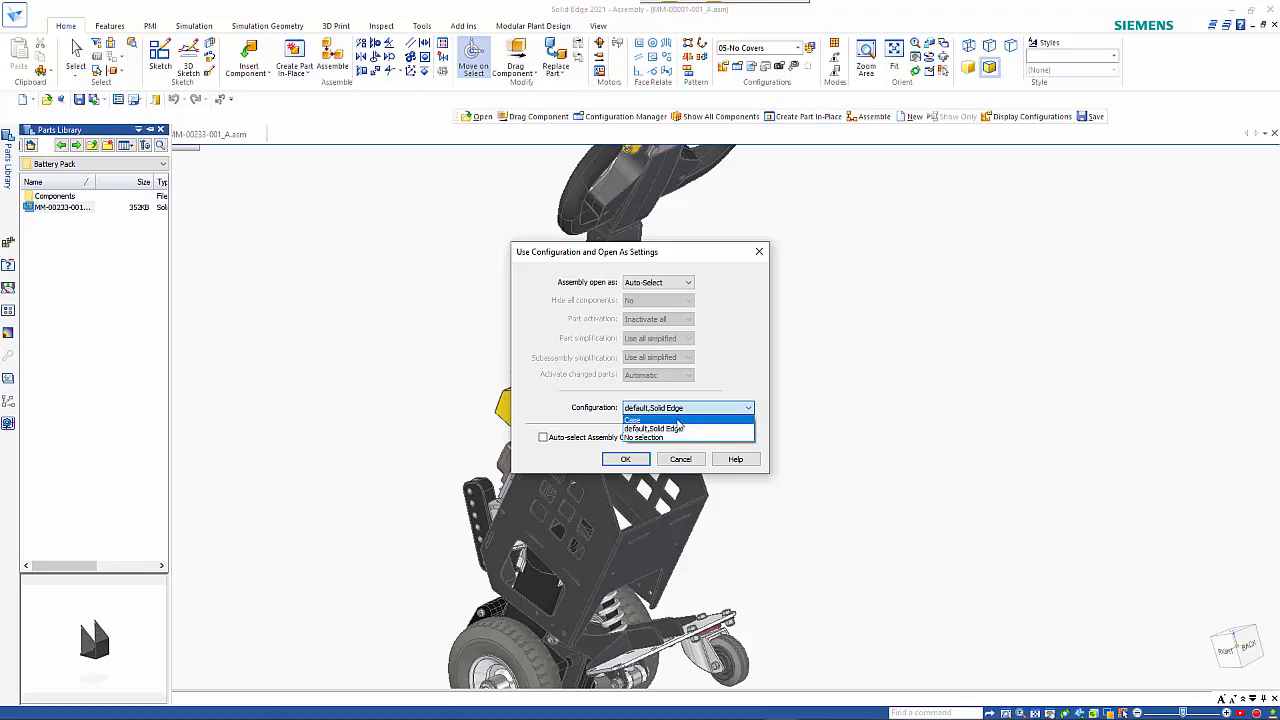
click(678, 420)
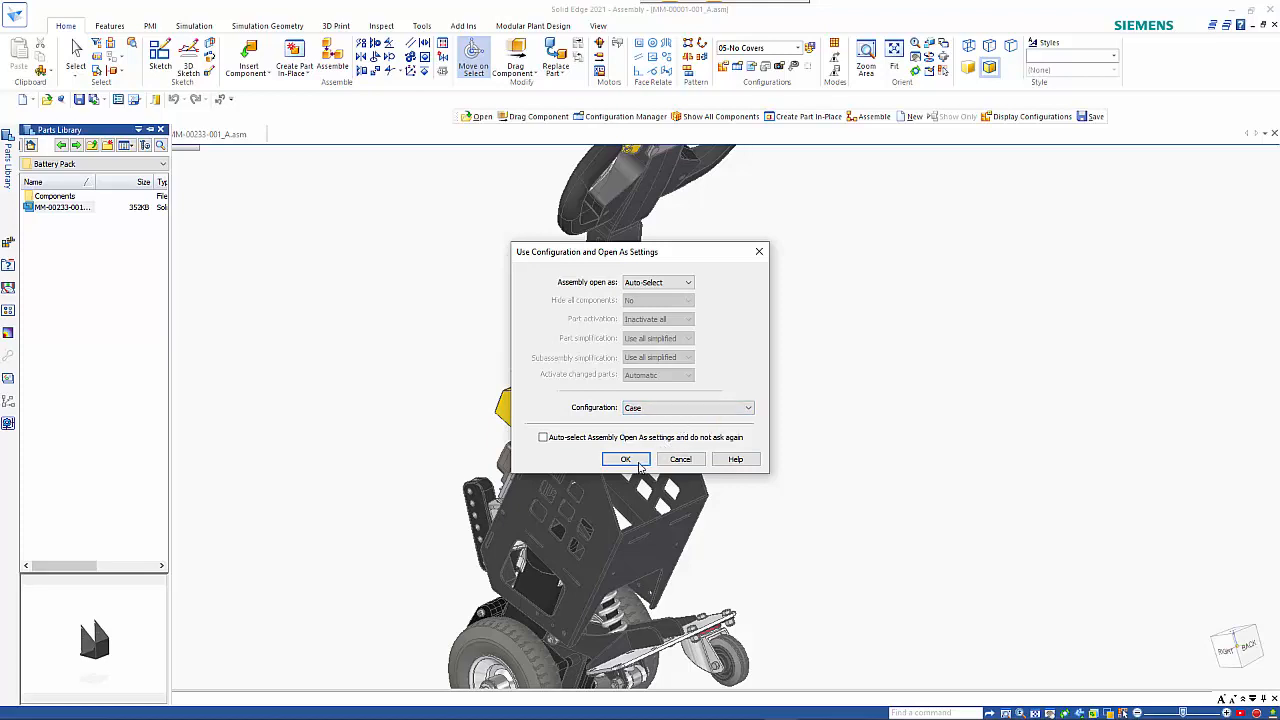
click(627, 459)
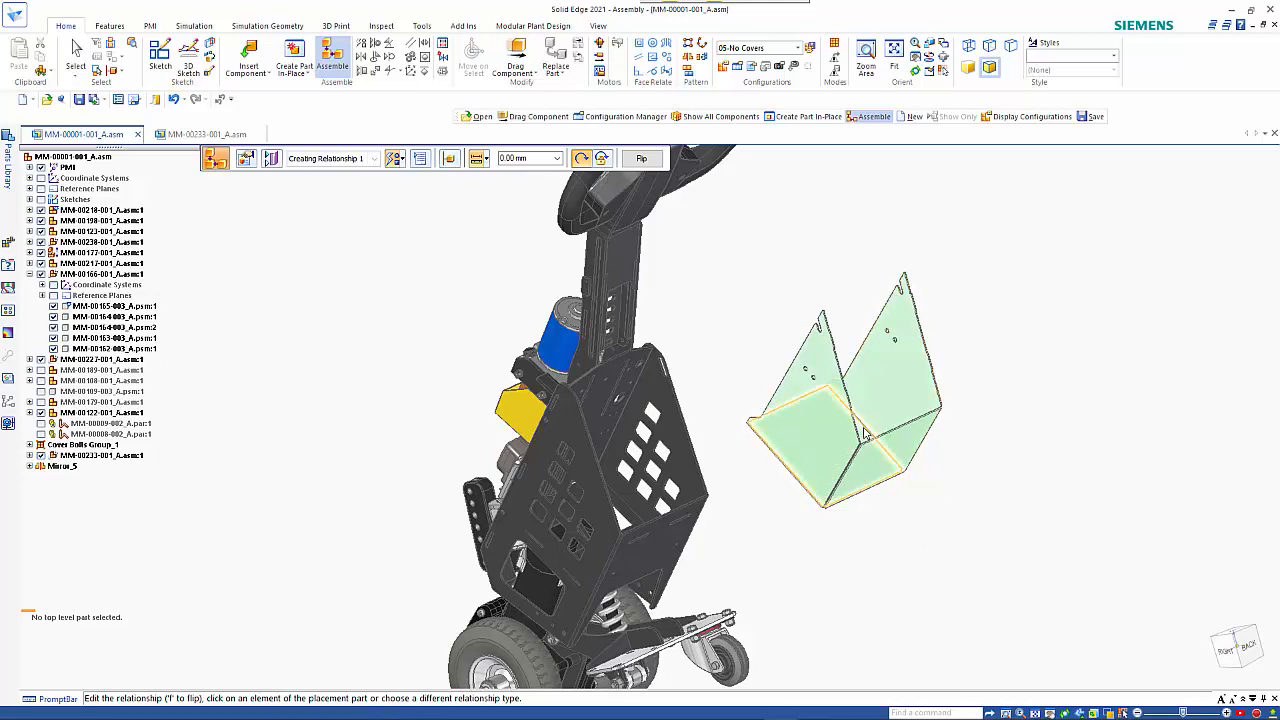
- Relate the bottom face of the battery case to the frame's floor plate MM-00171-003_A with a 0.00 mm offset
right_click(867, 438)
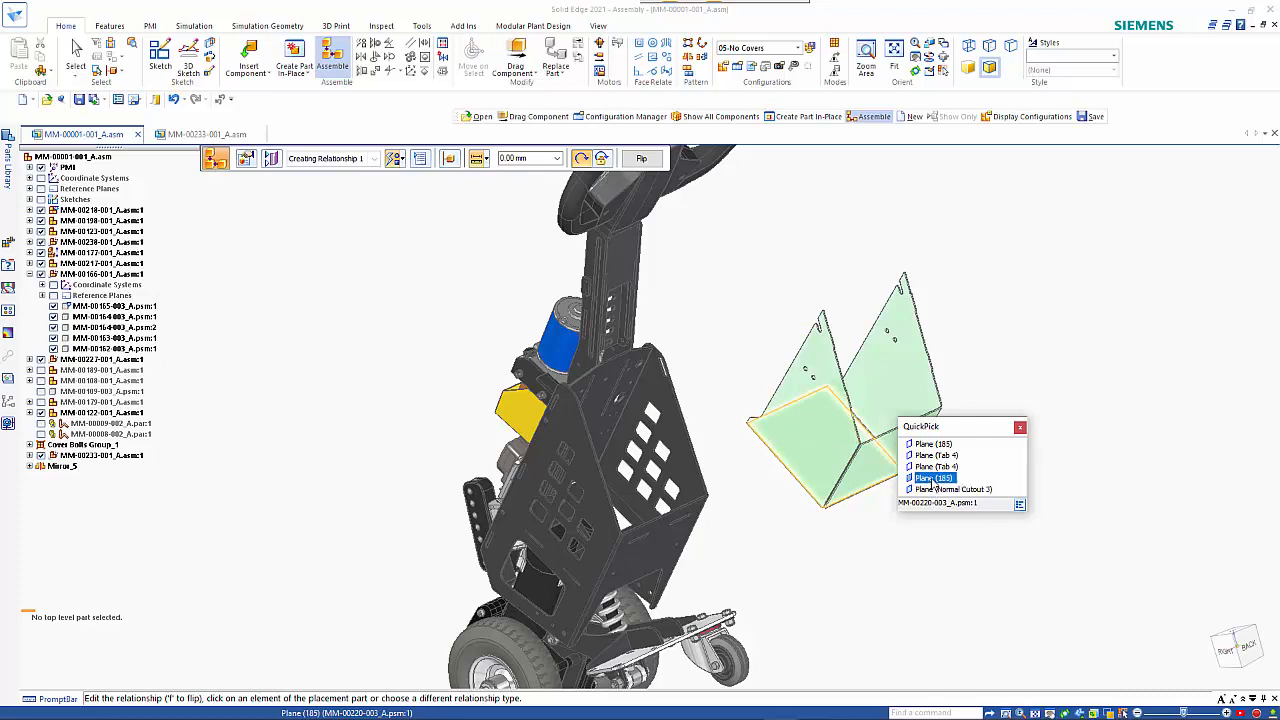
click(933, 478)
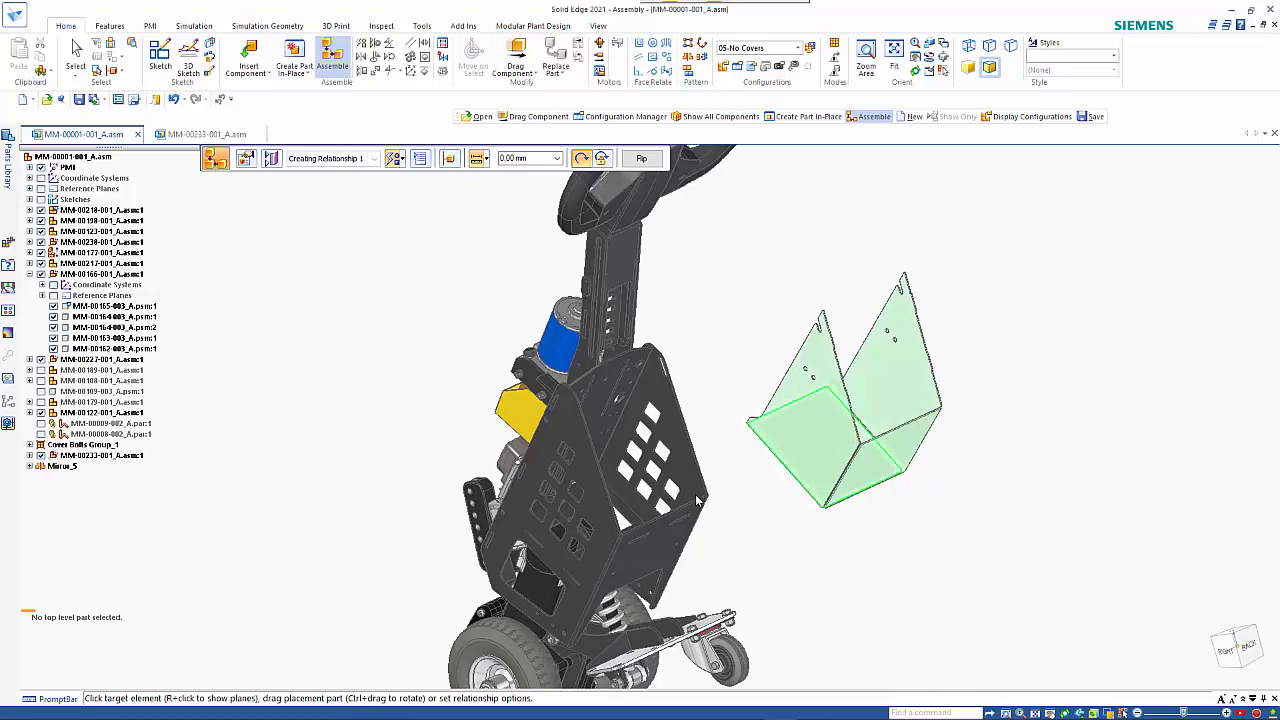
middle_drag(757, 517, 750, 515)
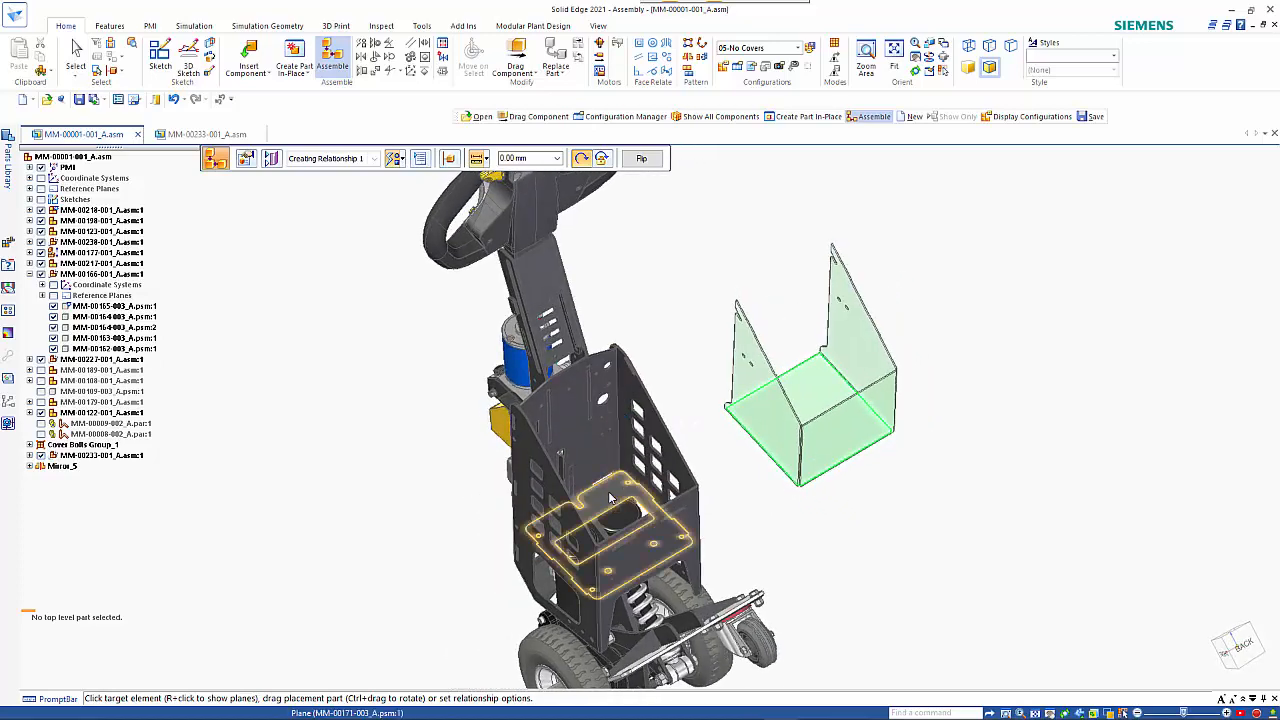
click(616, 500)
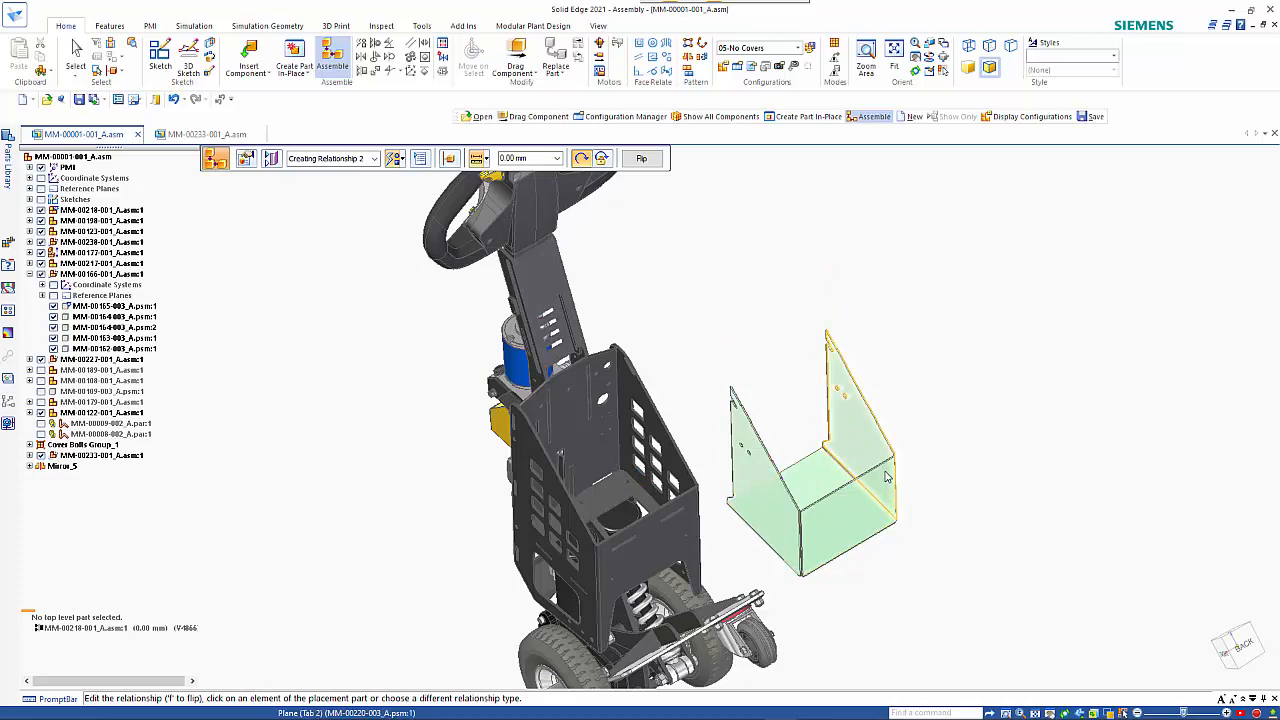
- Relate the case's closed end face to the hidden inner face of the frame's end panel MM-00161-003_A with a 0.00 mm offset
middle_drag(885, 472, 838, 478)
right_click(837, 470)
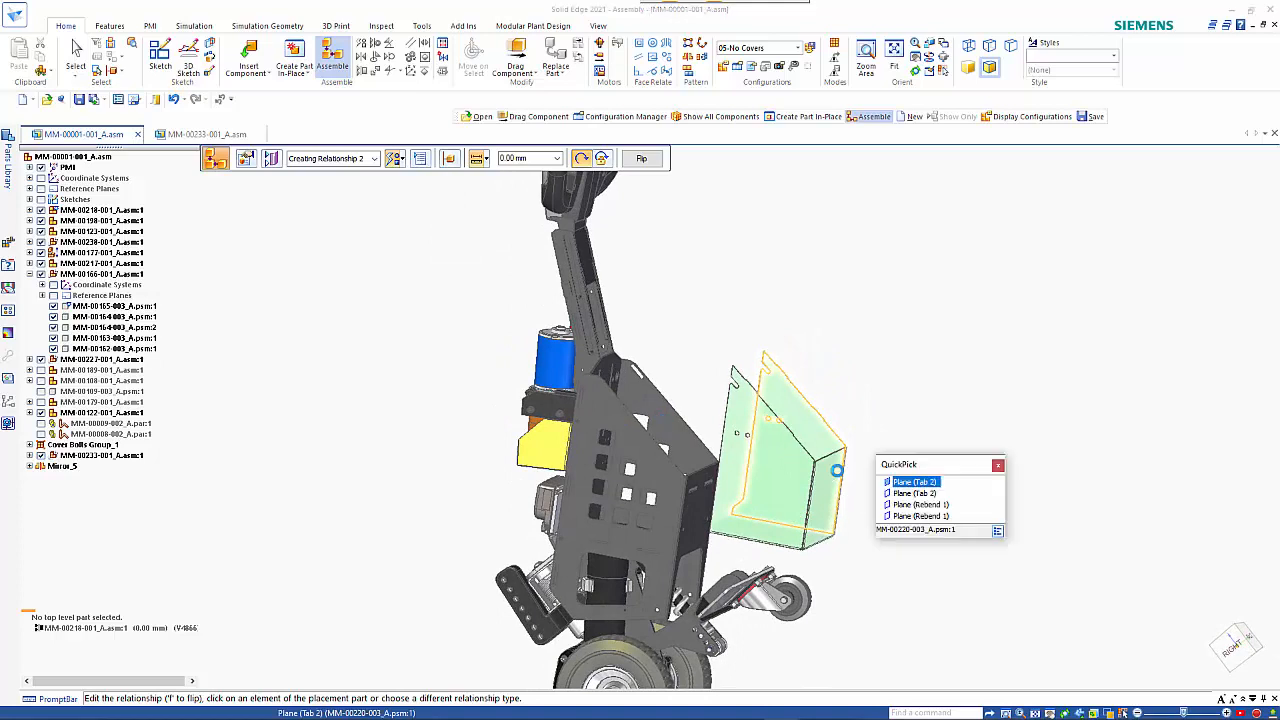
click(910, 505)
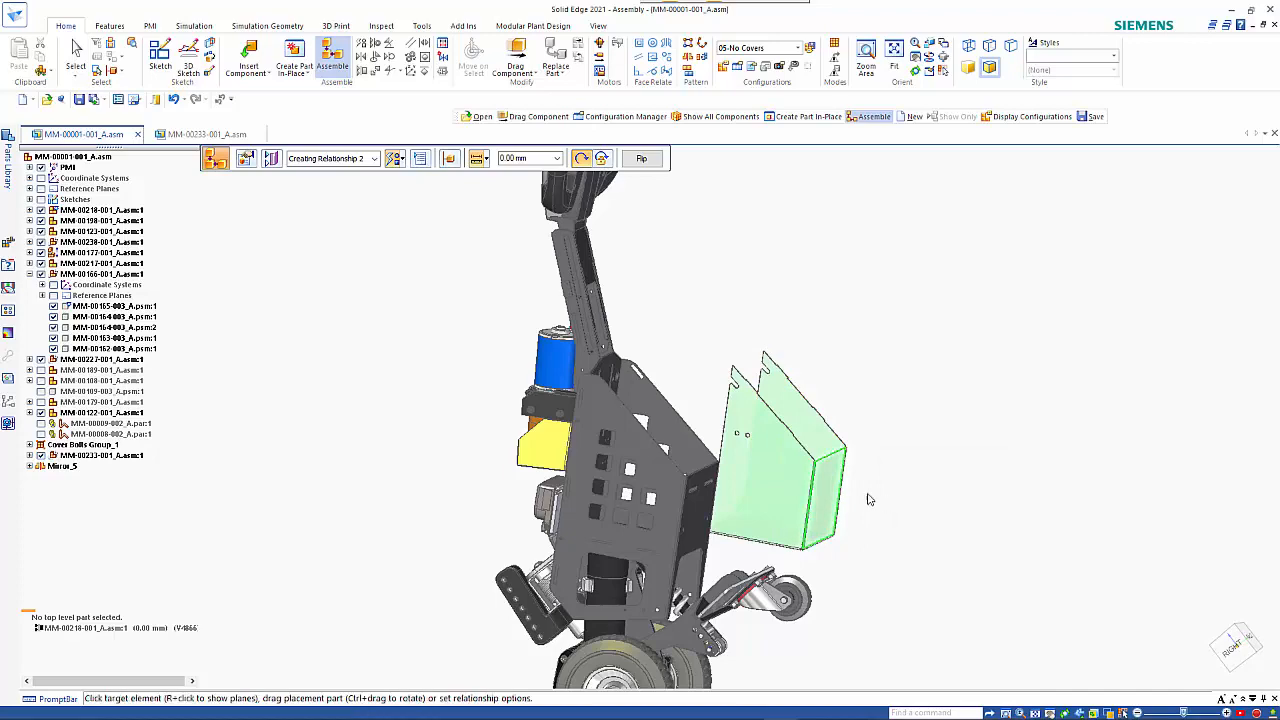
middle_drag(866, 500, 681, 516)
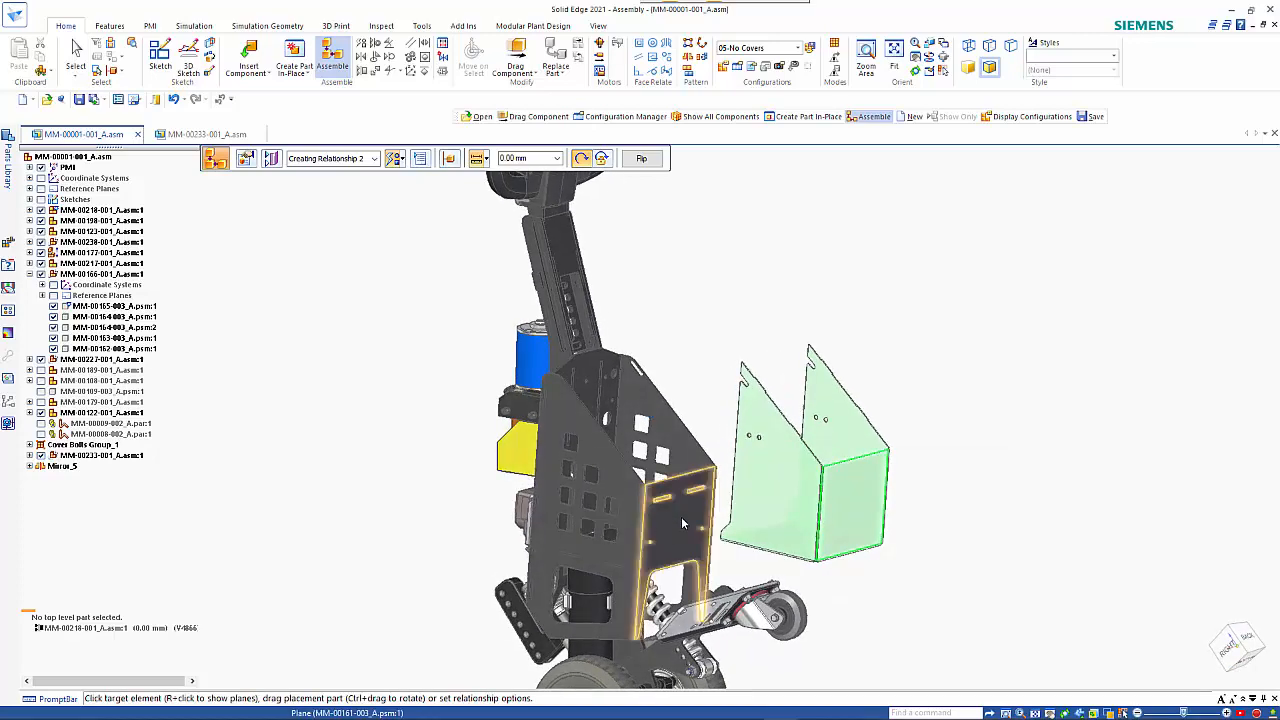
right_click(684, 522)
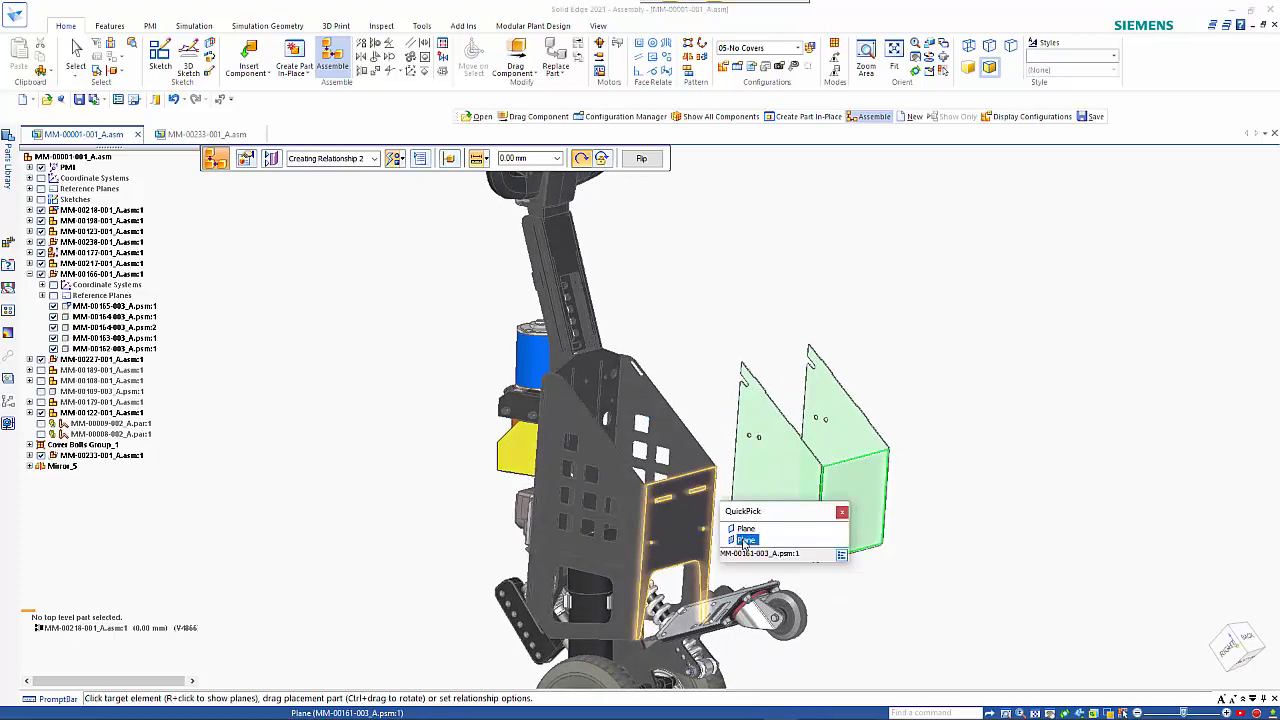
click(737, 537)
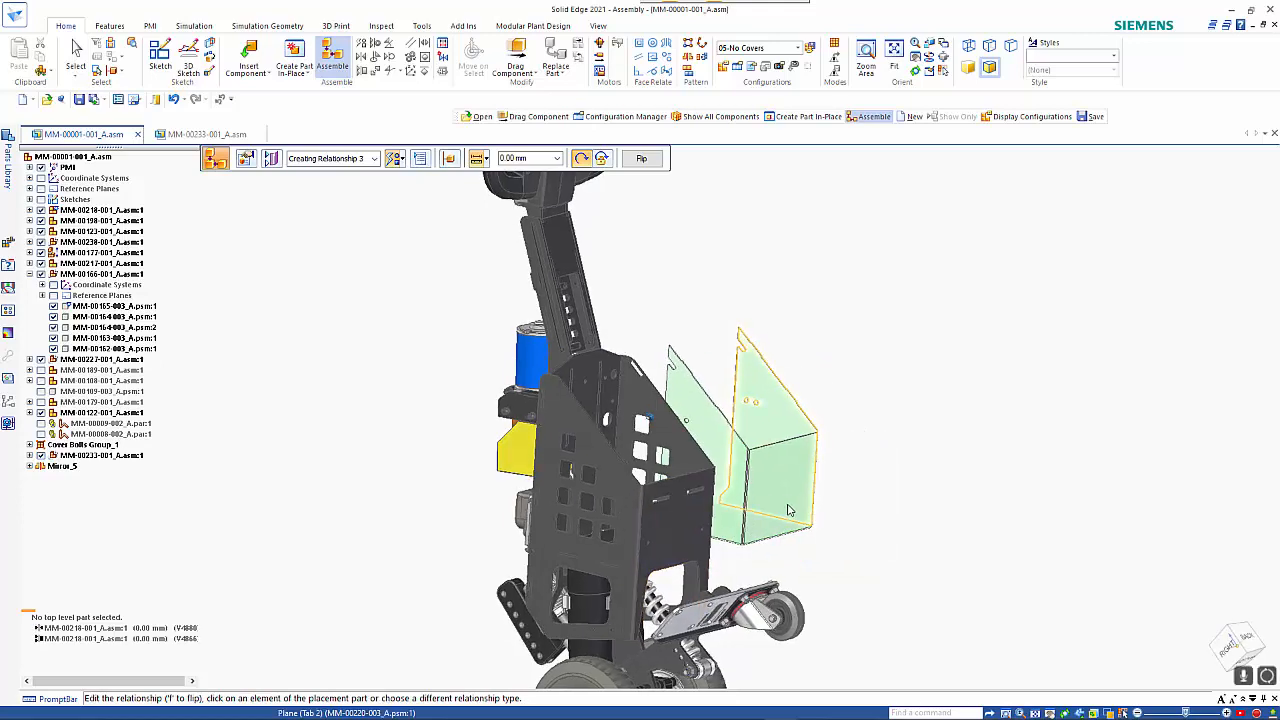
- Center the case between the frame's two side panels with a Double Center-Plane relationship, using both case side faces
middle_drag(789, 508, 722, 490)
click(401, 160)
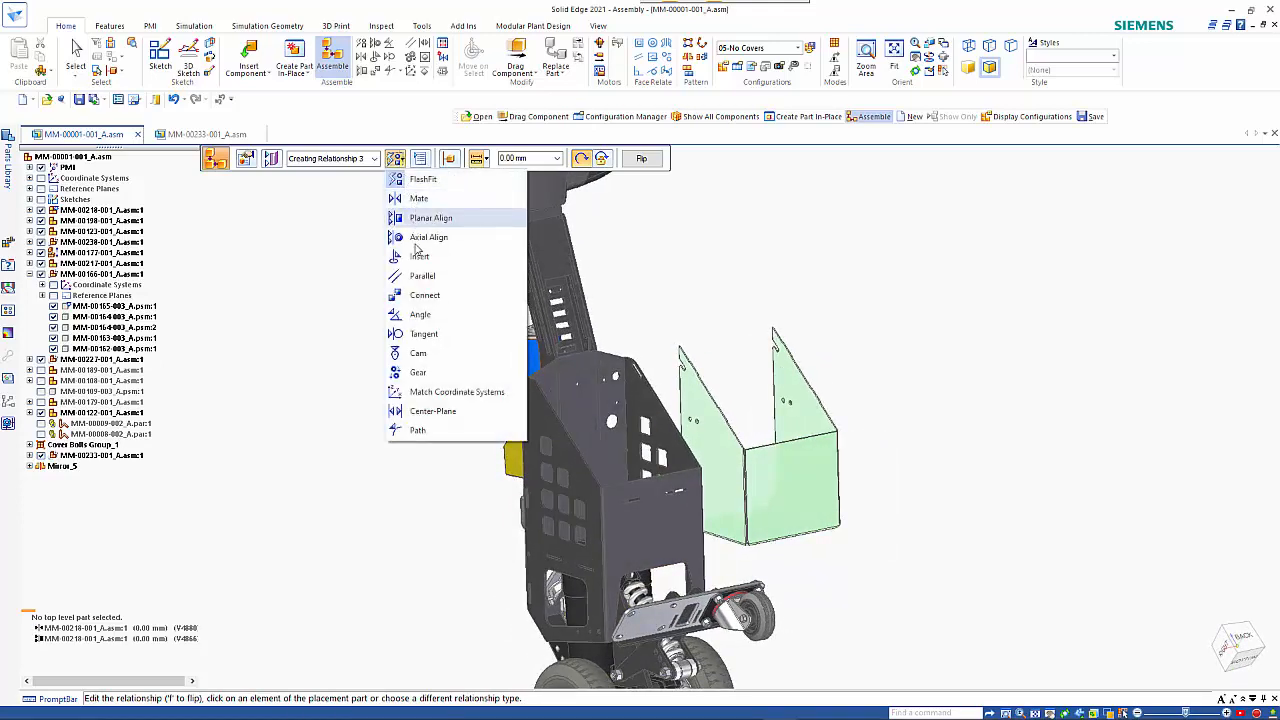
click(430, 411)
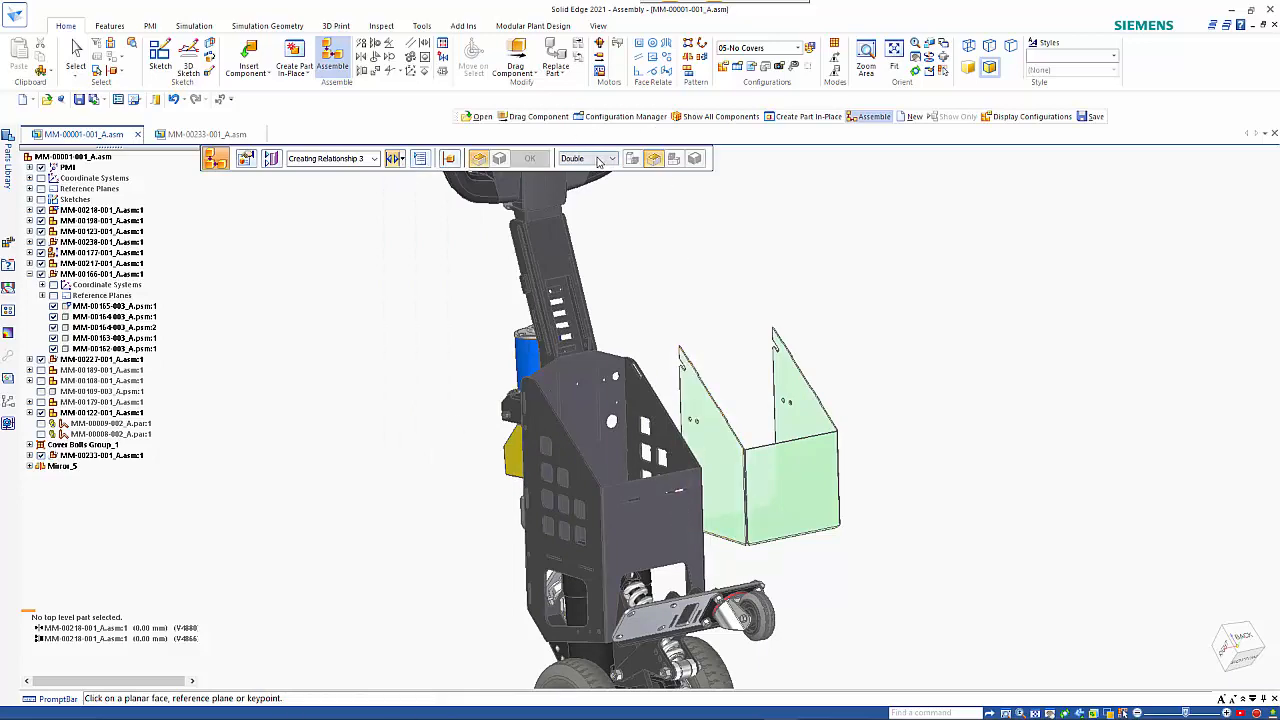
click(717, 440)
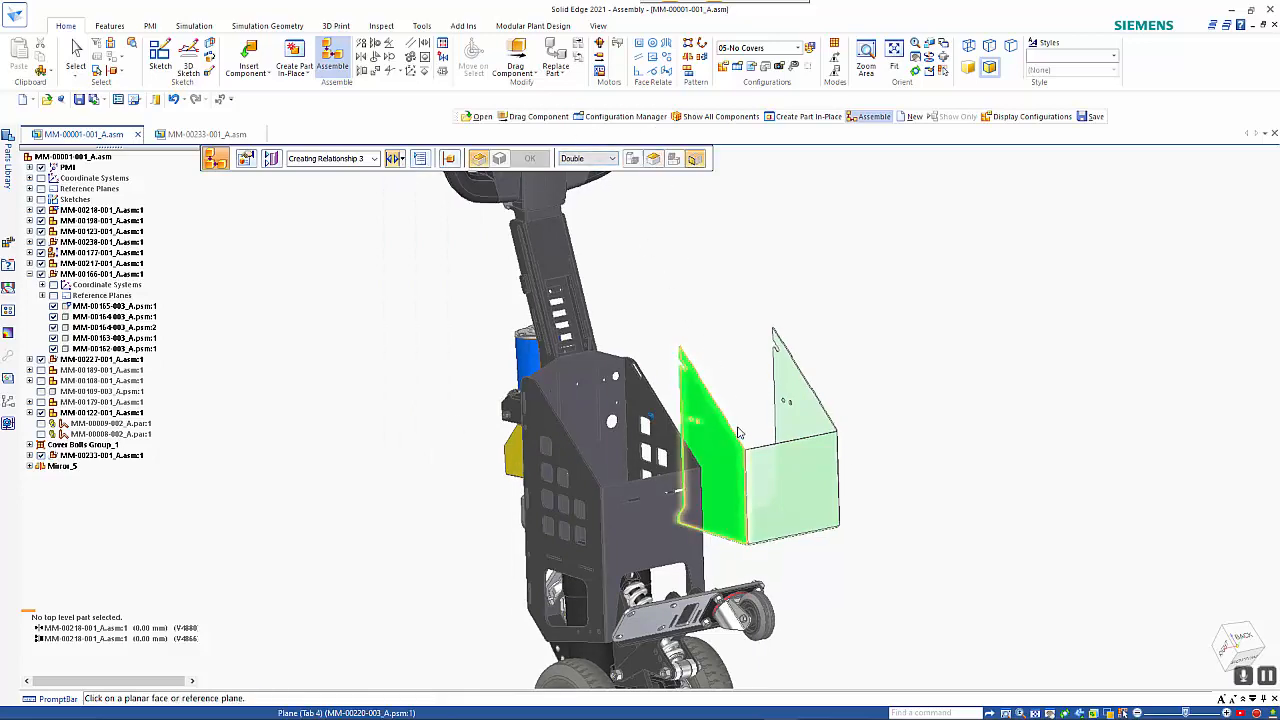
middle_drag(741, 434, 783, 431)
click(781, 435)
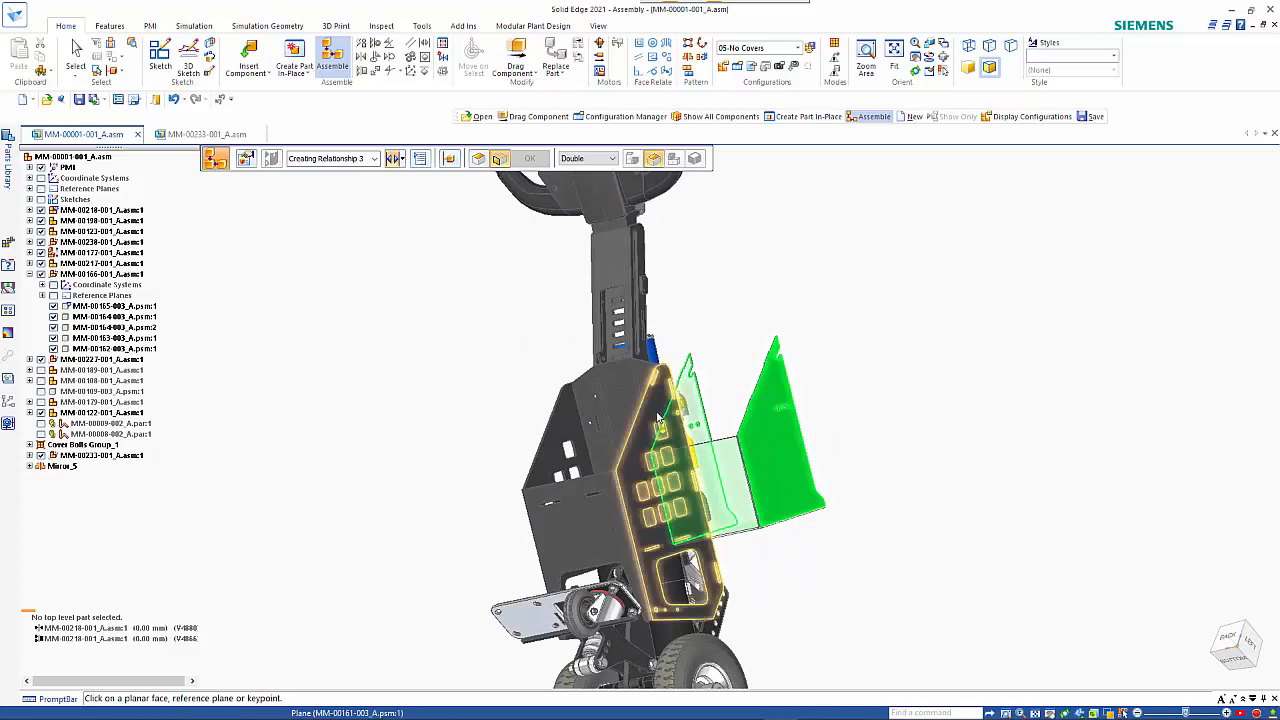
middle_drag(646, 414, 545, 432)
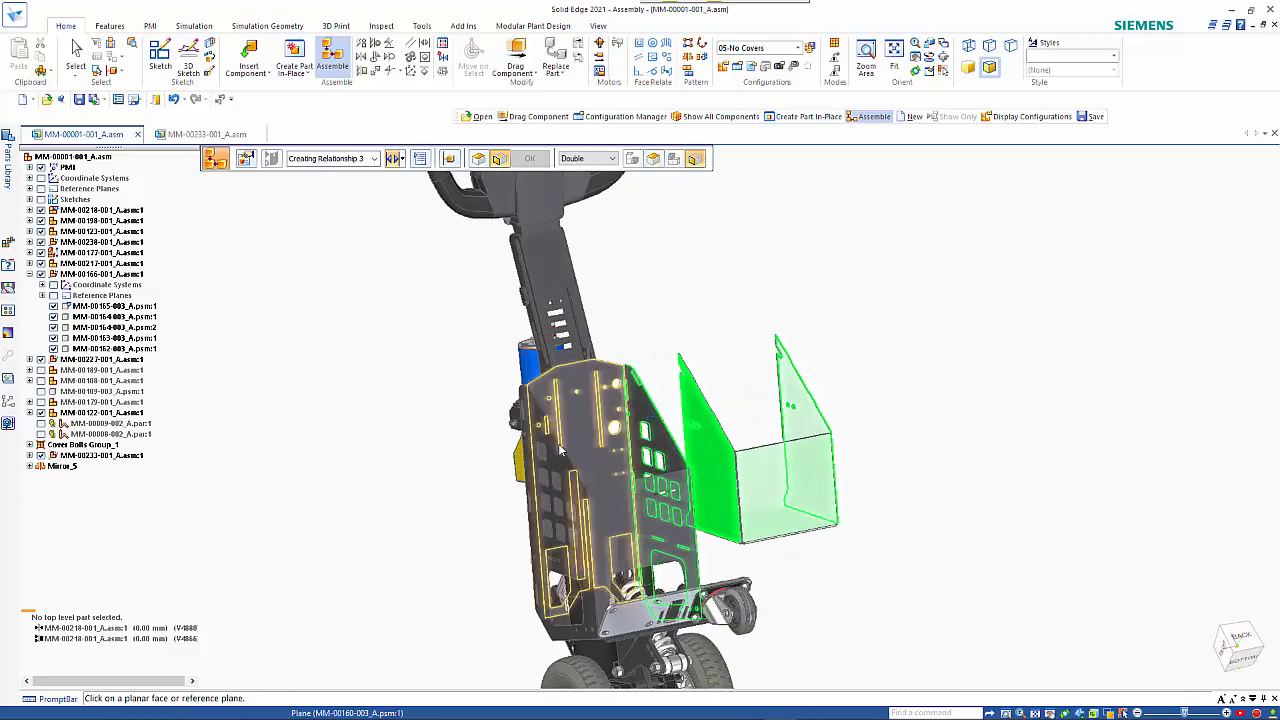
click(540, 435)
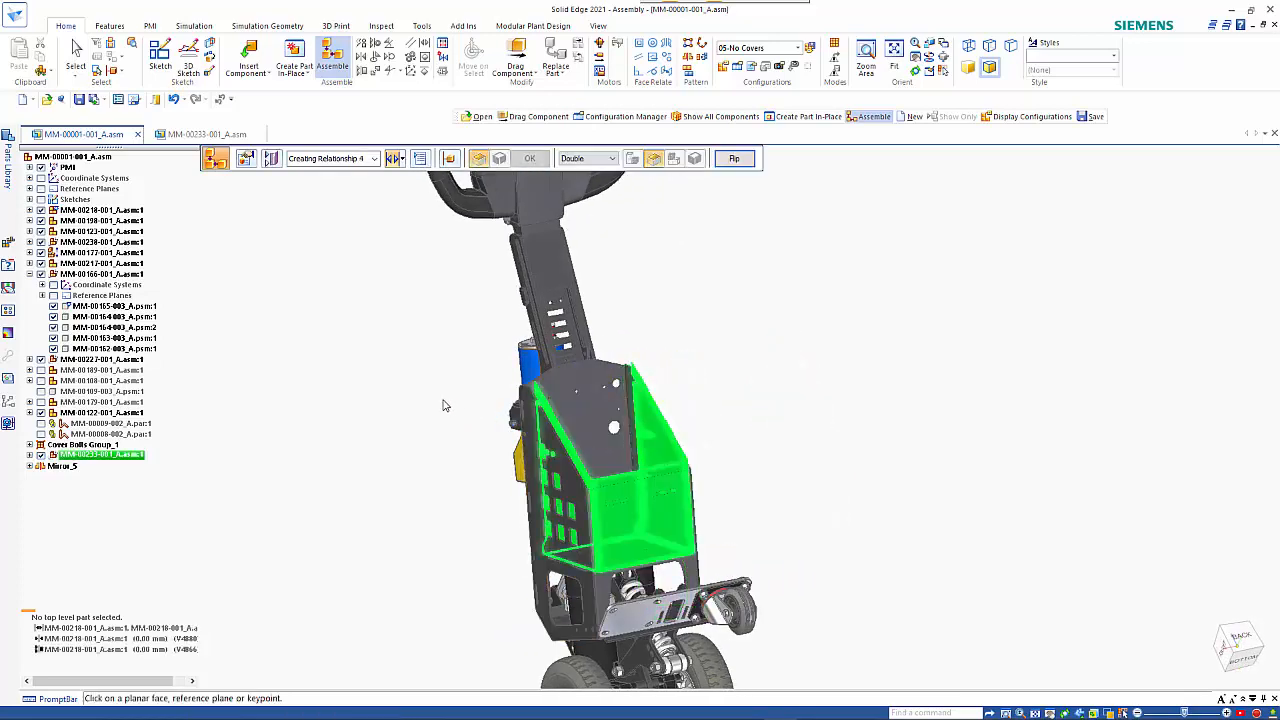
key(Escape)
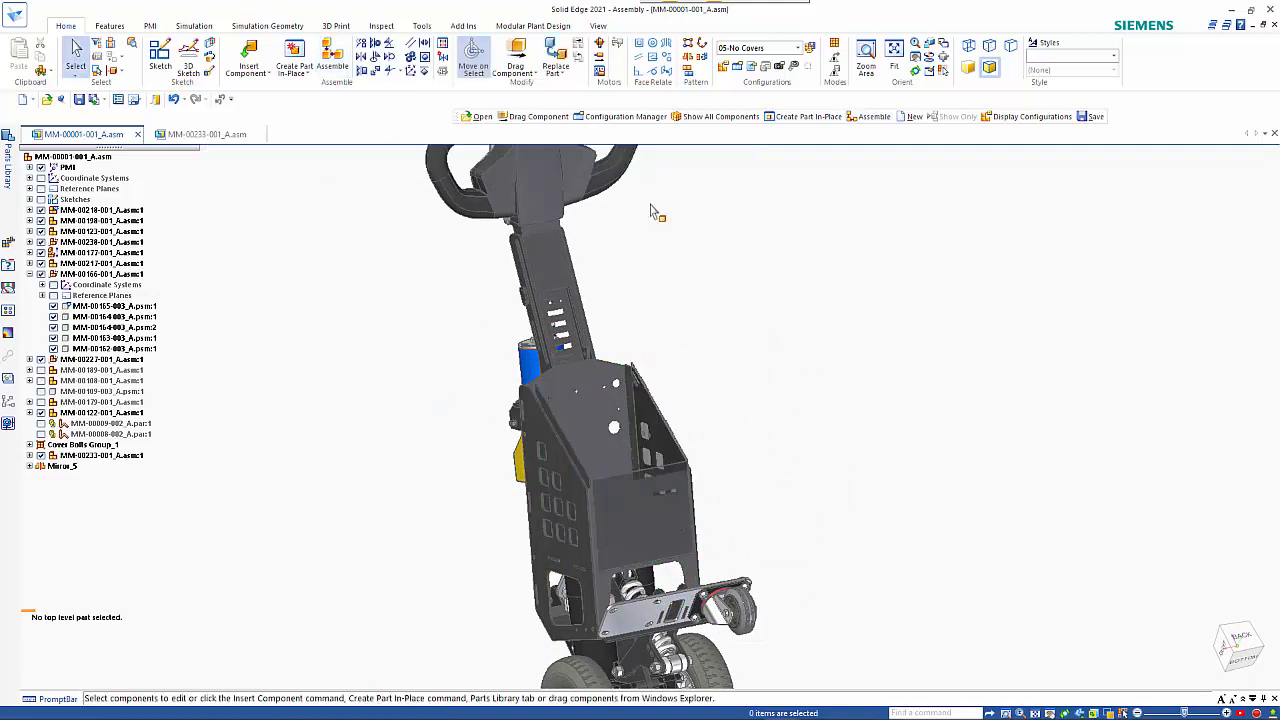
- Apply the 01-All display configuration to the MM-00001-001_A assembly
click(797, 49)
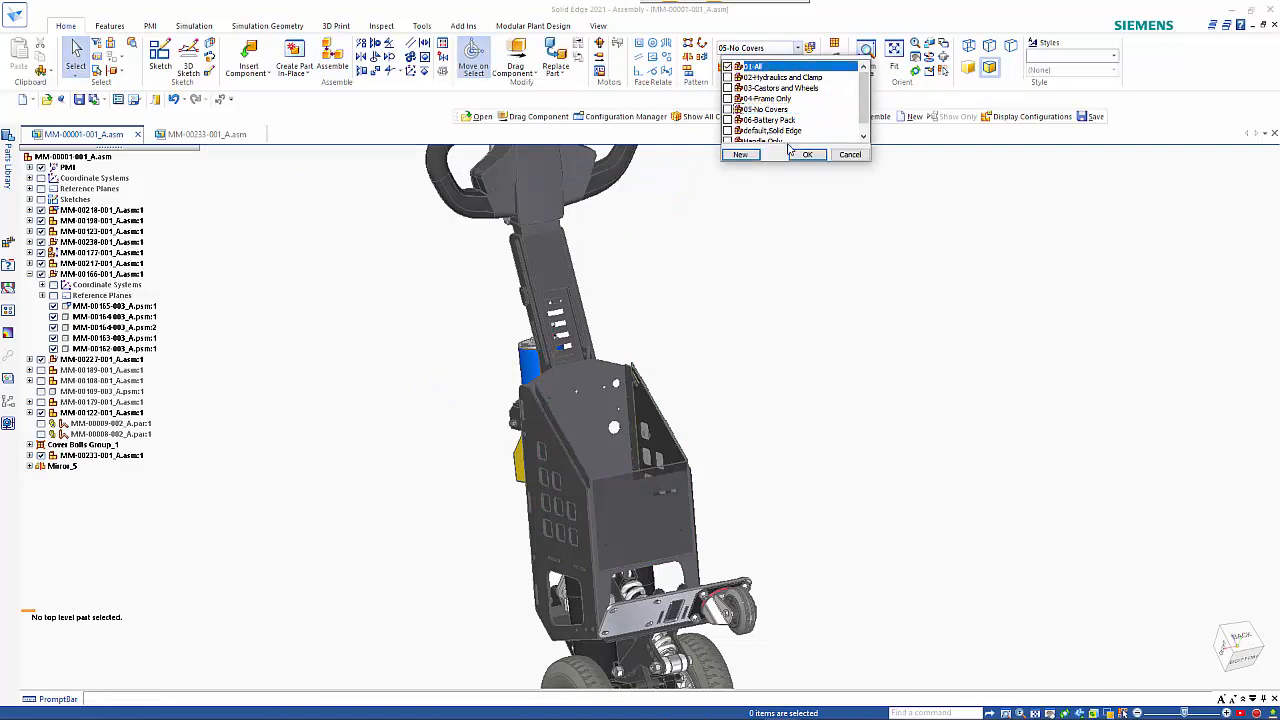
click(807, 154)
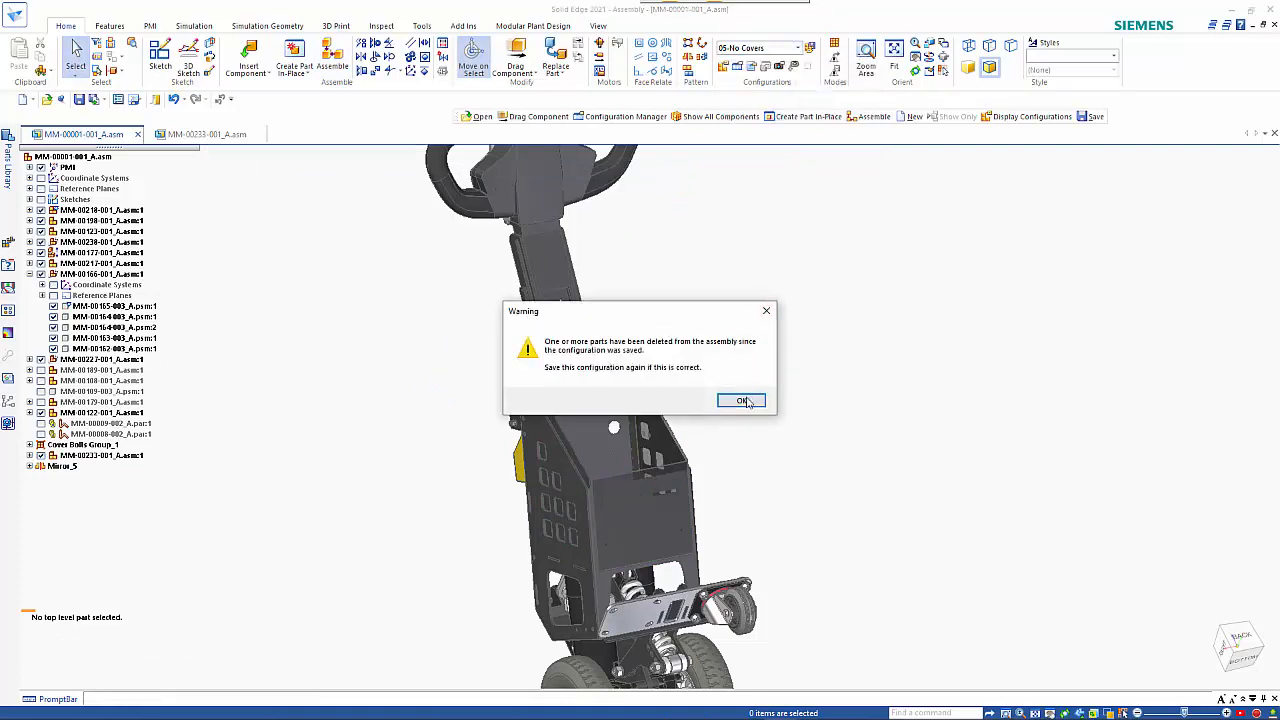
click(744, 401)
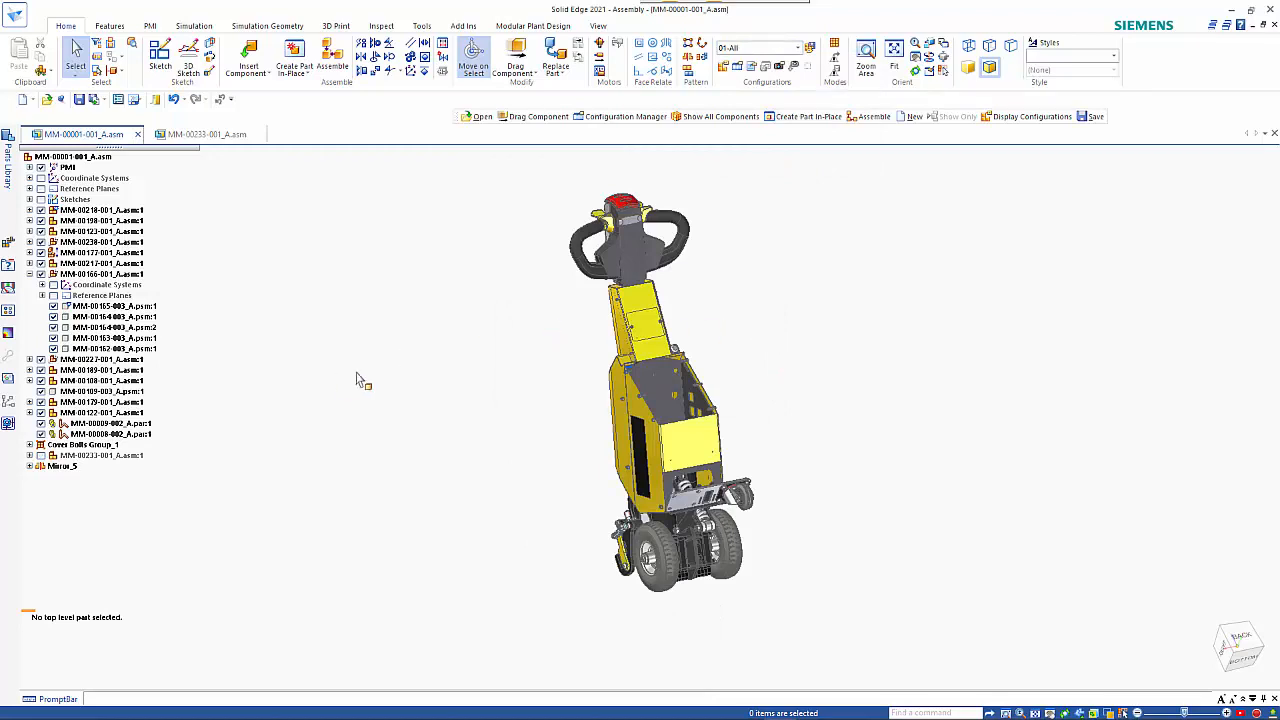
- Show the MM-00233-001_A battery pack subassembly and try to apply its default,Solid Edge configuration
click(103, 456)
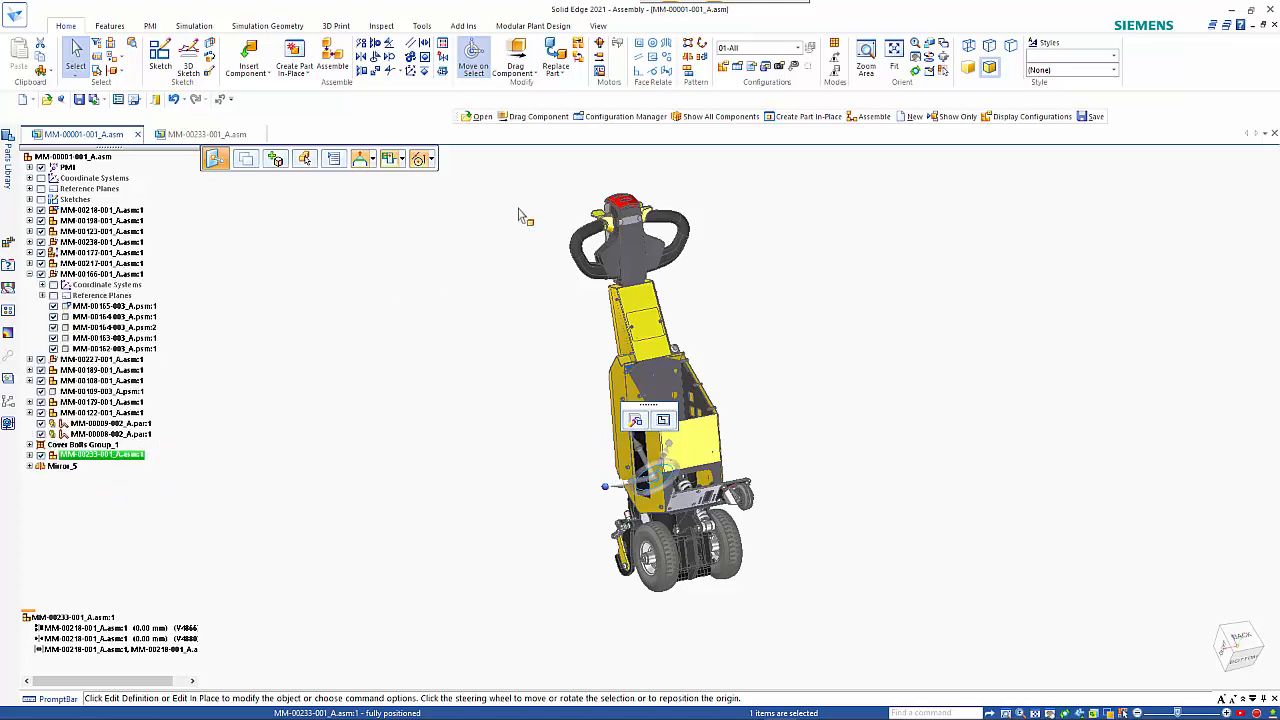
click(799, 48)
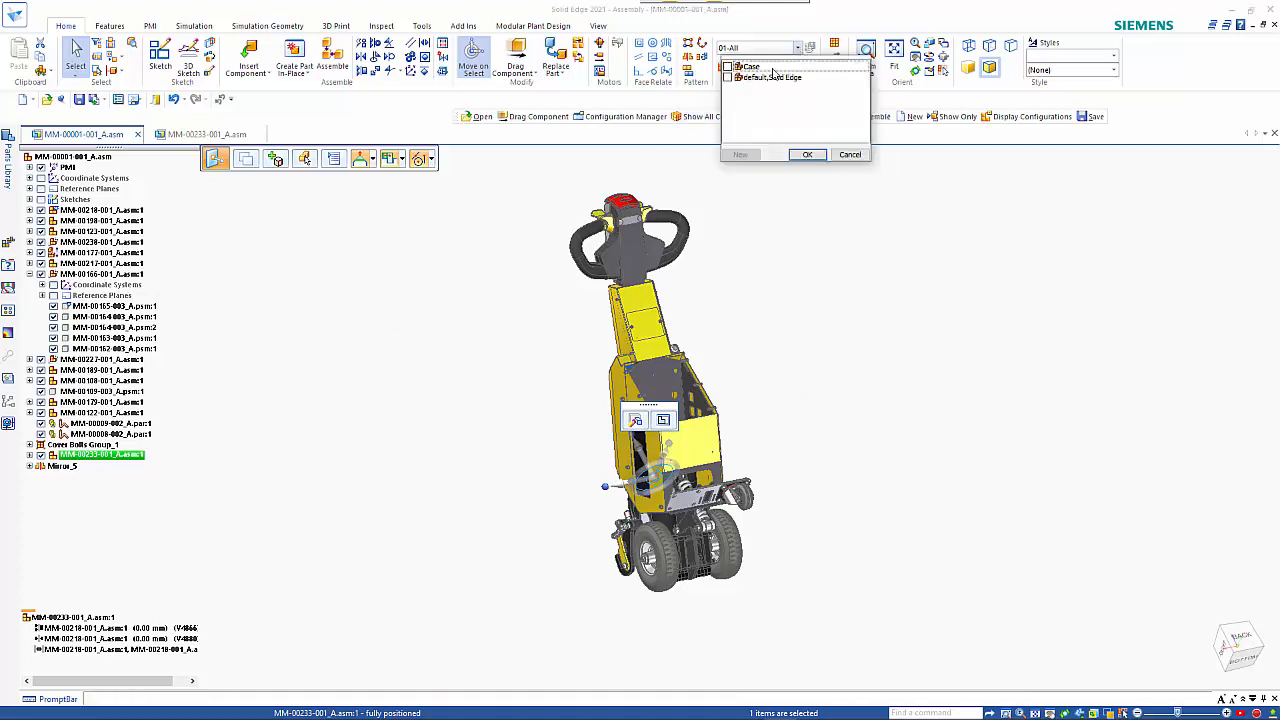
click(735, 79)
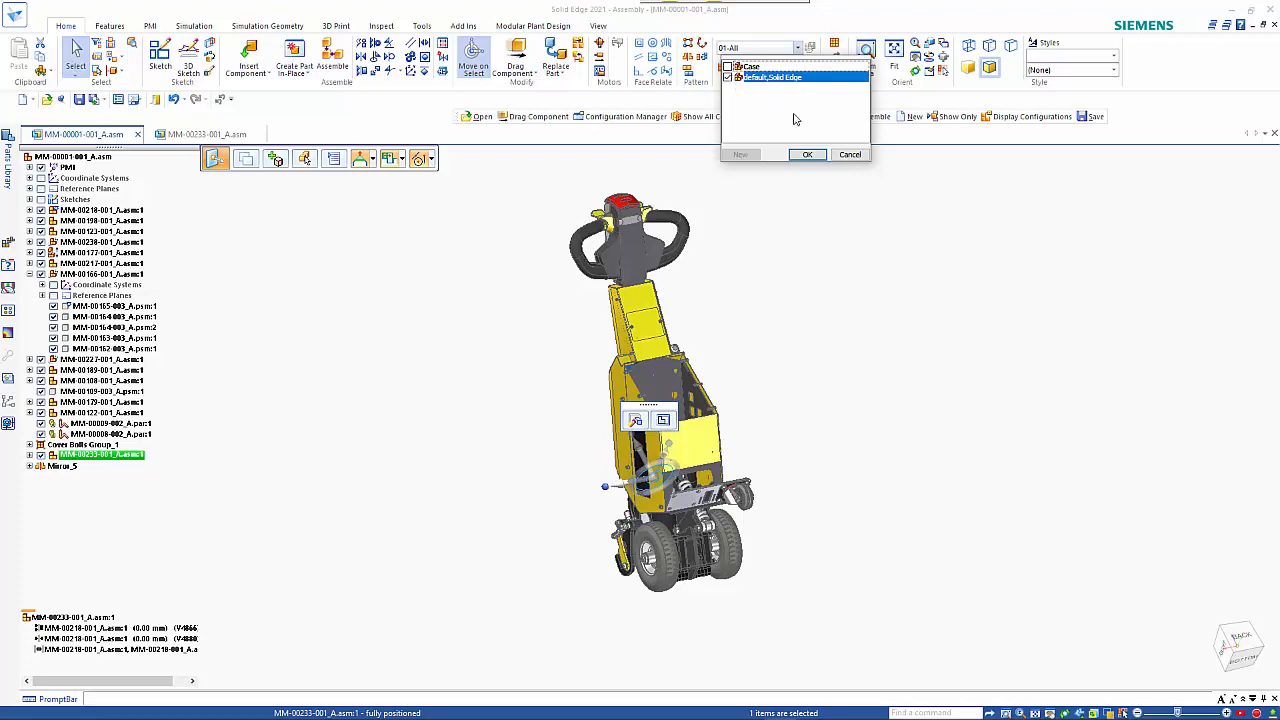
click(808, 155)
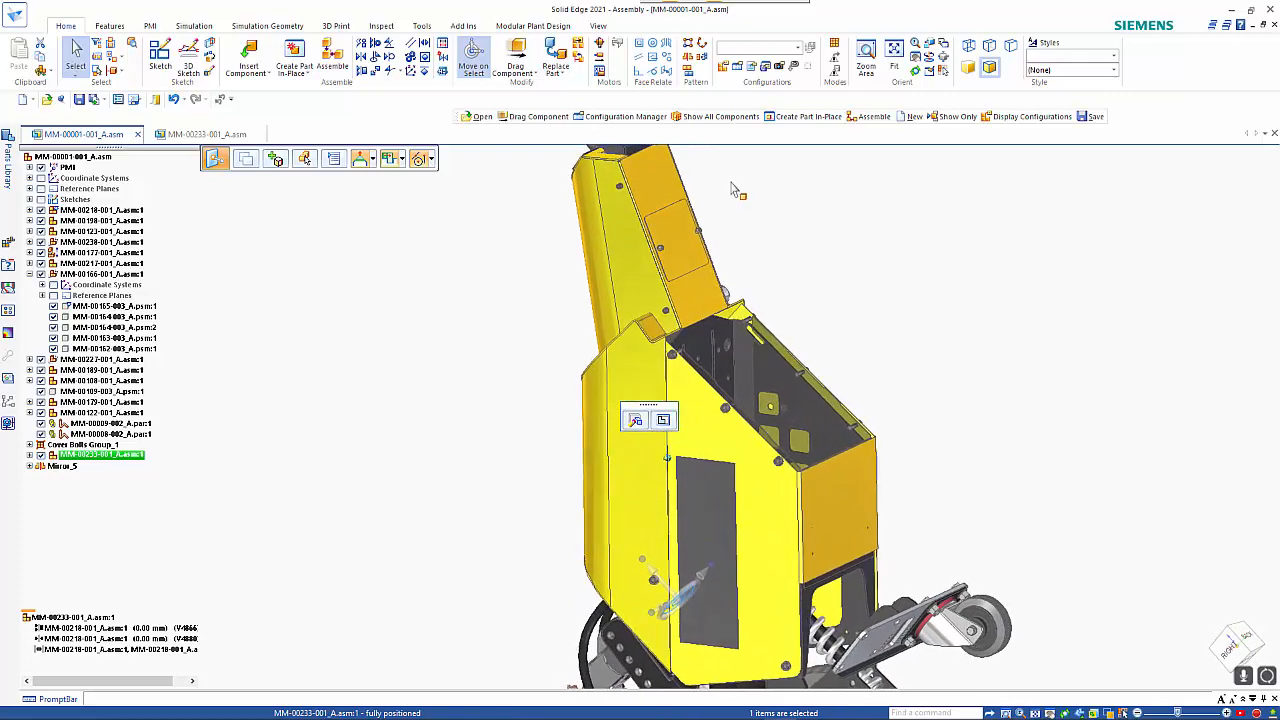
- Switch to the MM-00233-001_A assembly, check its configuration list, and show all of its components
click(203, 135)
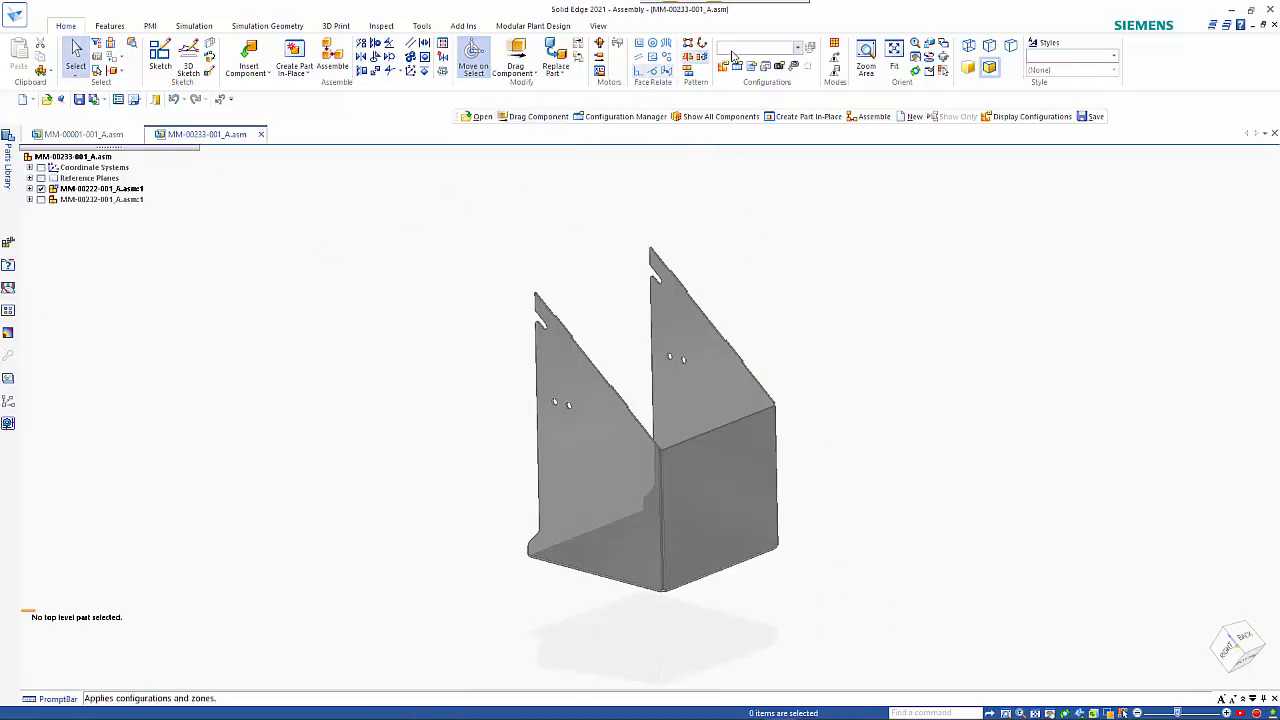
click(790, 49)
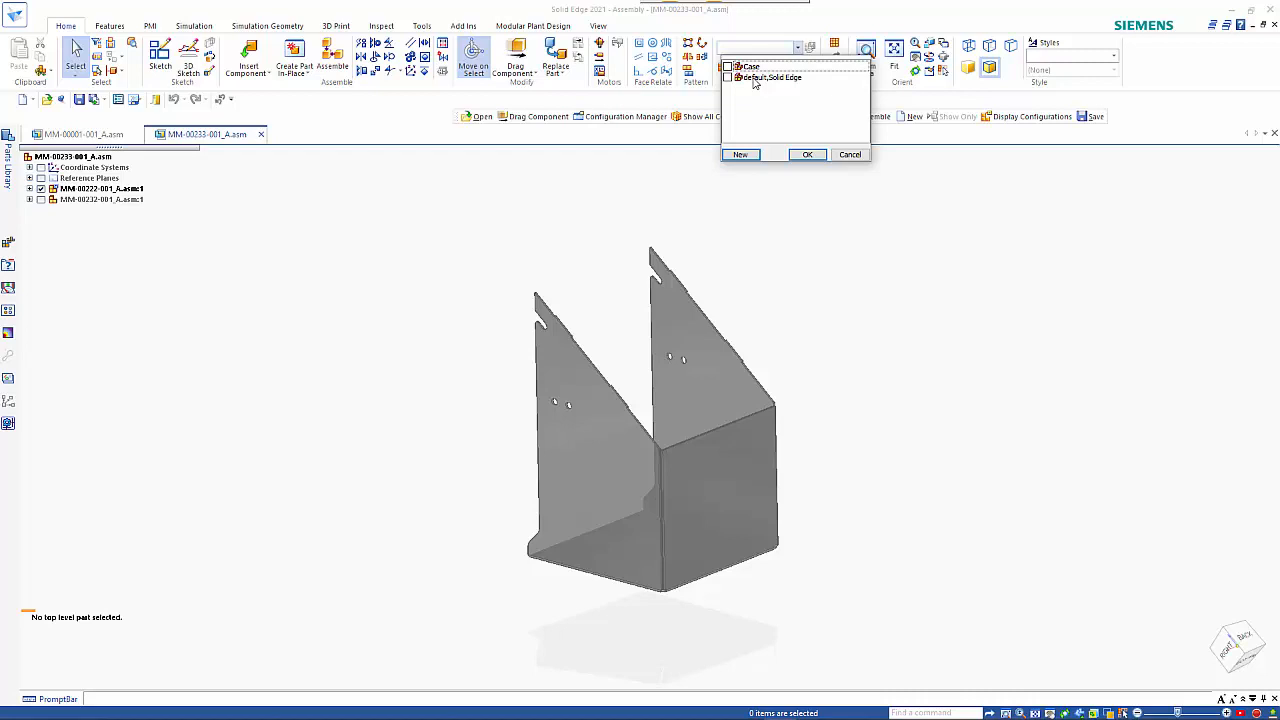
middle_click(652, 222)
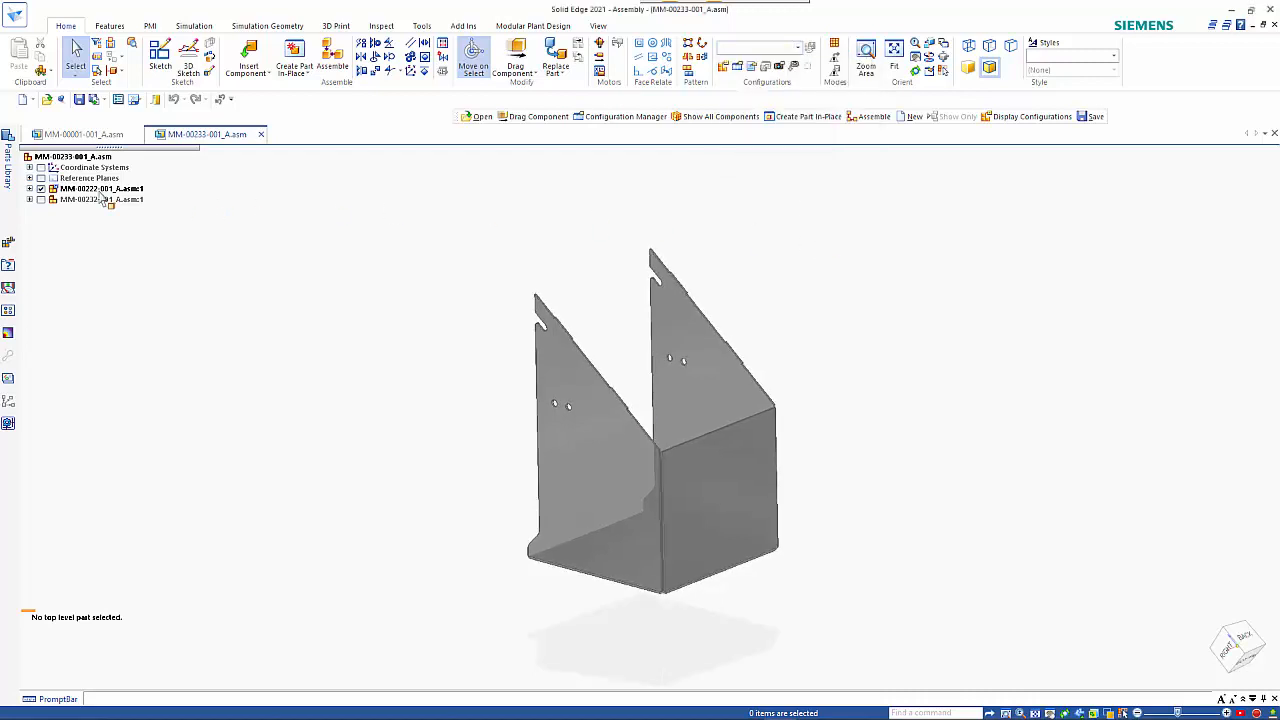
right_click(80, 157)
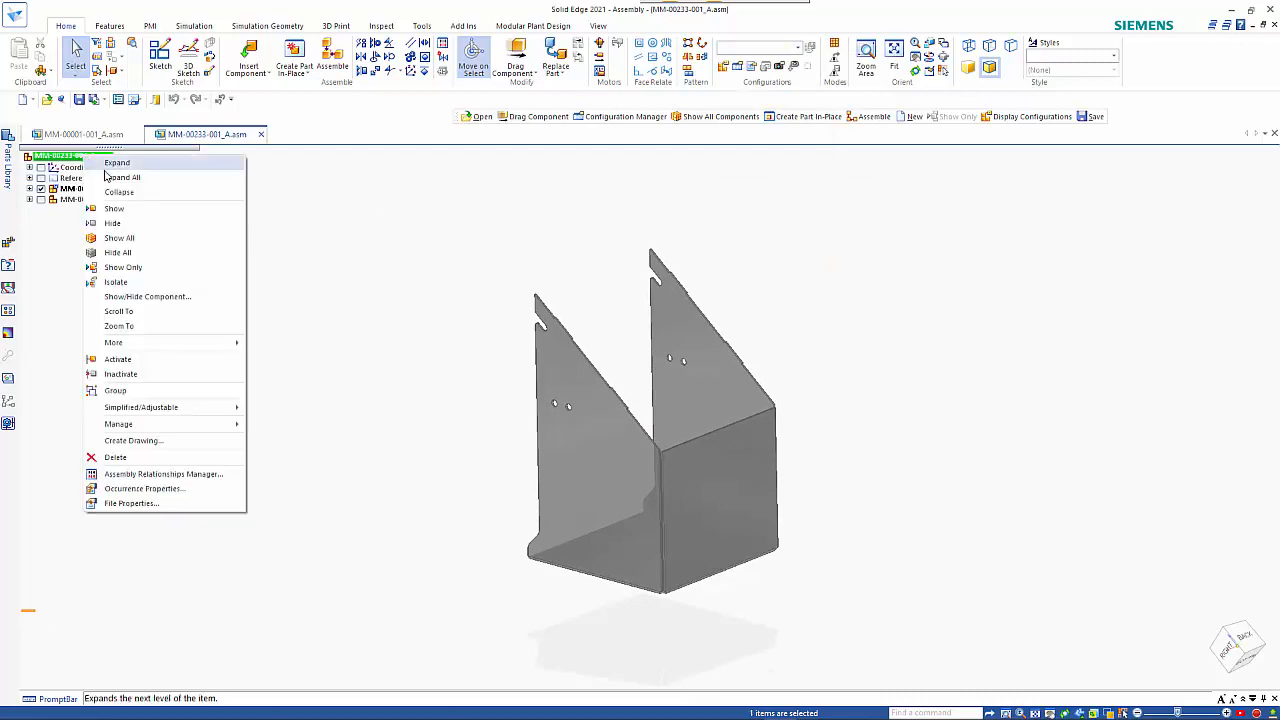
click(131, 241)
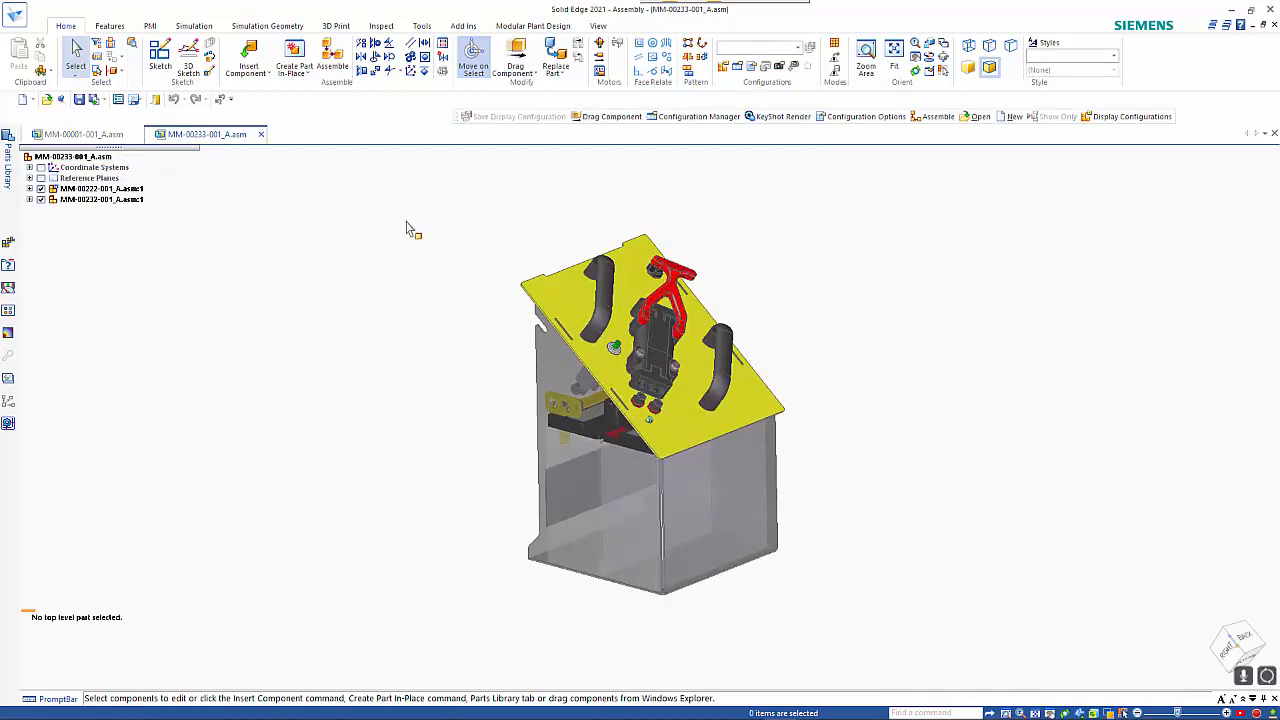
- Create a new display configuration named All from the current display and save the MM-00233-001_A assembly
click(796, 50)
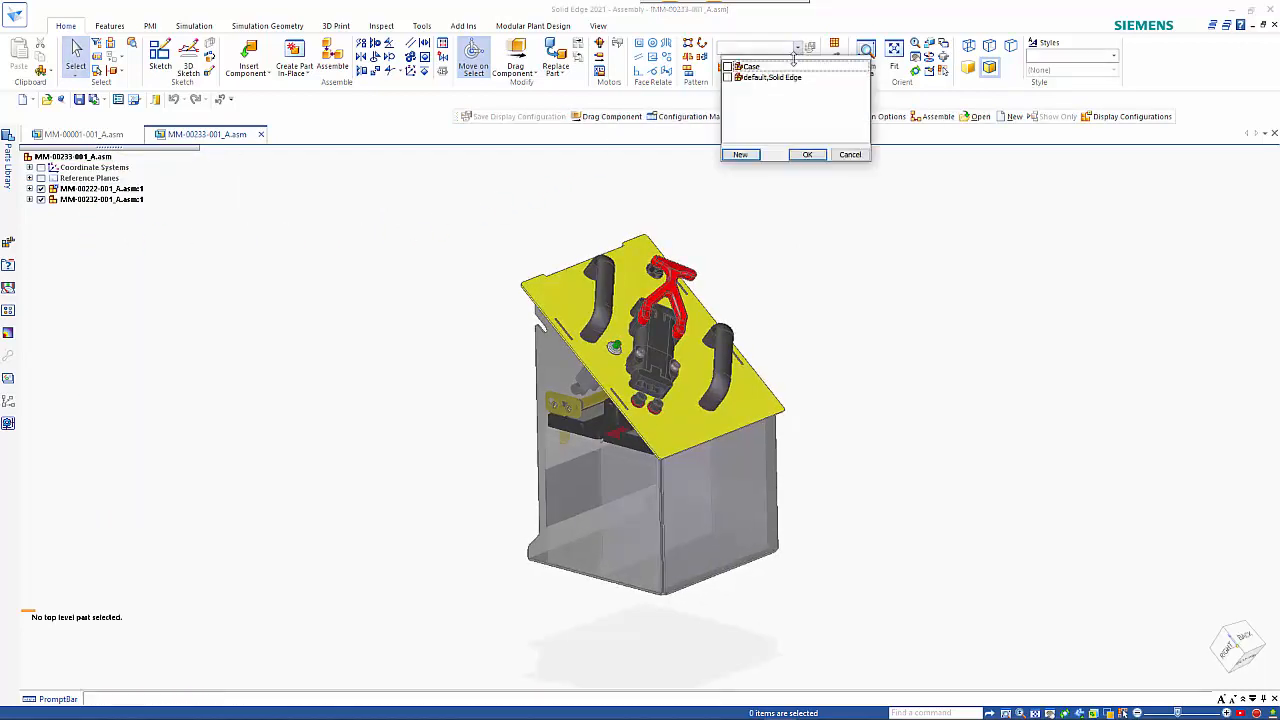
click(740, 154)
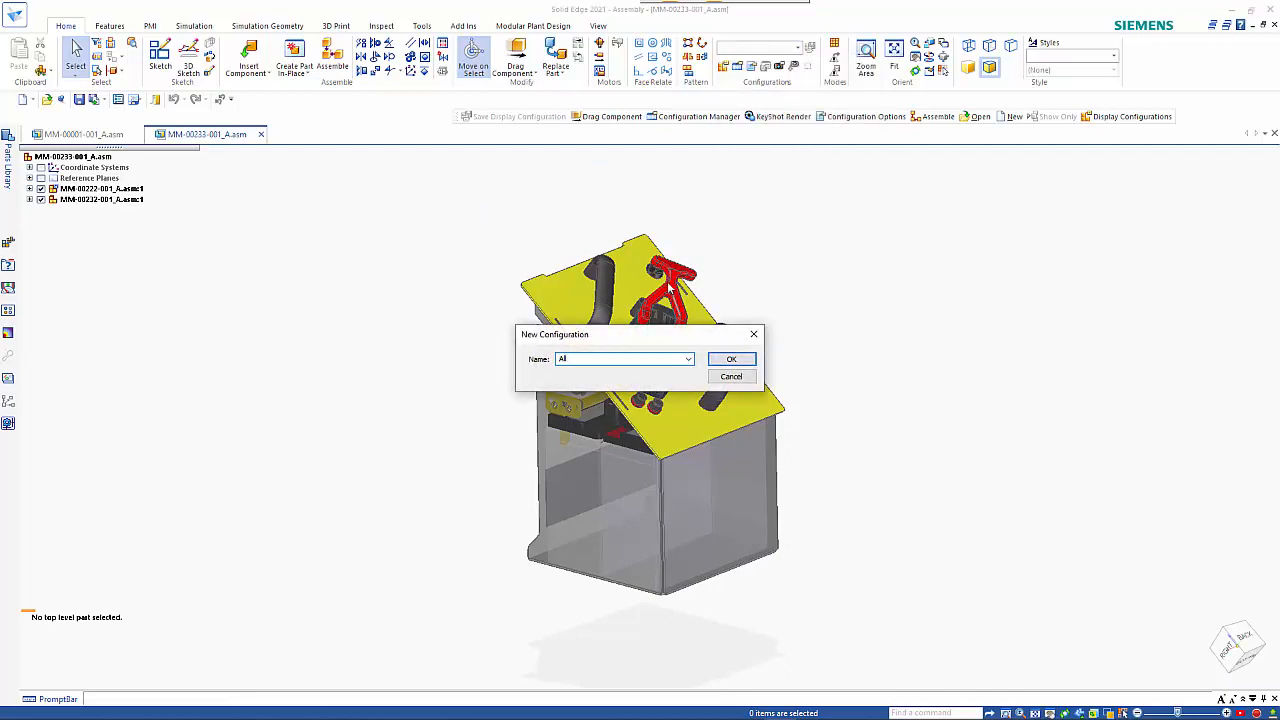
click(730, 359)
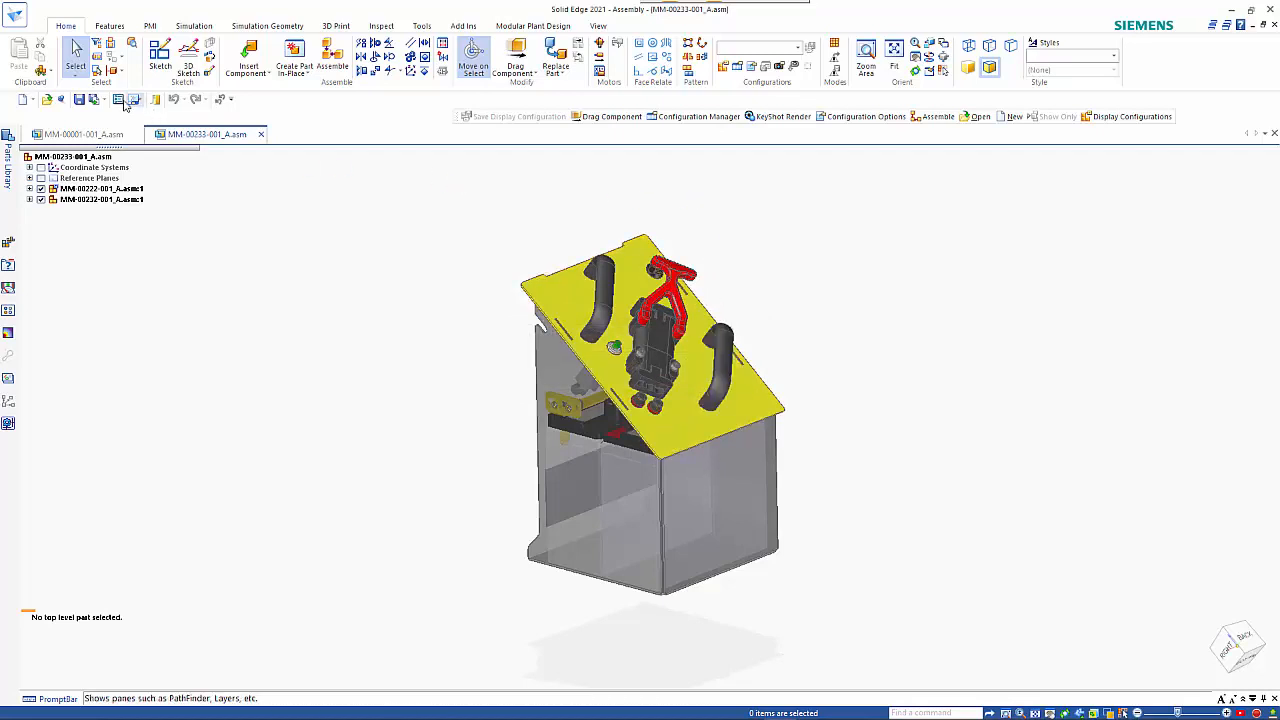
click(92, 96)
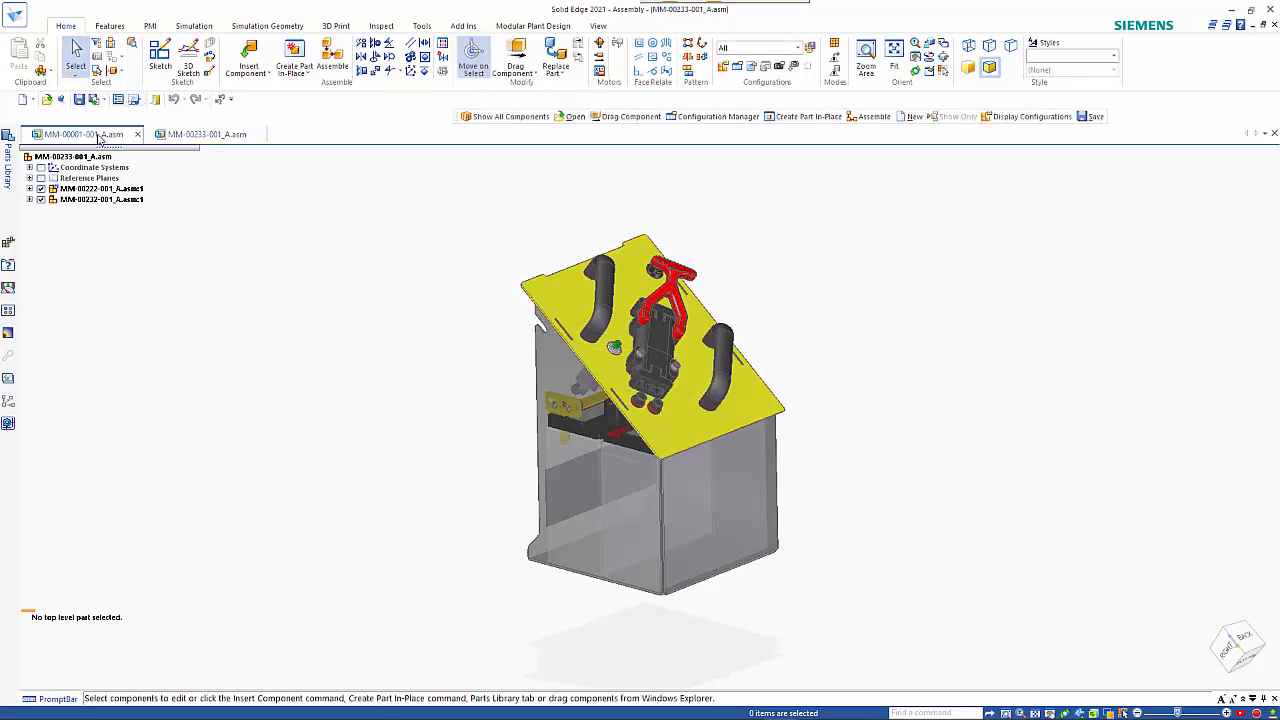
- Return to the MM-00001-001_A assembly and apply the All configuration to the selected battery pack subassembly
click(94, 134)
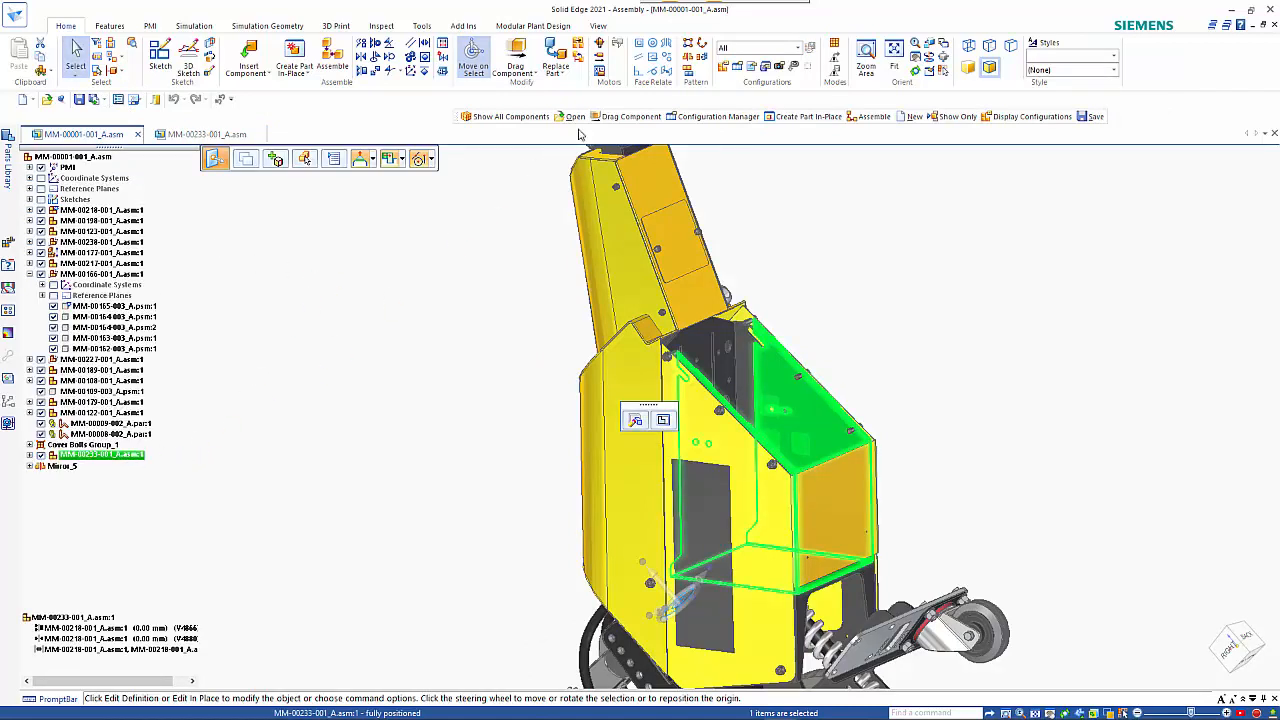
click(797, 49)
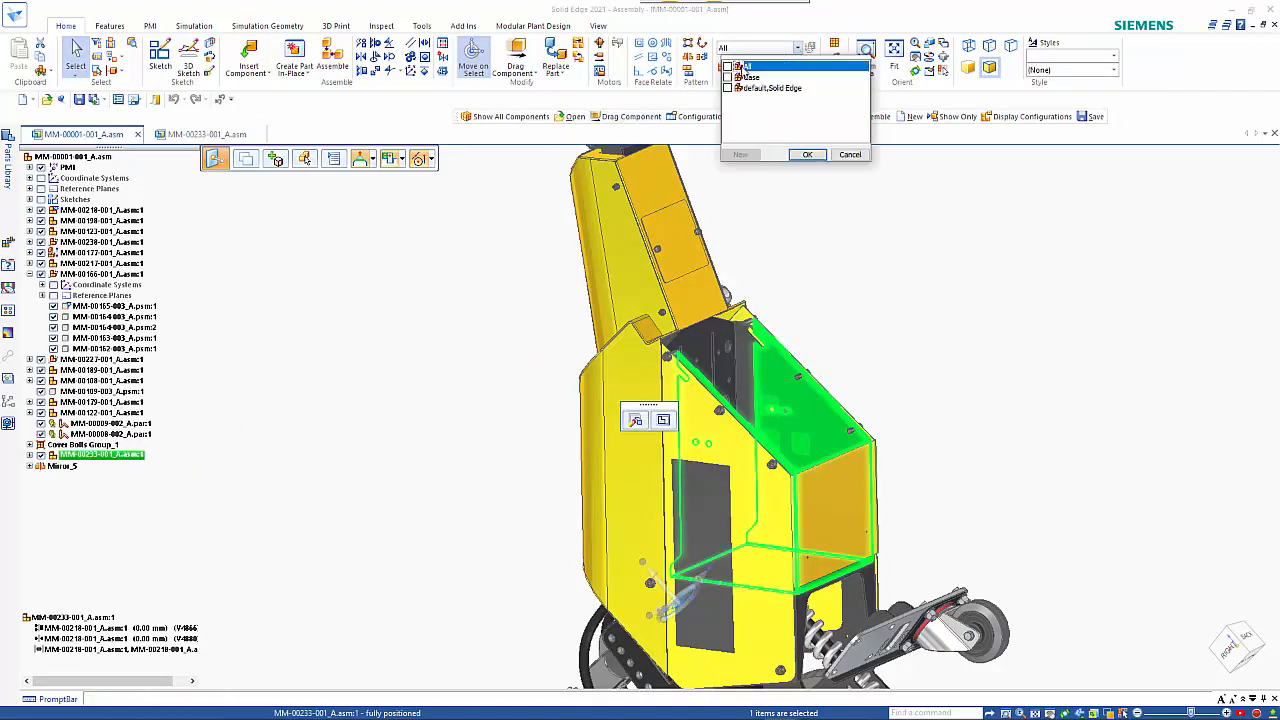
click(807, 154)
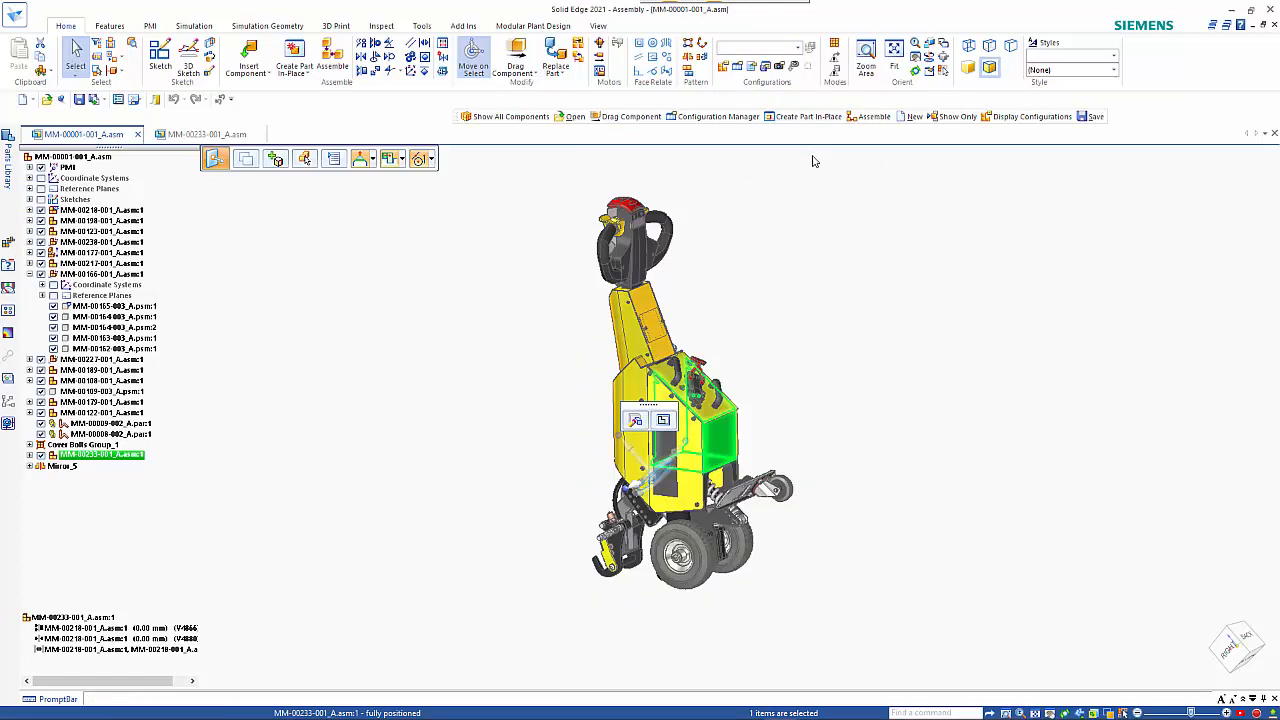
- Clear the battery pack selection and apply the 01-All display configuration to the MM-00001-001_A assembly
click(810, 302)
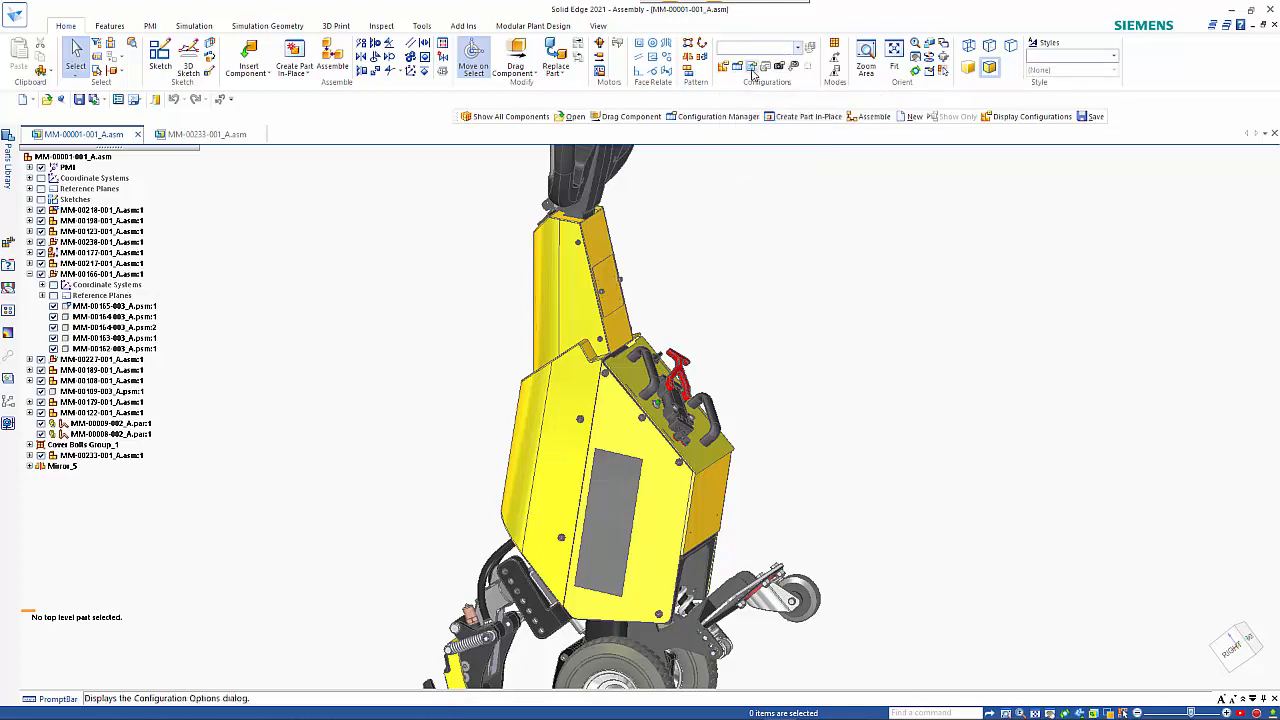
click(797, 49)
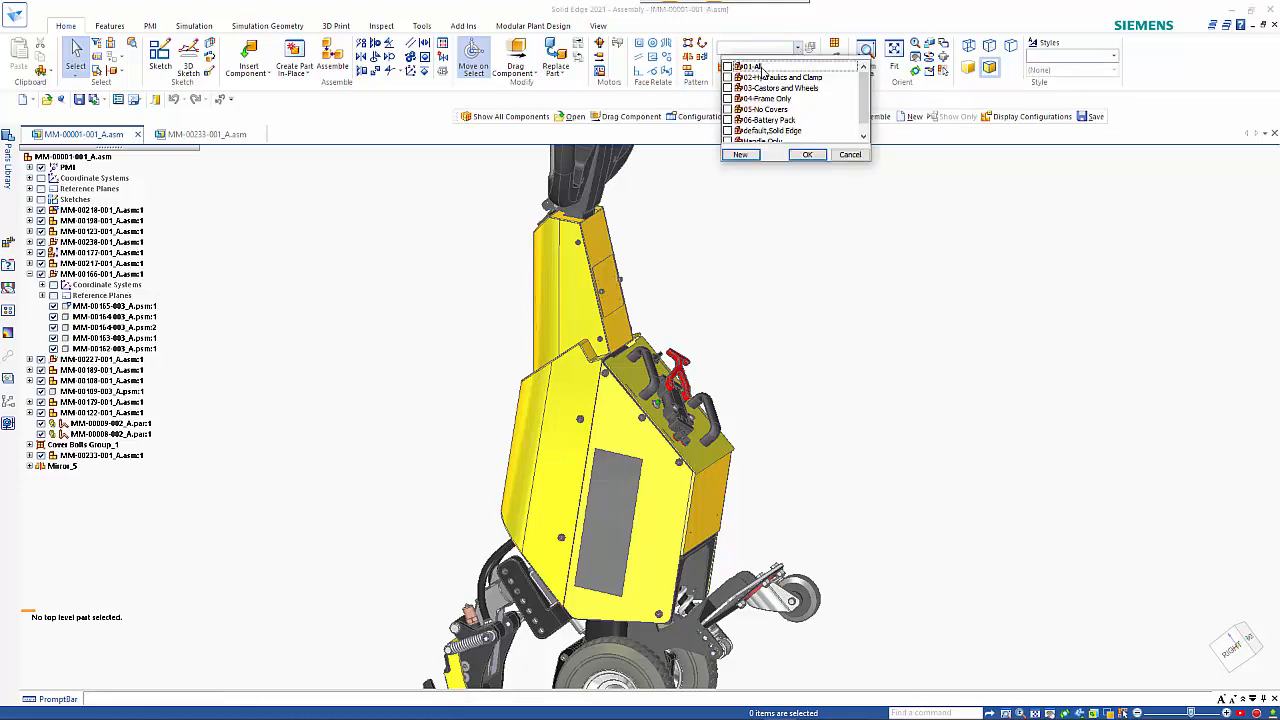
click(729, 67)
click(807, 154)
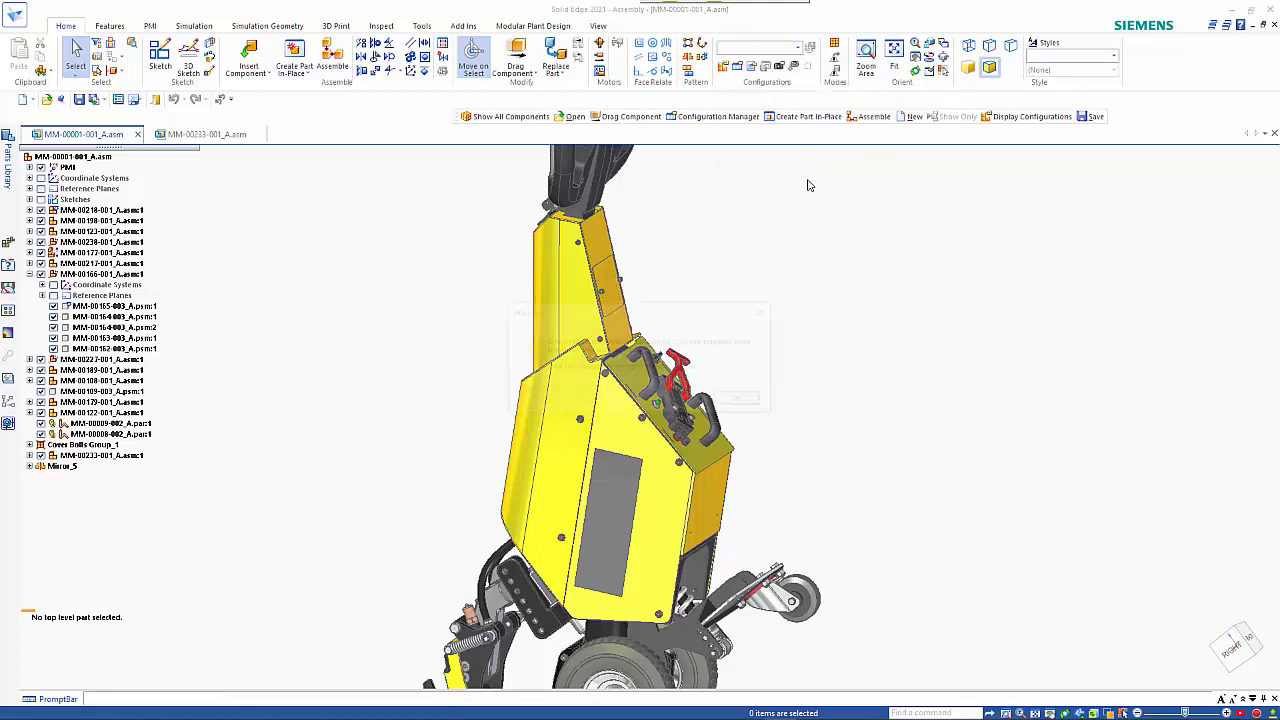
click(741, 400)
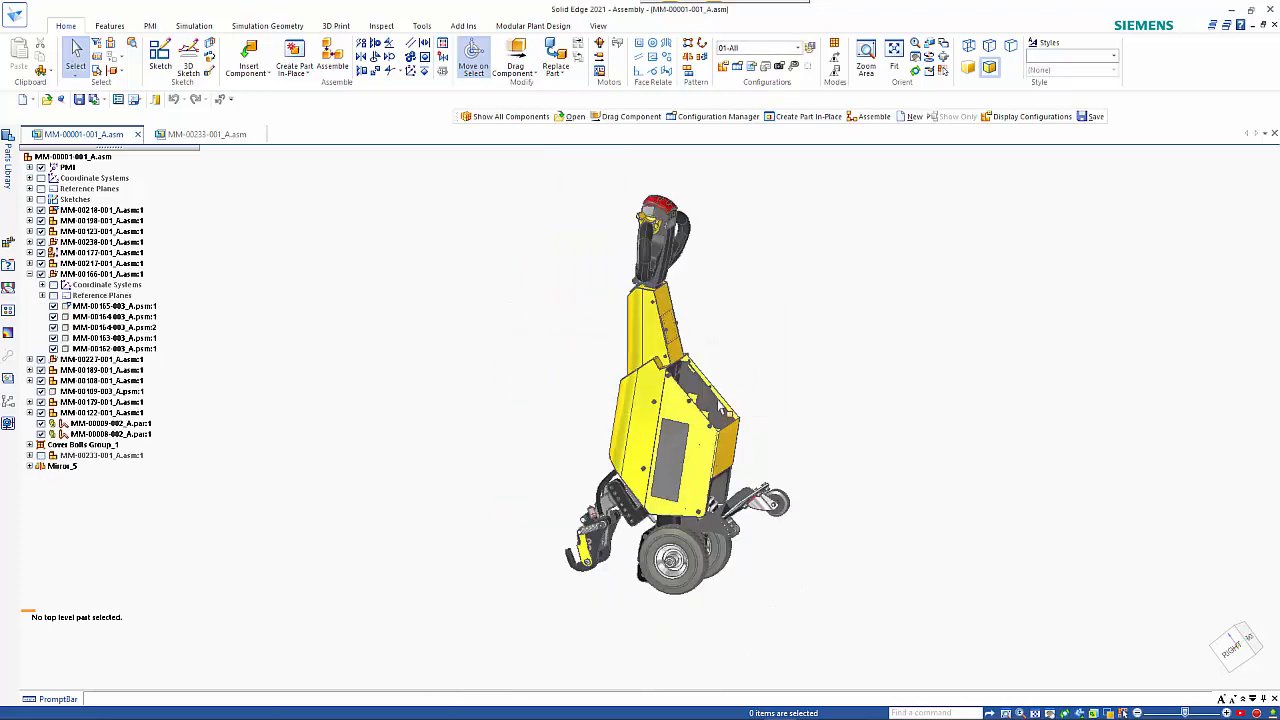
- Find the previous new component in the Configuration Manager, check its visibility in each configuration, and save MM-00001-001_A.cfg
click(742, 68)
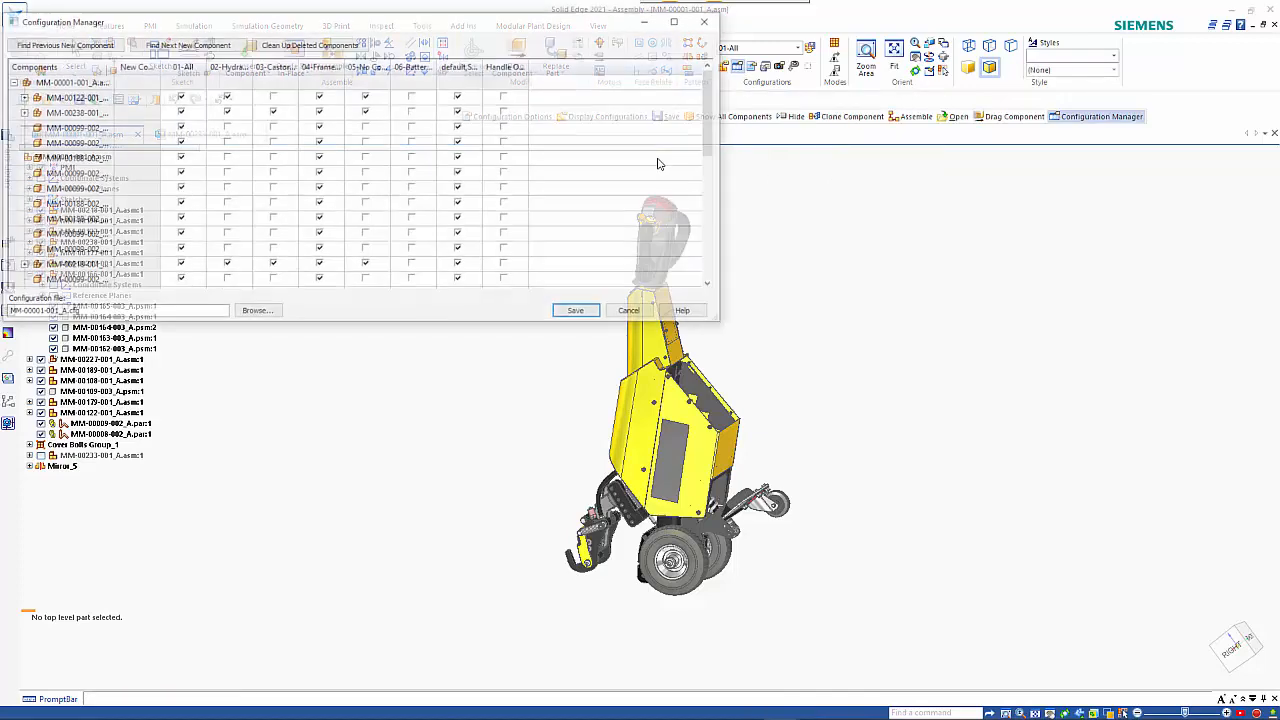
click(98, 45)
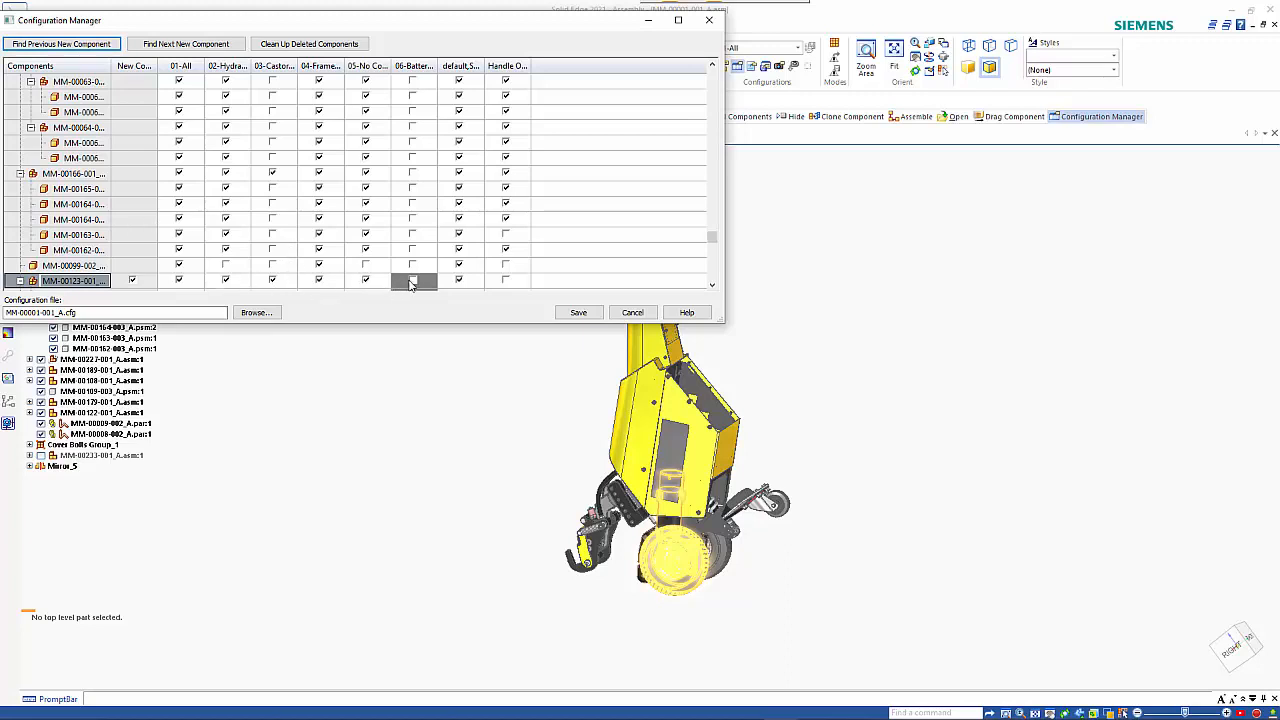
scroll(285, 283, down, 3)
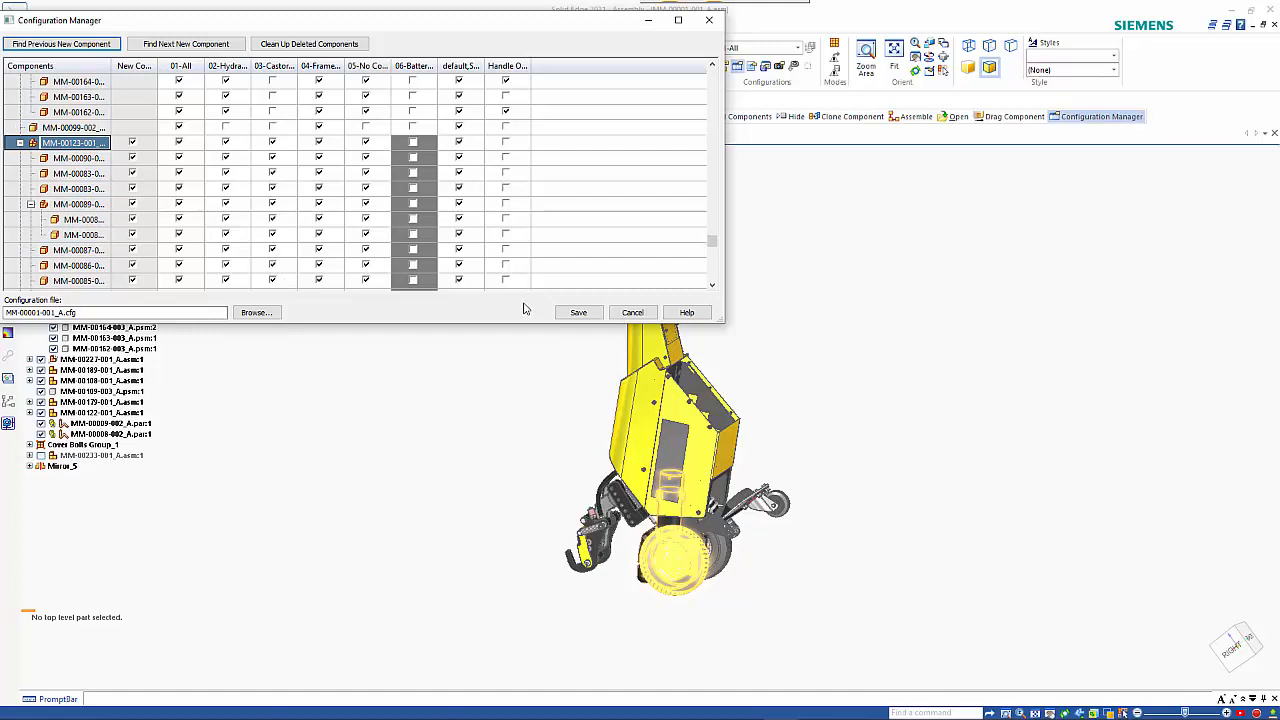
click(578, 312)
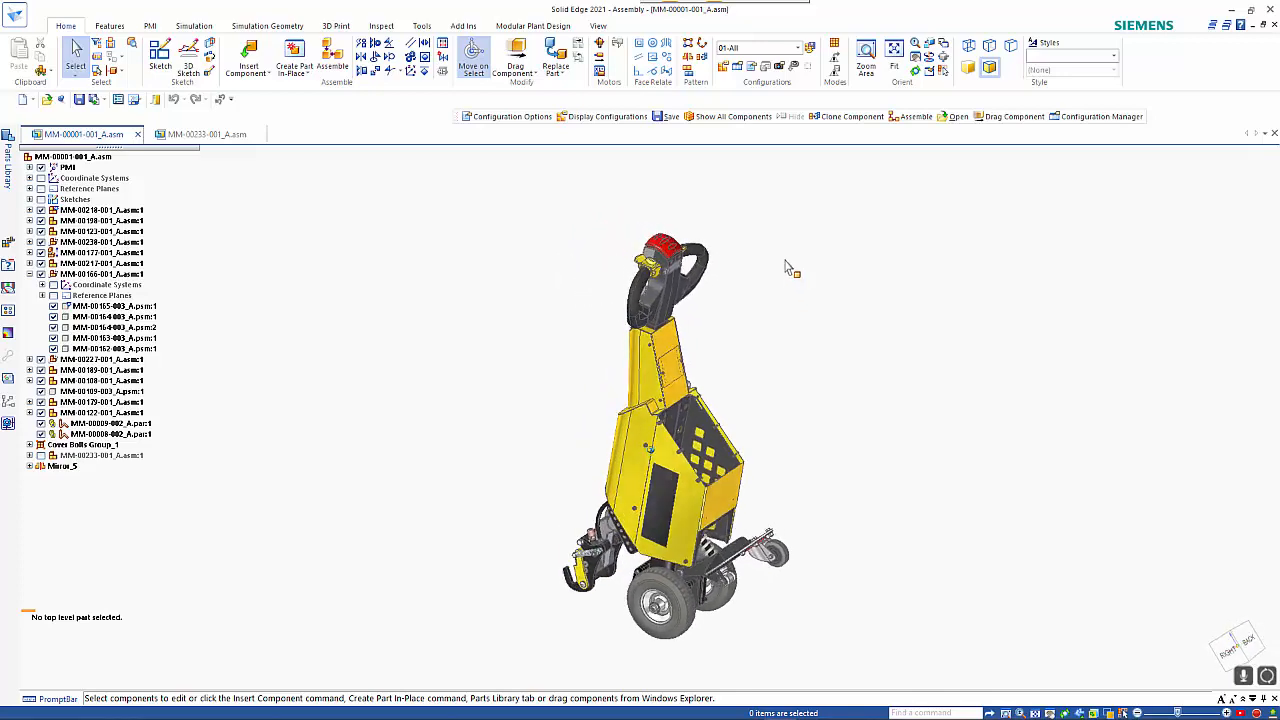
- Review the display configuration options for fitting, activating and simplifying components, and accept the current settings
click(750, 68)
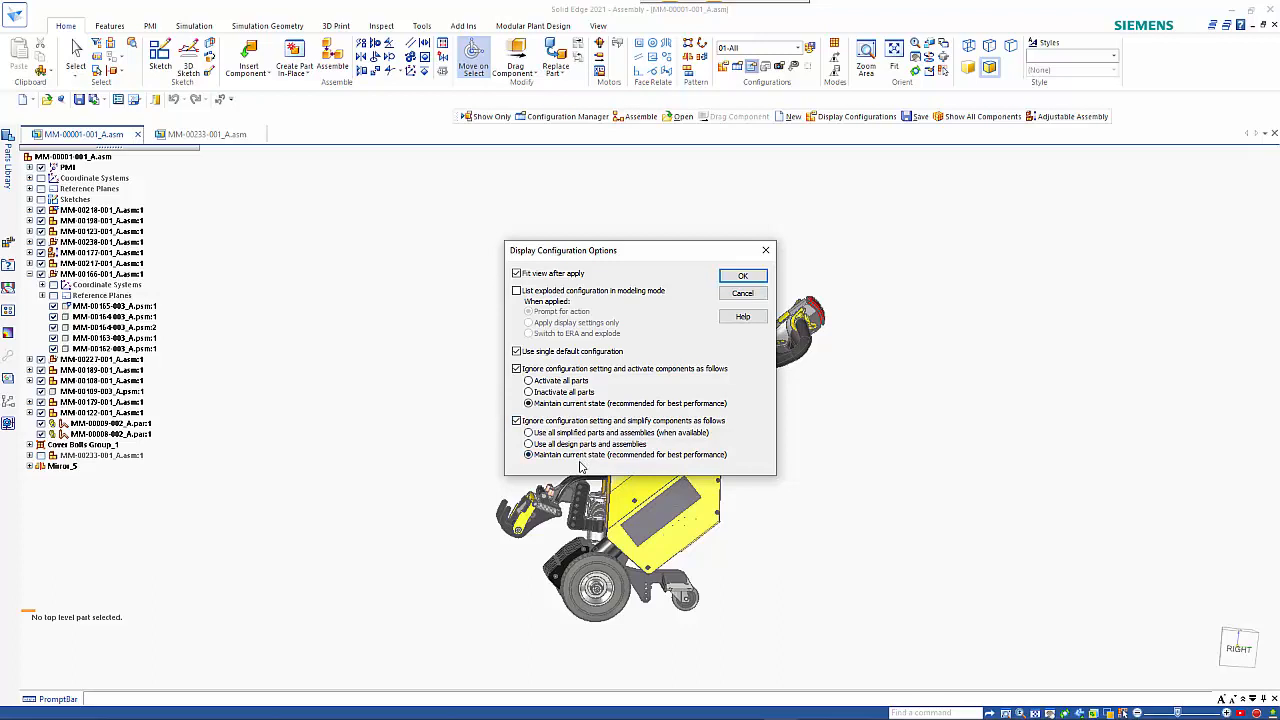
click(743, 277)
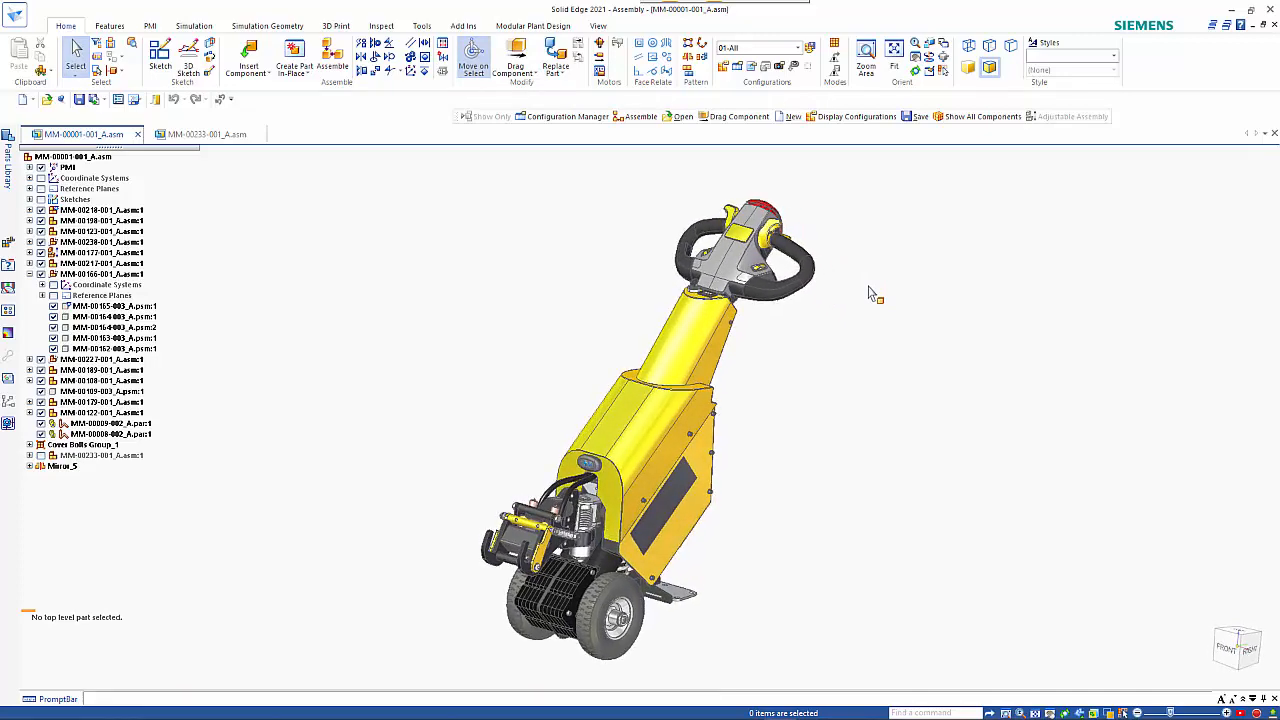
- Check which display configurations can be chosen when opening MM-00233-001_A.asm, and cancel without opening the file
key(ctrl+o)
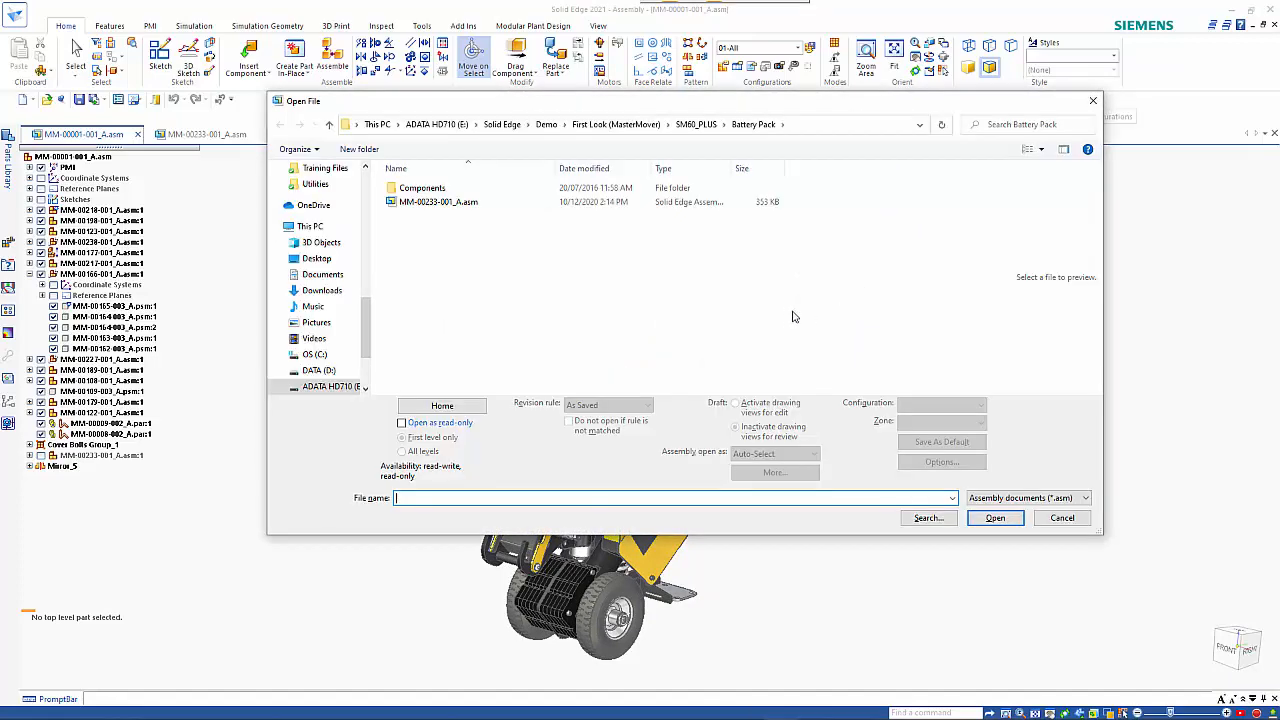
click(413, 203)
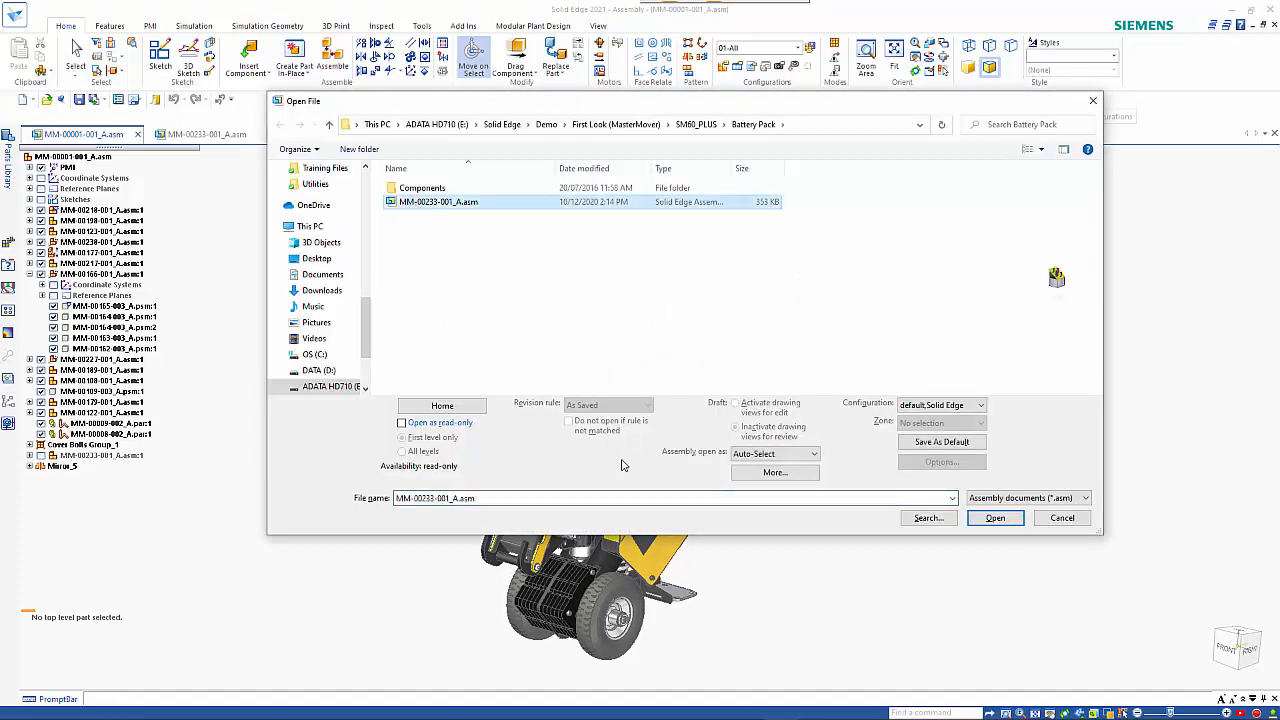
click(957, 404)
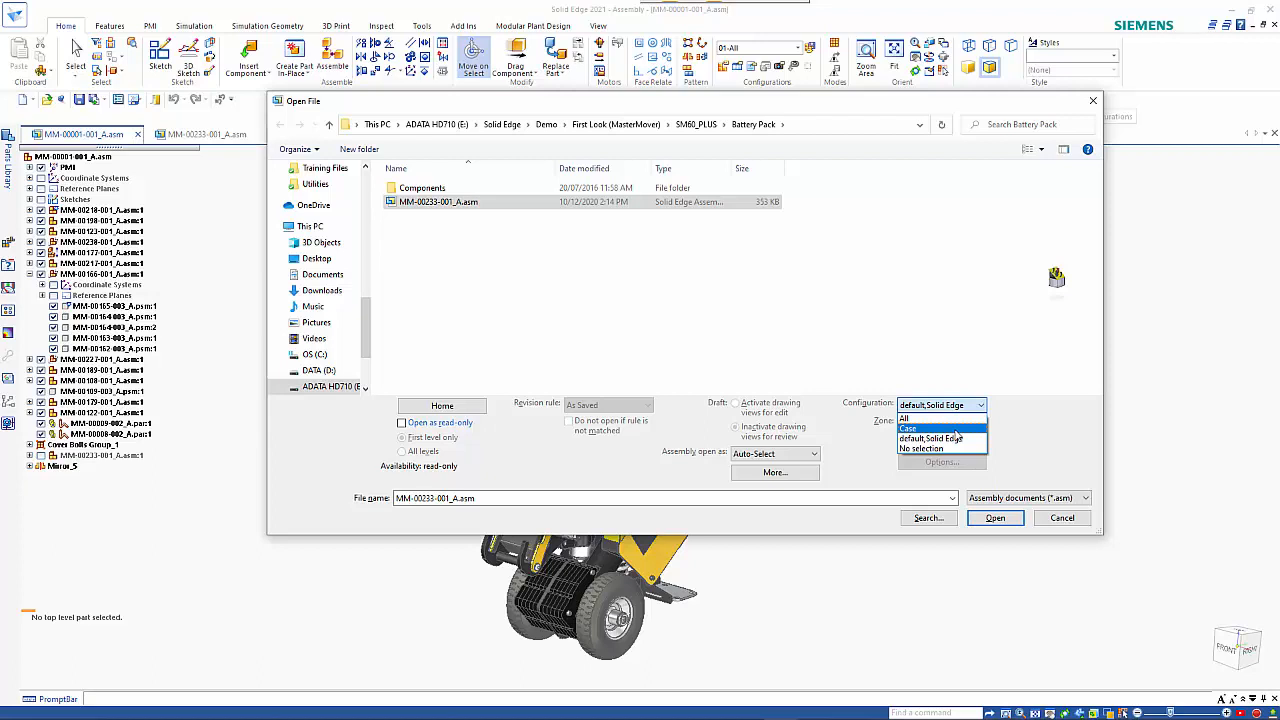
click(1064, 519)
click(1062, 518)
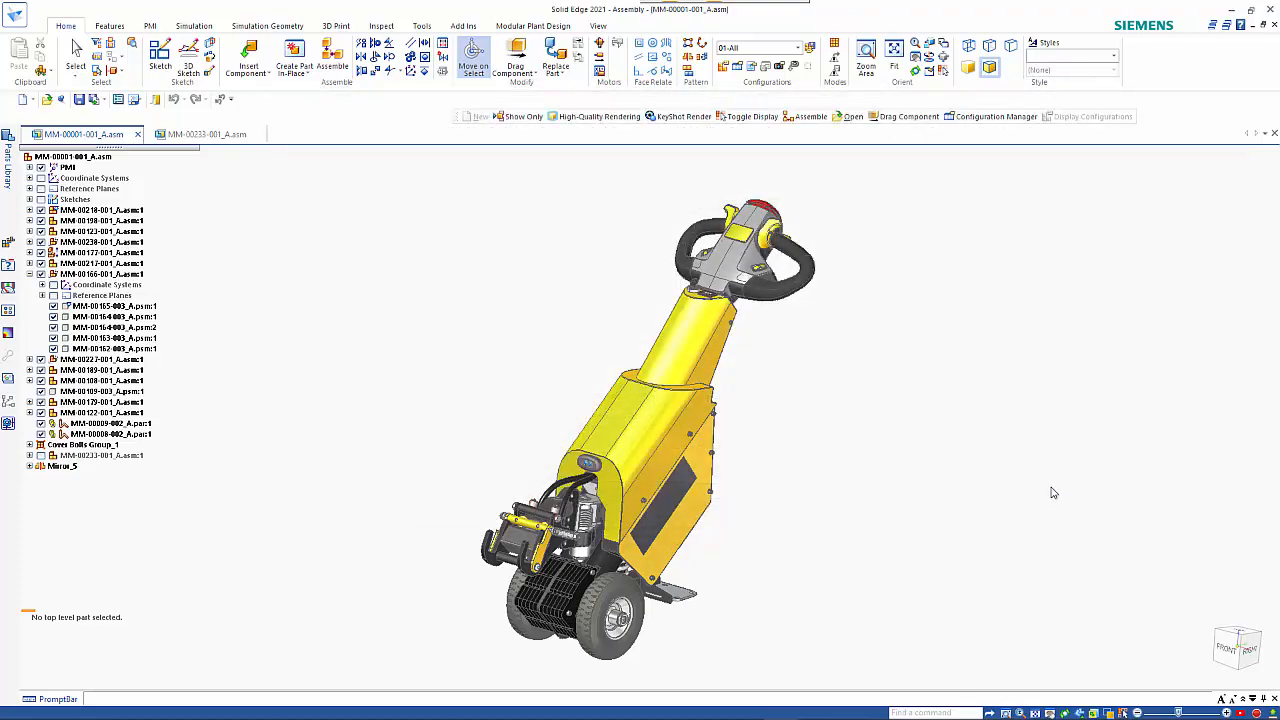